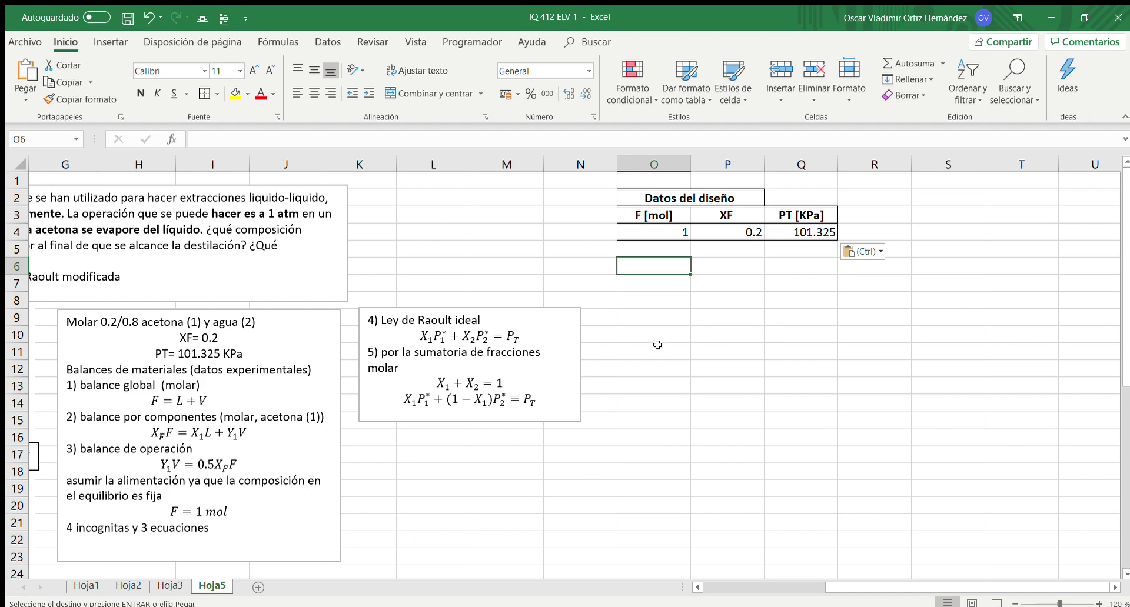
# - Copy the Raoult ideal table and its vapor pressure formula from Hoja3 into Hoja5 at cell O6
pyautogui.click(170, 587)
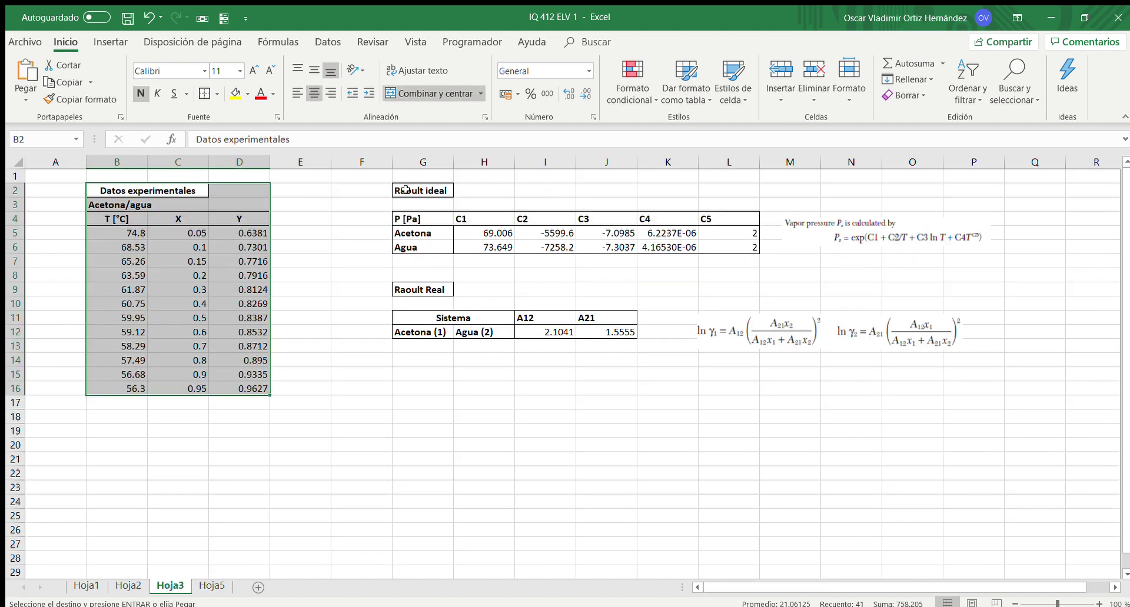
pyautogui.moveTo(406, 190); pyautogui.dragTo(966, 250)
pyautogui.hotkey('ctrl', 'c')
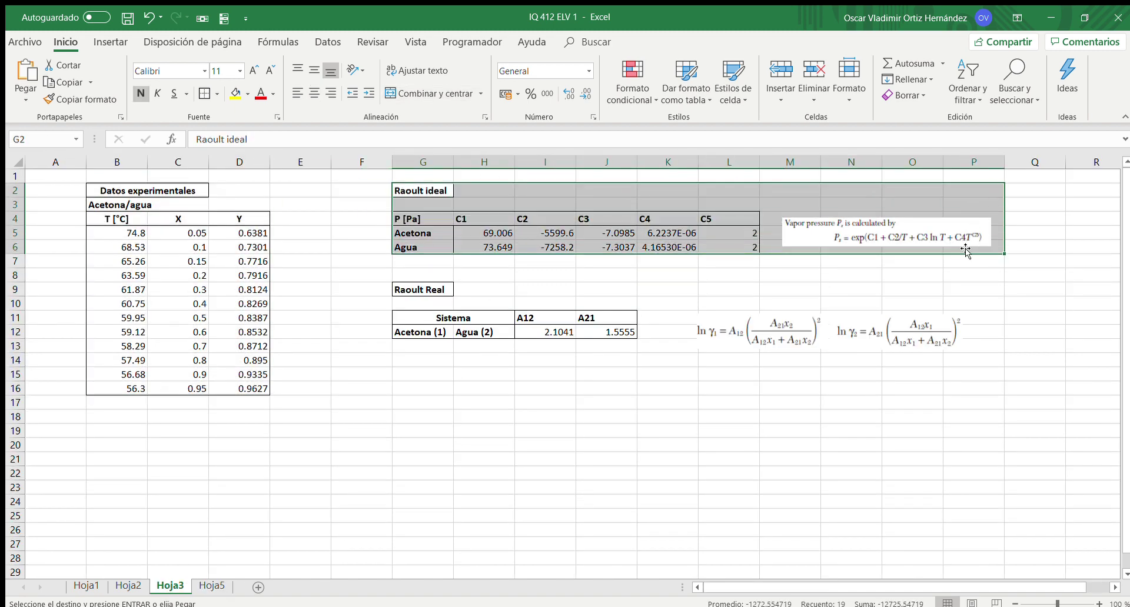
pyautogui.click(213, 586)
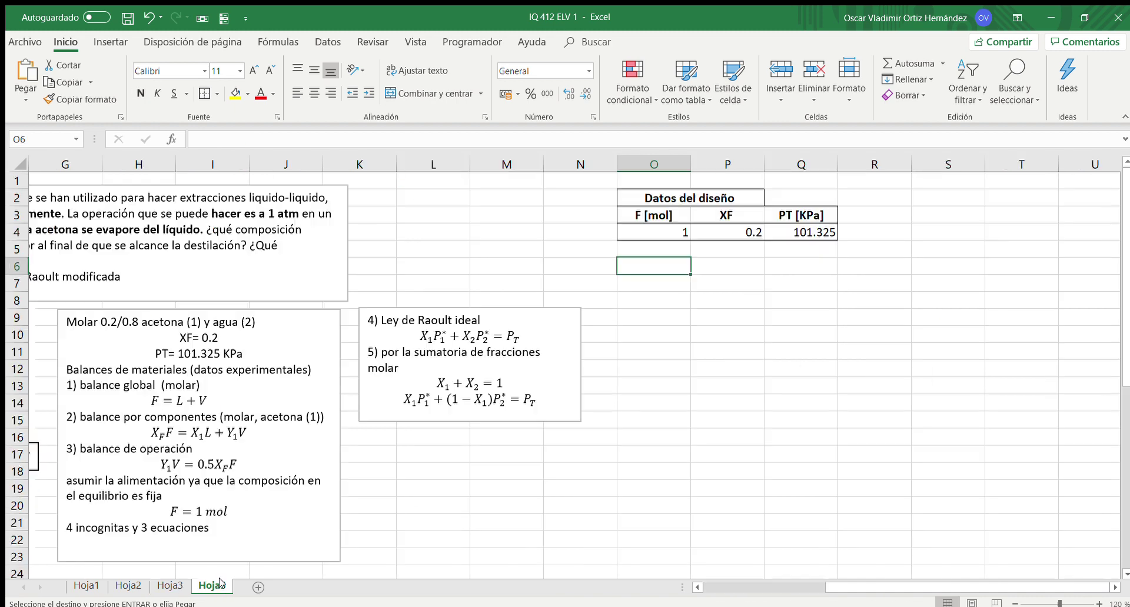
pyautogui.hotkey('ctrl', 'v')
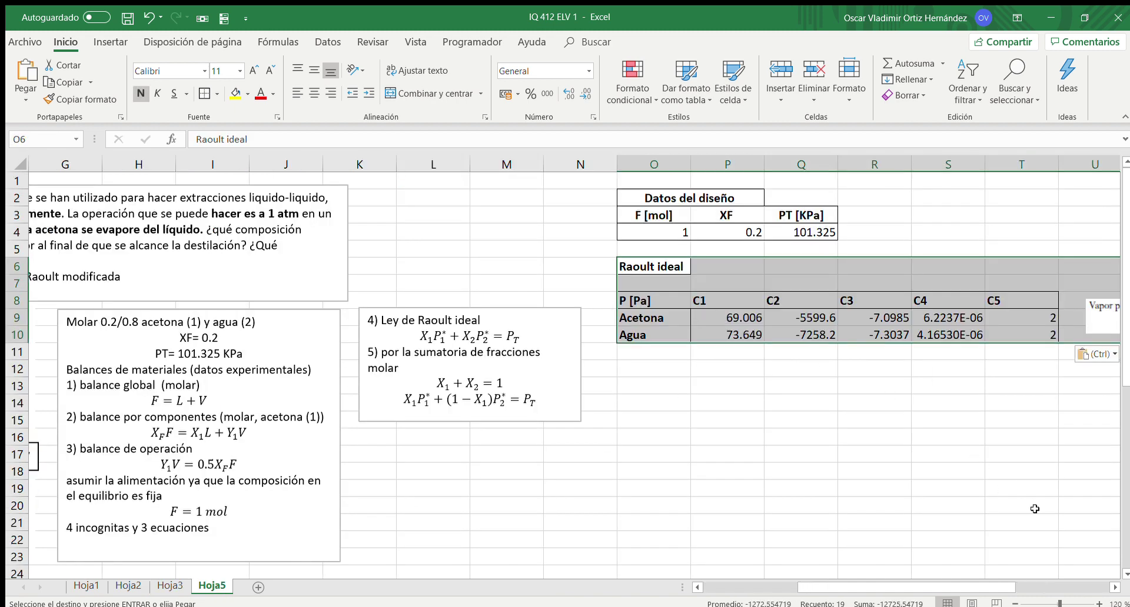
# - Move the vapor pressure formula image above the C2 to C5 columns of the constants table, beside the Raoult ideal label
pyautogui.click(1115, 588)
pyautogui.click(1114, 587)
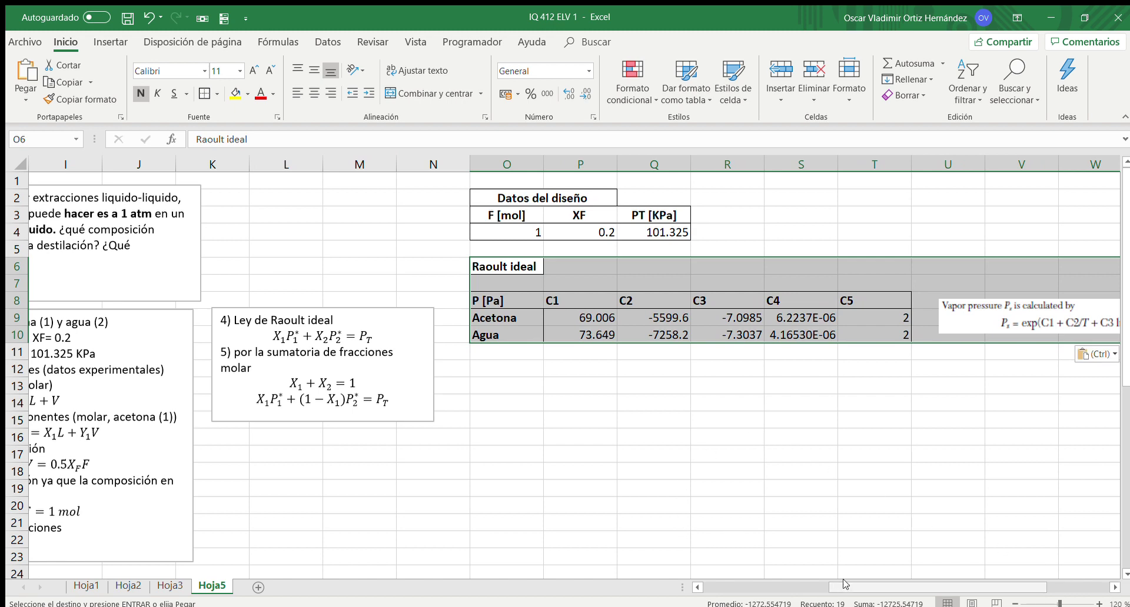
pyautogui.moveTo(847, 587); pyautogui.dragTo(831, 586)
pyautogui.click(1065, 330)
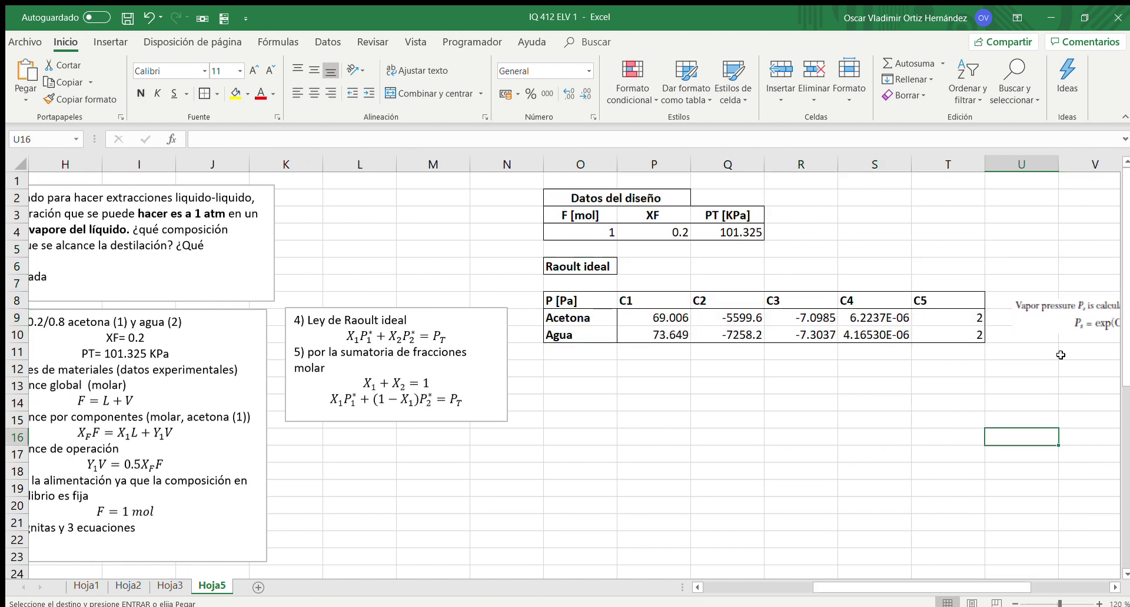
pyautogui.moveTo(1048, 308); pyautogui.dragTo(752, 264)
pyautogui.moveTo(942, 587); pyautogui.dragTo(871, 508)
pyautogui.click(783, 465)
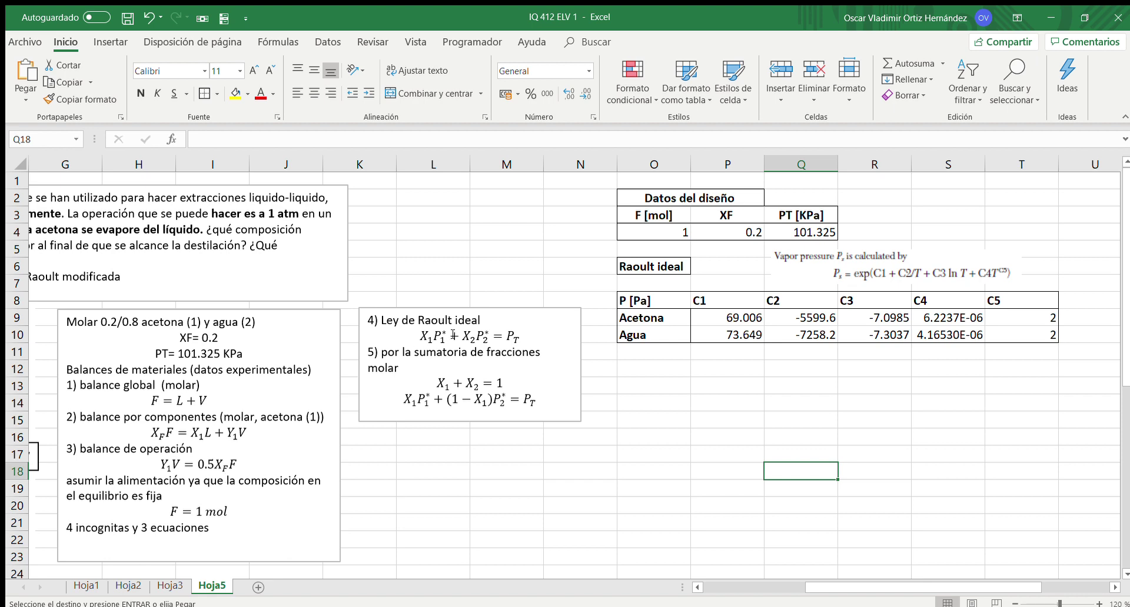
# - Change the number of equations in the material balance text box to 4 ecuaciones
pyautogui.click(150, 529)
pyautogui.press('BackSpace')
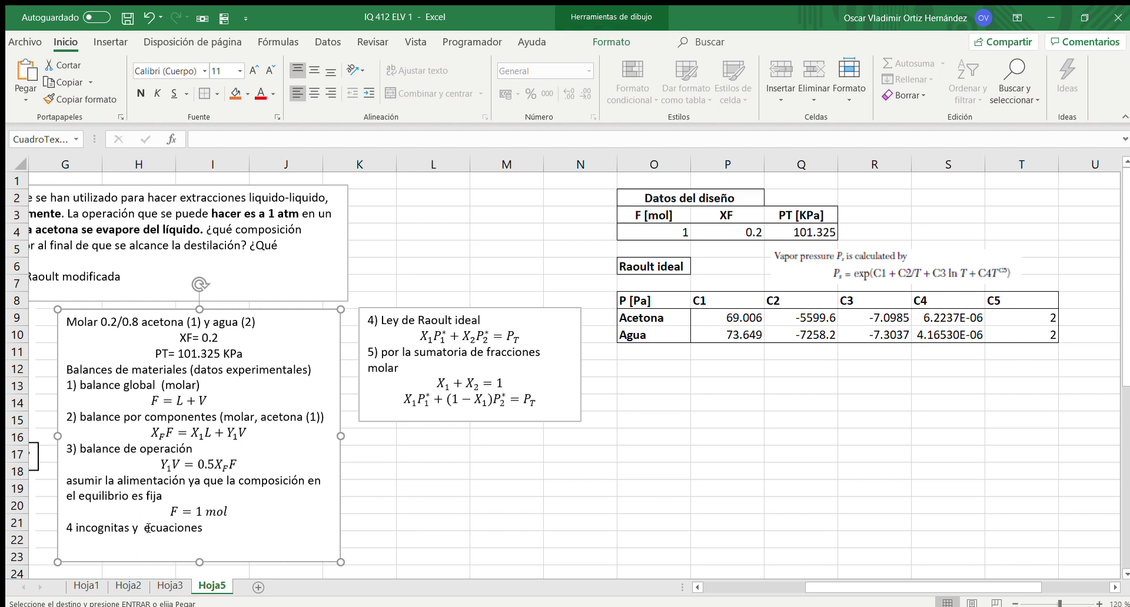
pyautogui.write('4')
# - Insert a blank equation on a new line below the last equation in the Ley de Raoult ideal text box
pyautogui.click(563, 398)
pyautogui.hotkey('ctrl', 'v')
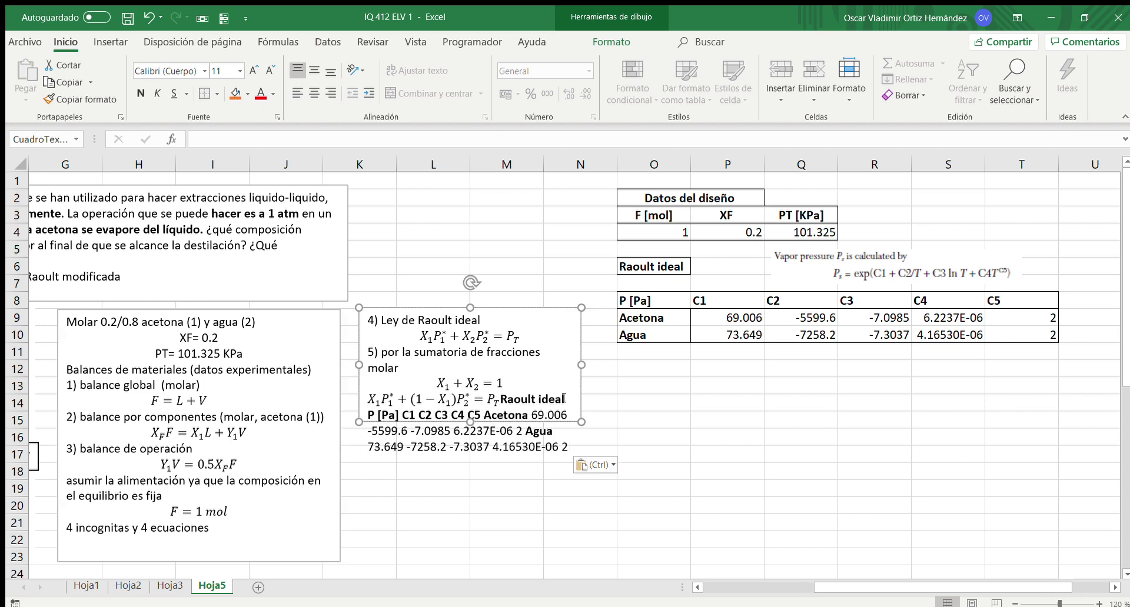
pyautogui.hotkey('ctrl', 'z')
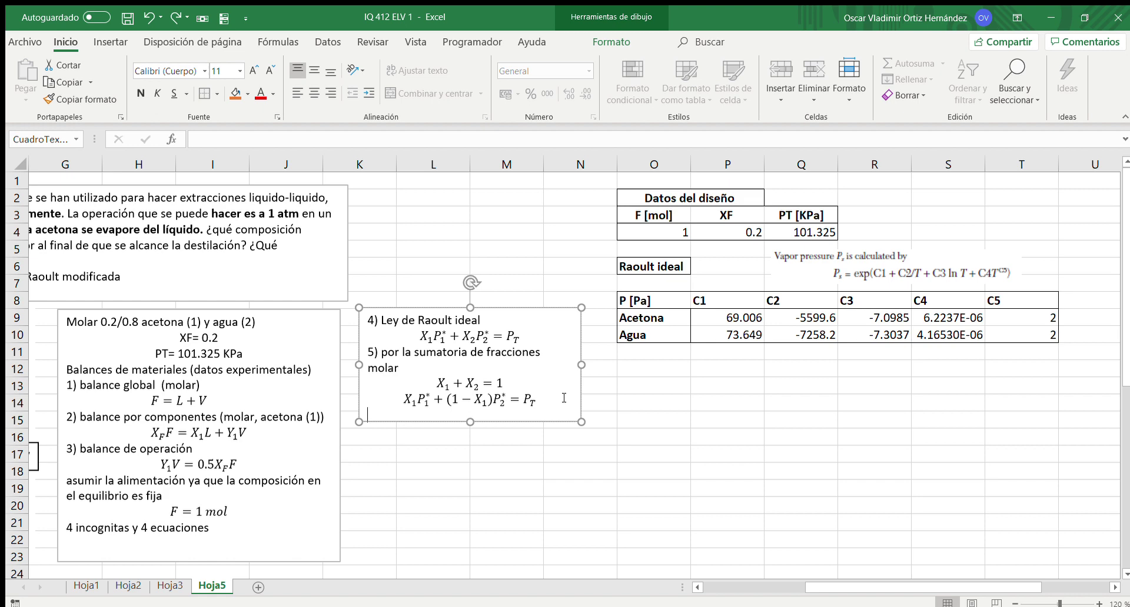
pyautogui.click(111, 42)
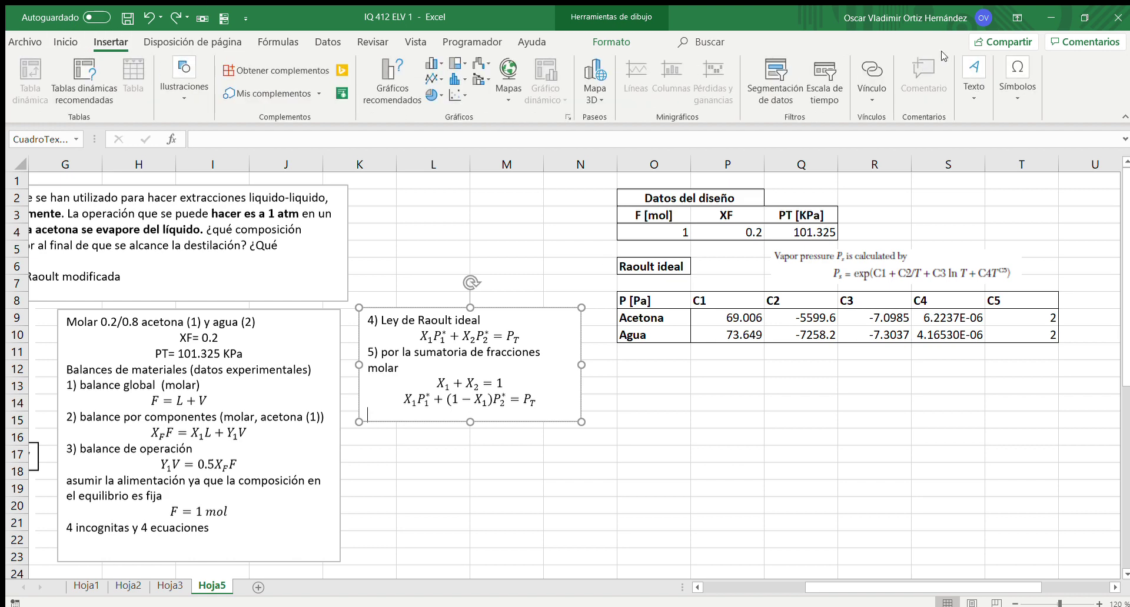
pyautogui.click(1017, 76)
pyautogui.click(1003, 144)
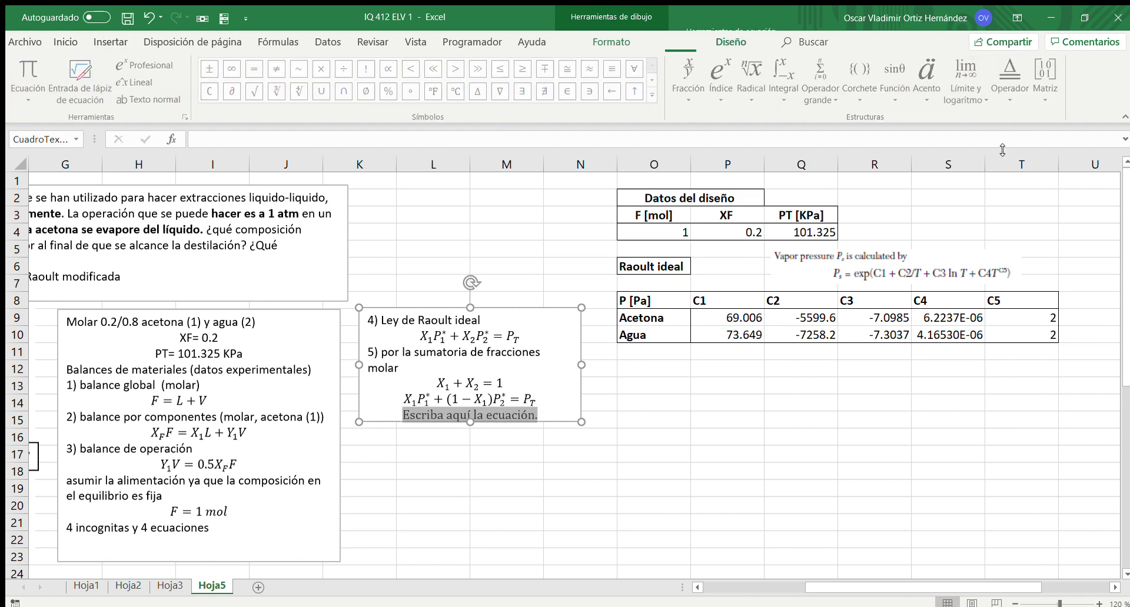
# - Write P* = f(T) in the new equation, with the asterisk as a superscript
pyautogui.write('P')
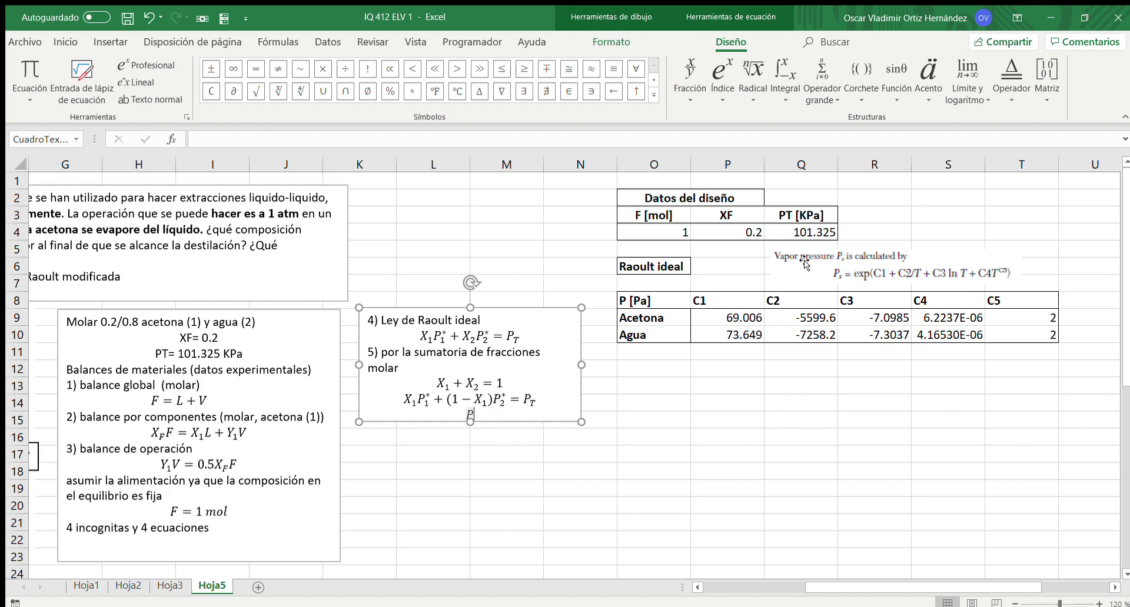
pyautogui.hotkey('shift', 'Left')
pyautogui.click(742, 164)
pyautogui.press('BackSpace')
pyautogui.press('BackSpace')
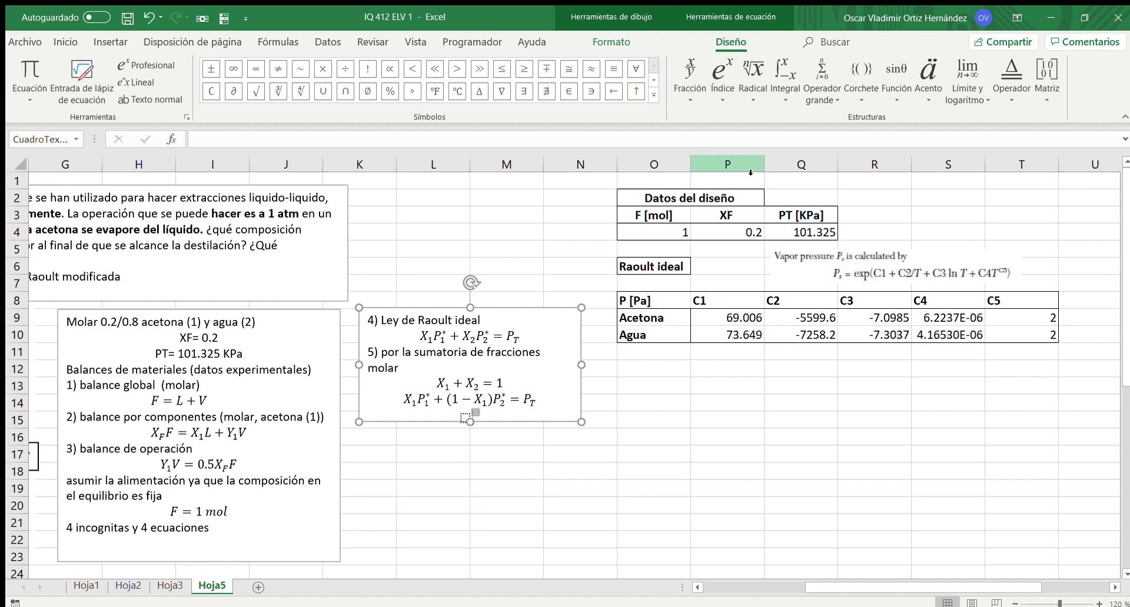
pyautogui.write('P*')
pyautogui.press('Right')
pyautogui.write('= f(T)')
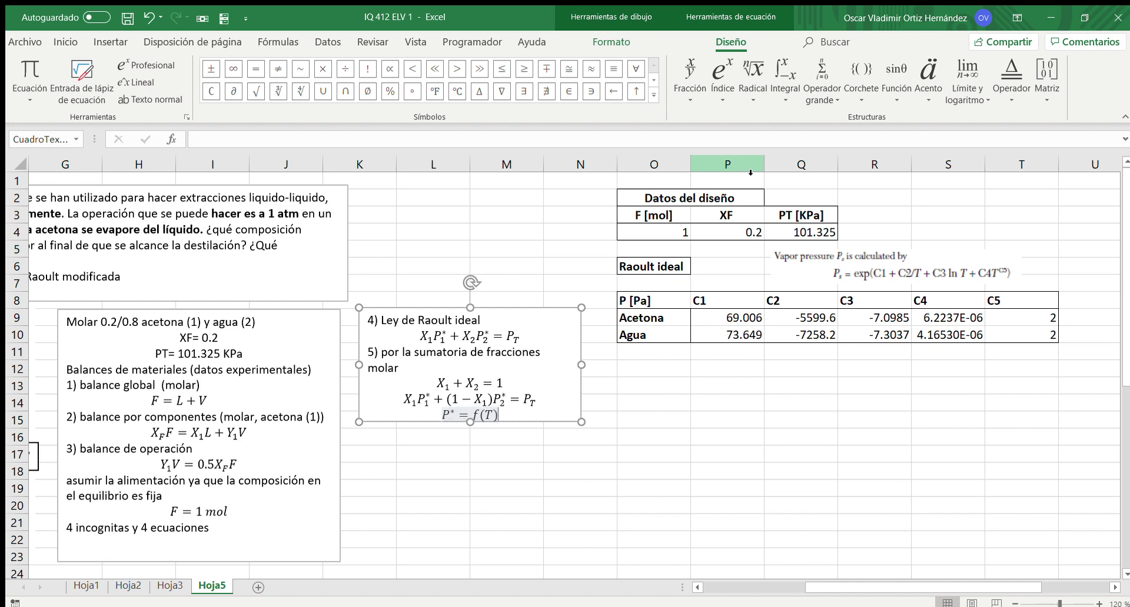
pyautogui.click(524, 437)
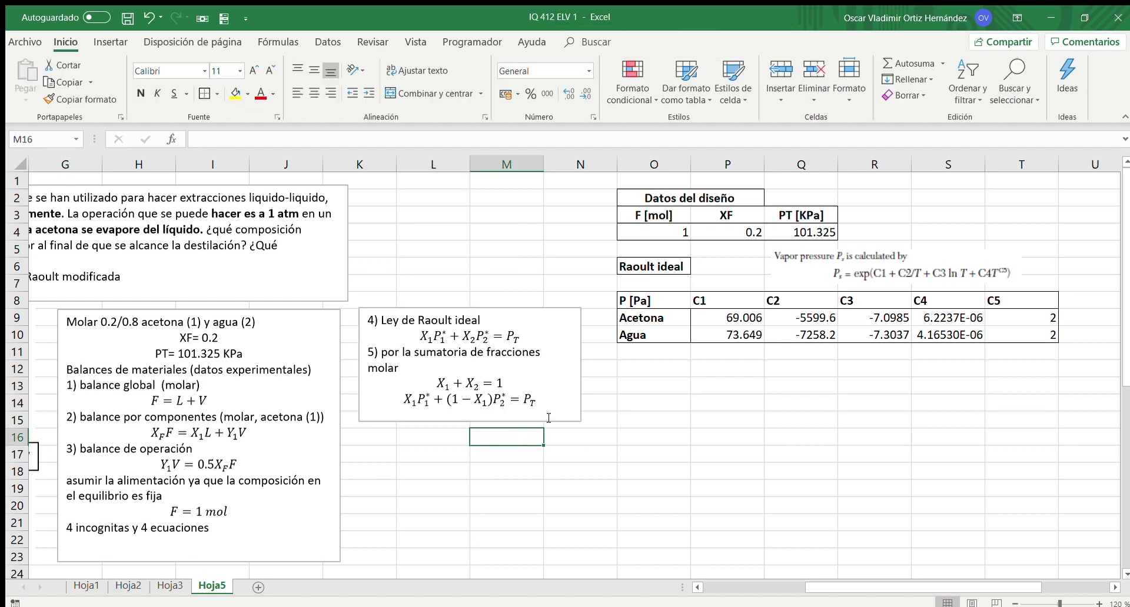
# - Extend the Ley de Raoult ideal text box downward by about one row so it fully encloses the P* = f(T) equation
pyautogui.click(561, 422)
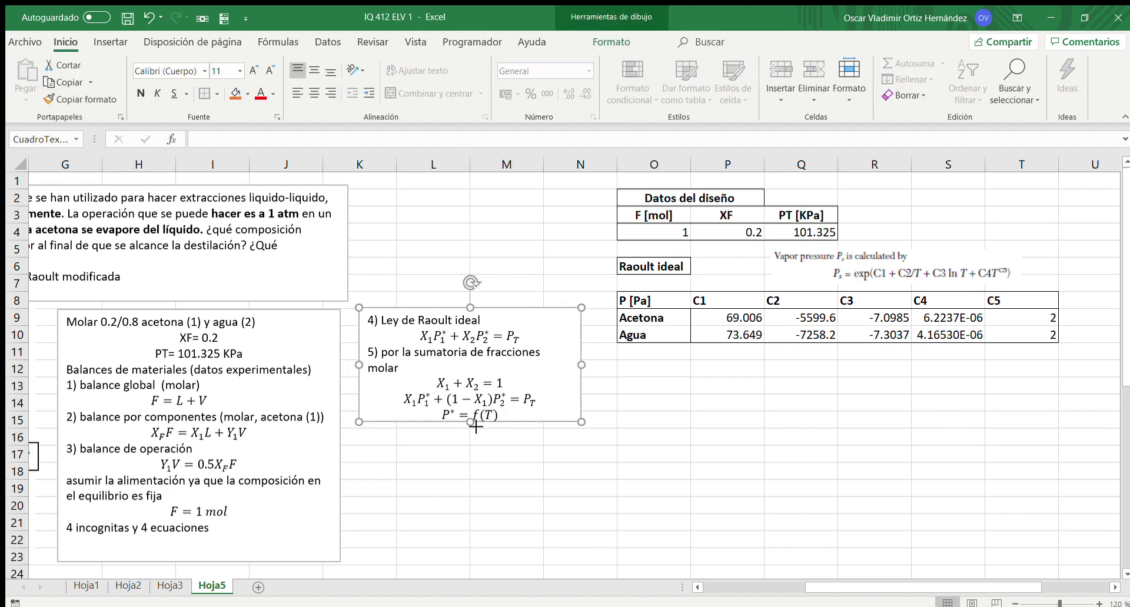
pyautogui.moveTo(470, 422); pyautogui.dragTo(469, 438)
pyautogui.click(462, 465)
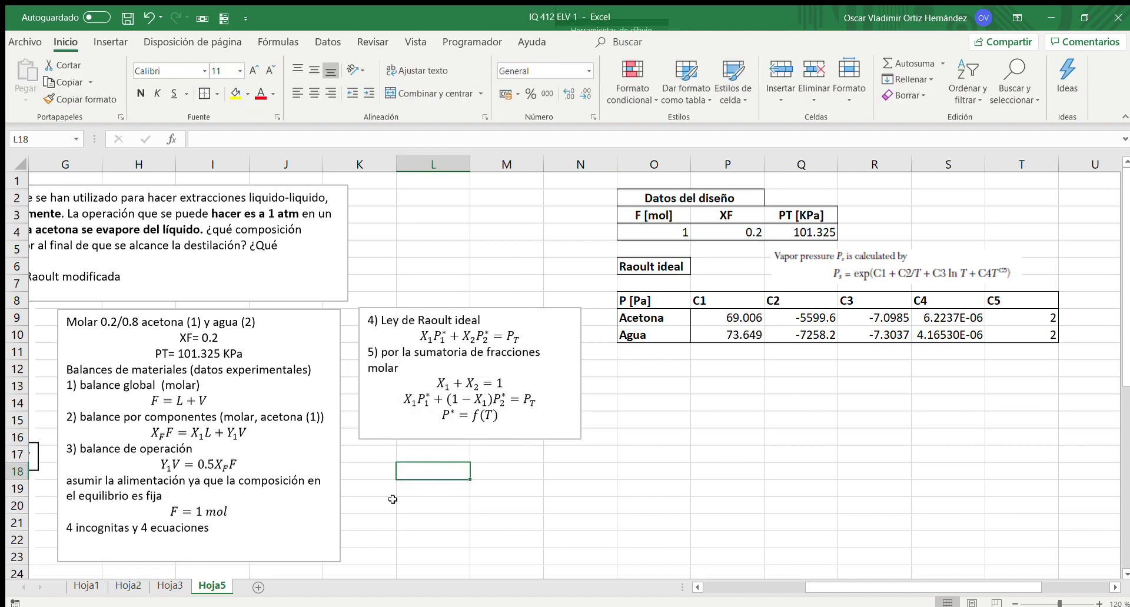
# - Change the number of unknowns in the material balance text box to 5 incognitas
pyautogui.click(72, 528)
pyautogui.press('BackSpace')
pyautogui.write('5')
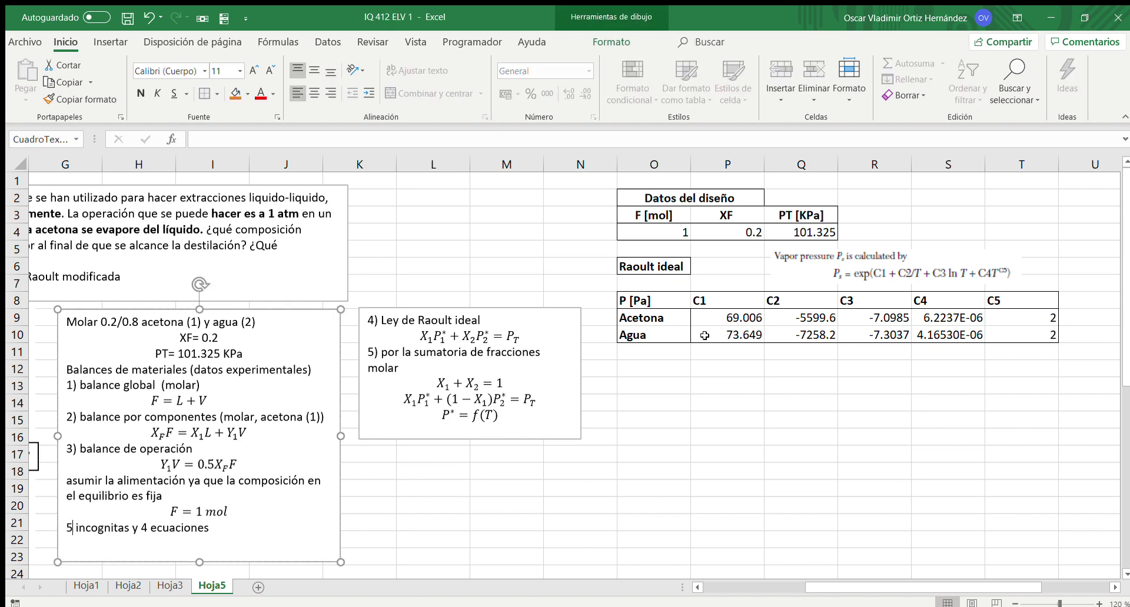
# - Enter the temperature headers T [°C] in O12 and T[K] in P12, below the constants table
pyautogui.click(648, 371)
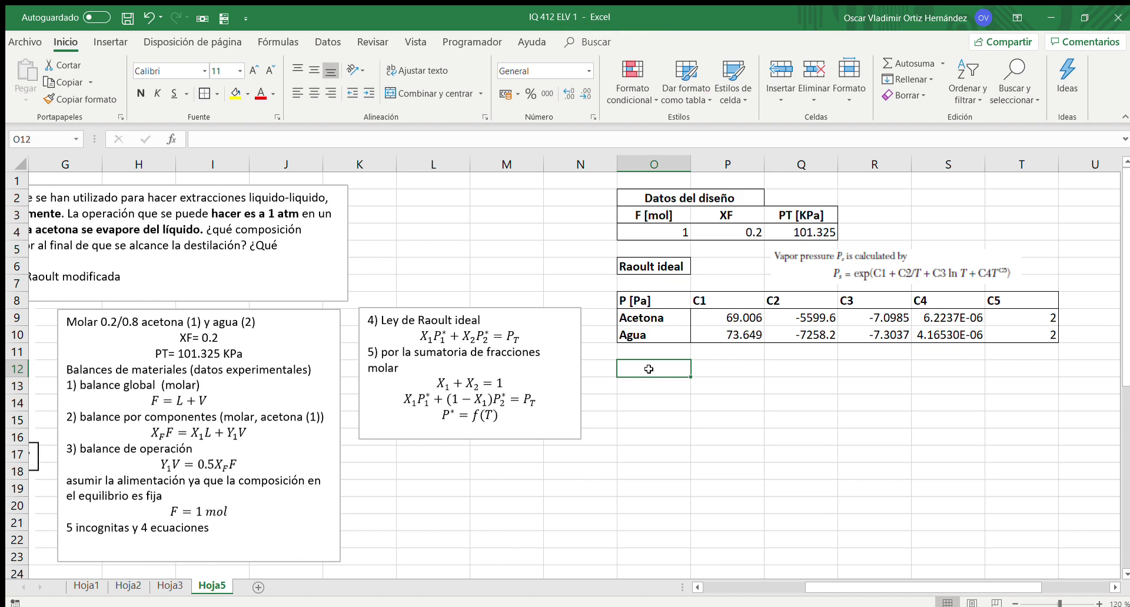
pyautogui.write('T')
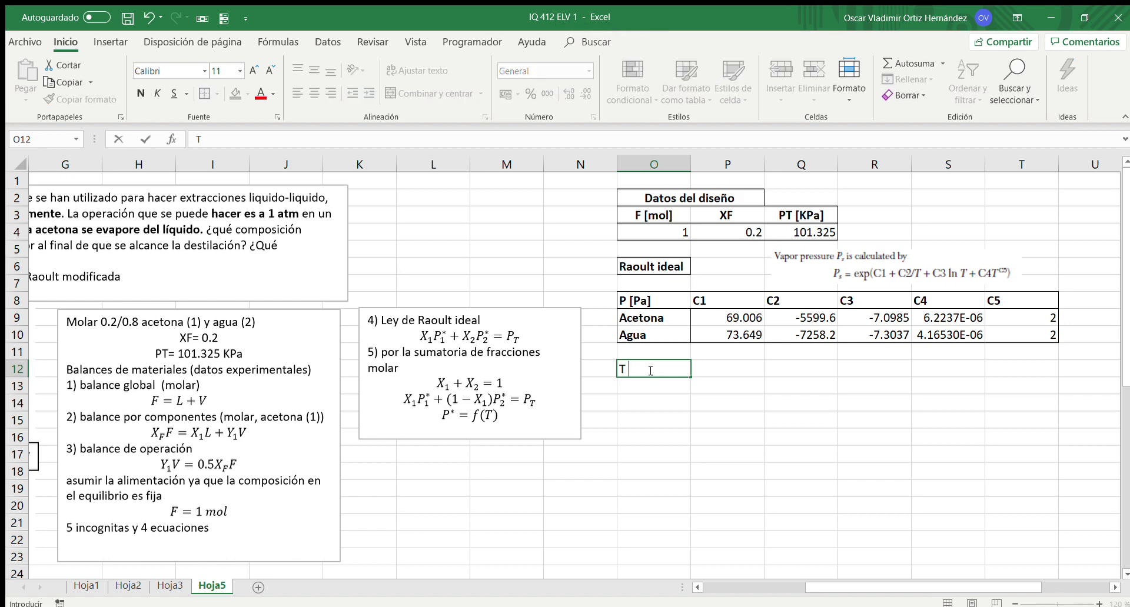
pyautogui.write(' [K')
pyautogui.press('BackSpace')
pyautogui.write('°C]')
pyautogui.press('Tab')
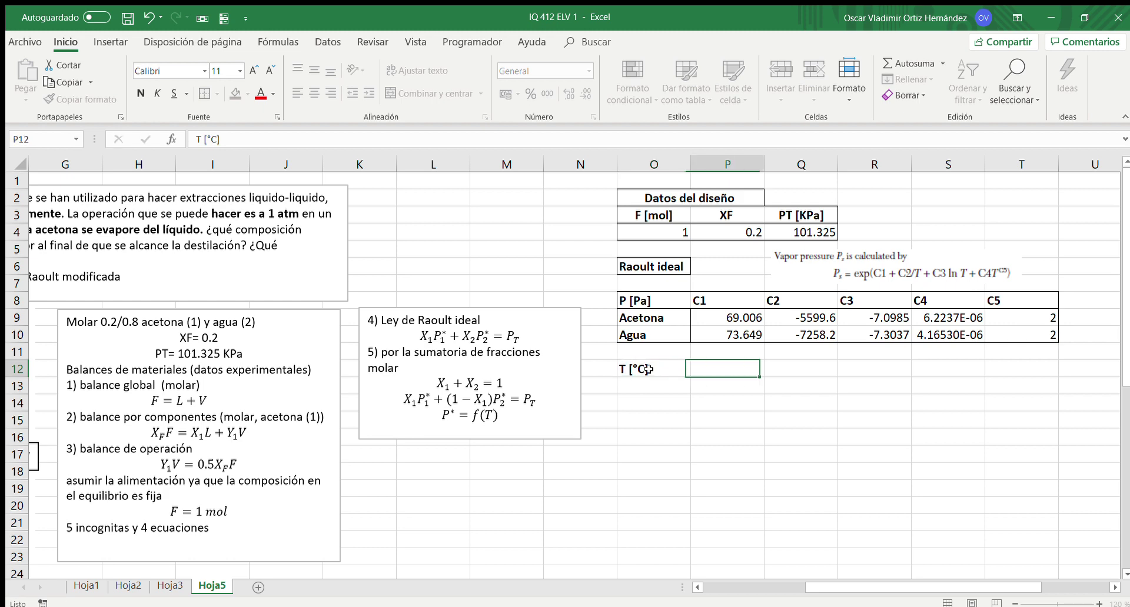
pyautogui.write('T[')
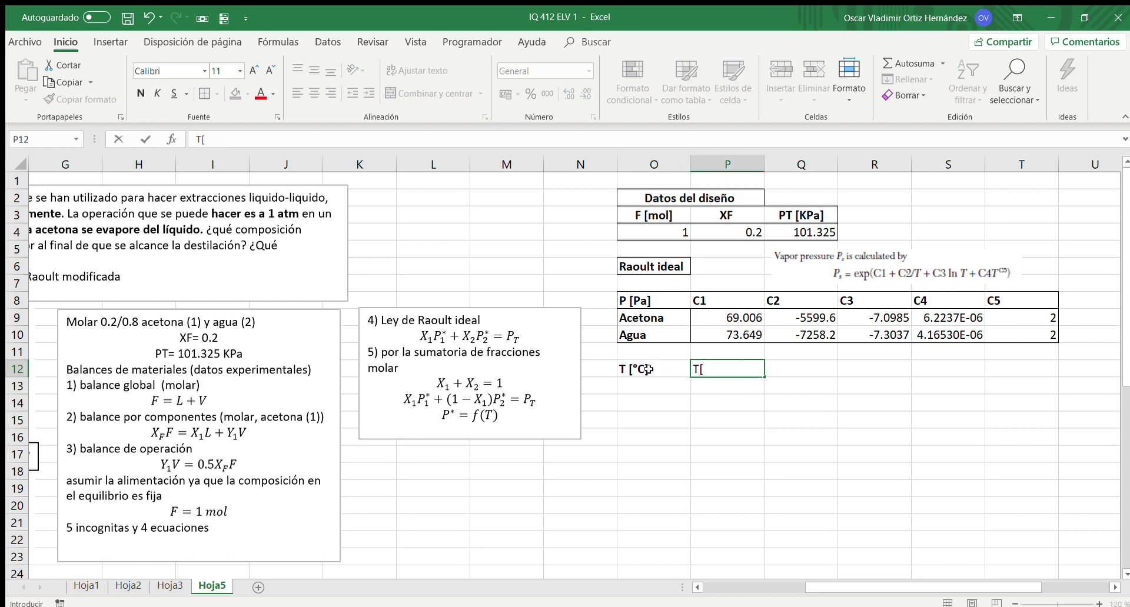
pyautogui.write('K]')
pyautogui.press('Tab')
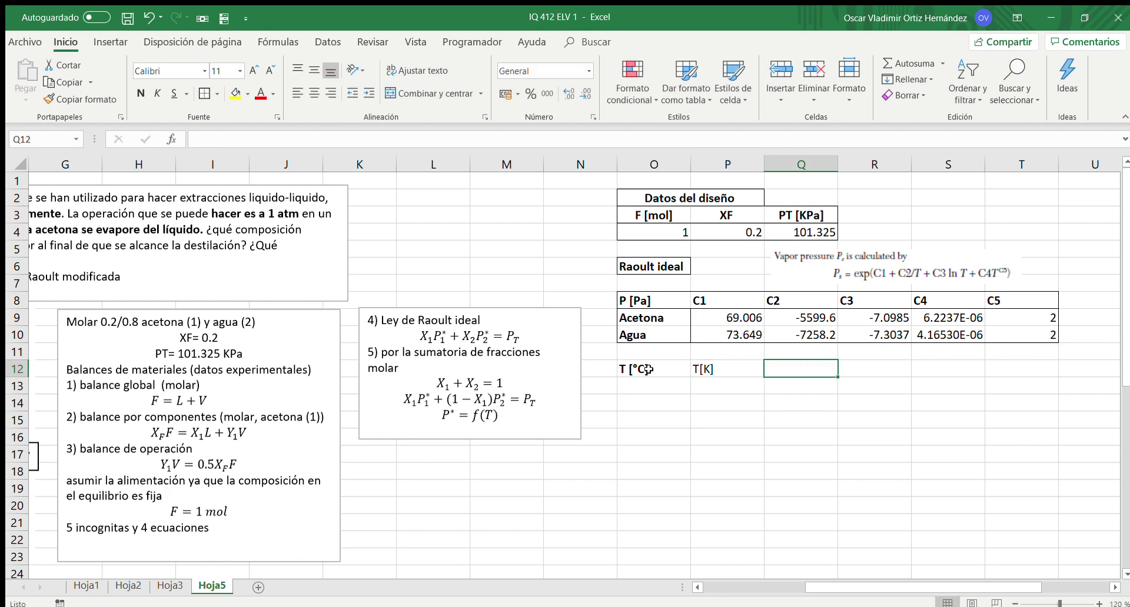
# - Make the T[K] header in P12 bold
pyautogui.click(727, 369)
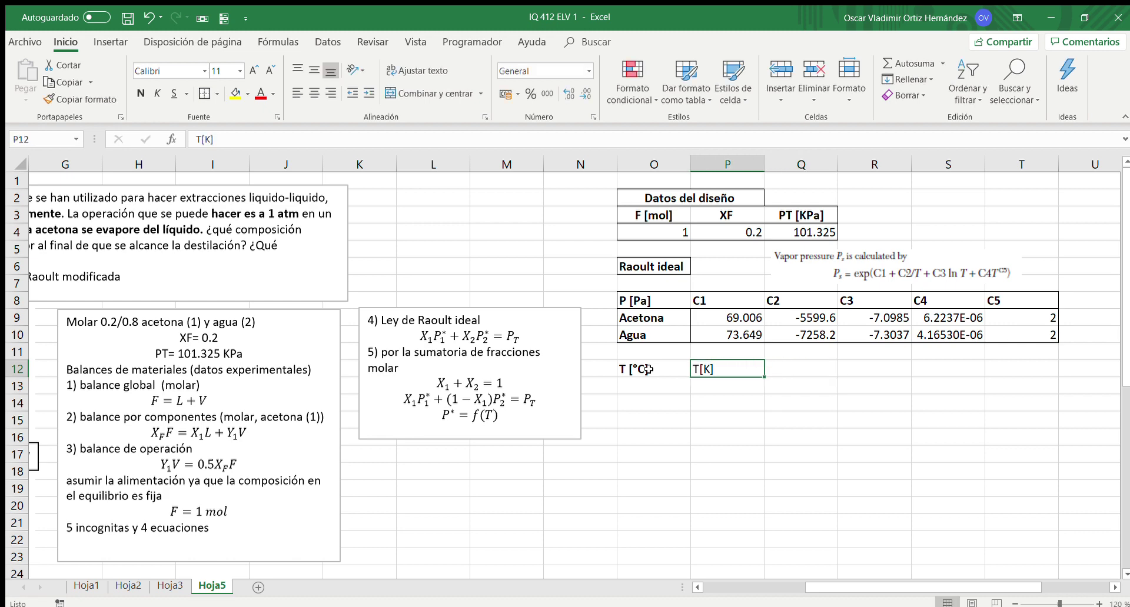
pyautogui.click(893, 271)
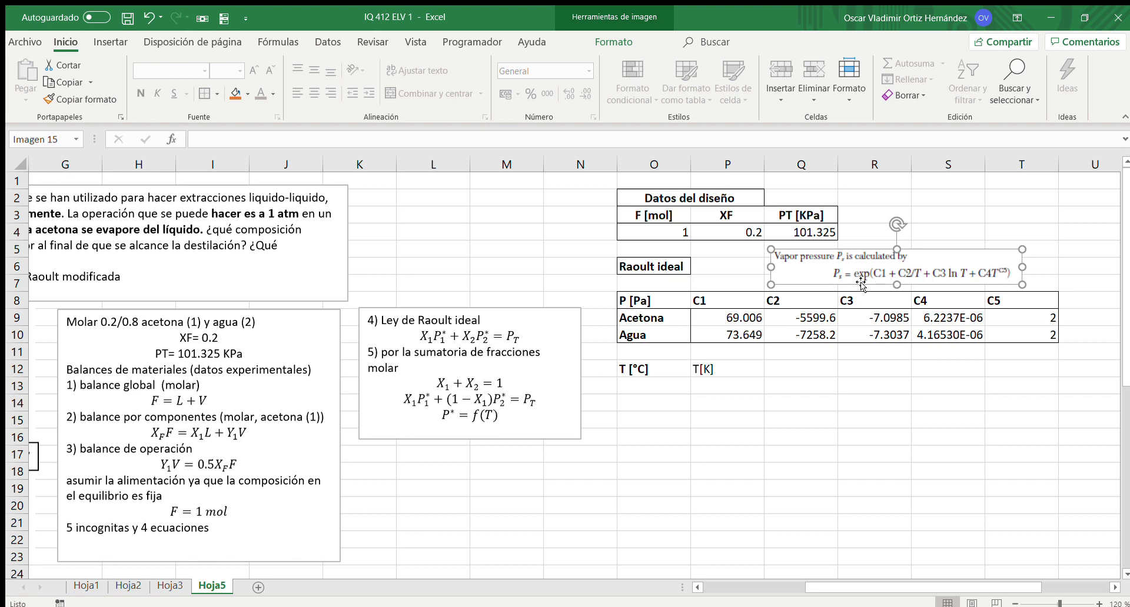
pyautogui.click(718, 366)
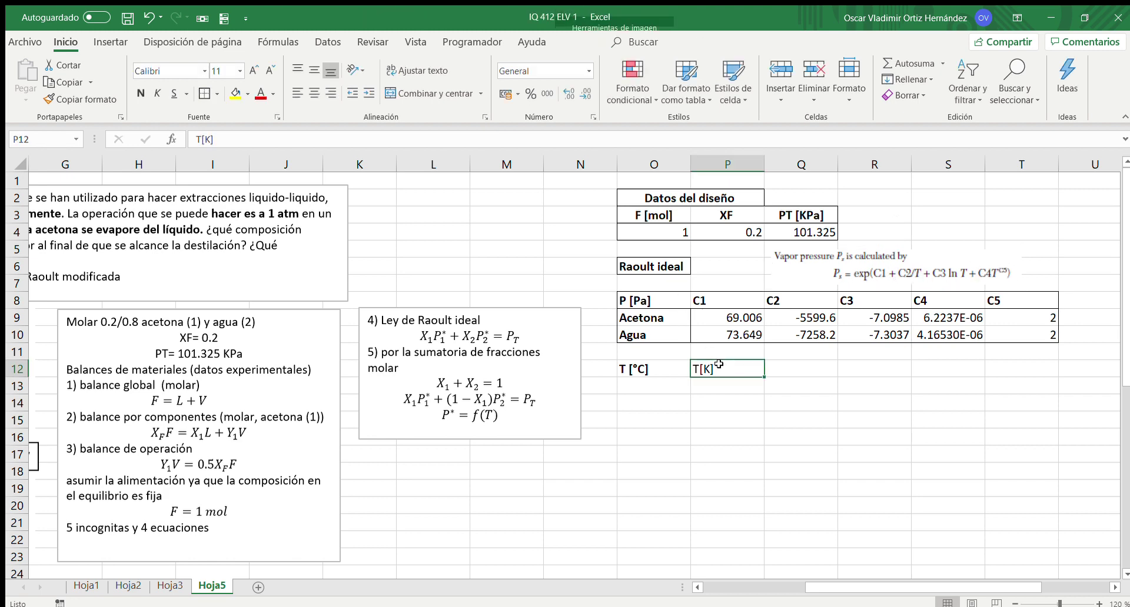
pyautogui.click(140, 93)
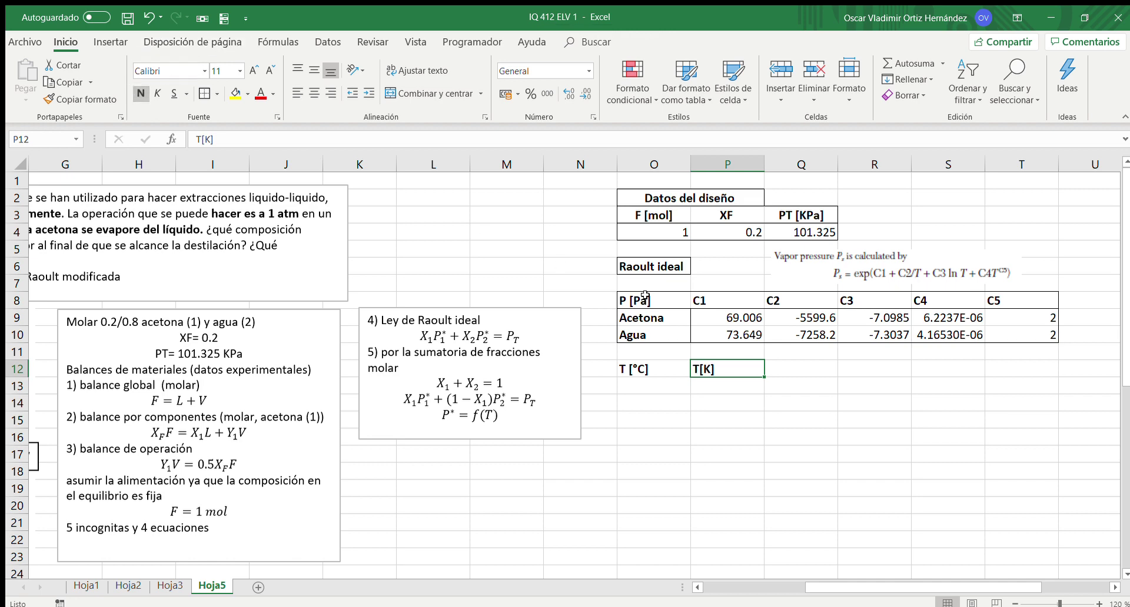
# - Enter the vapor pressure headers P*1 in Q12 and P*2 in R12
pyautogui.click(781, 371)
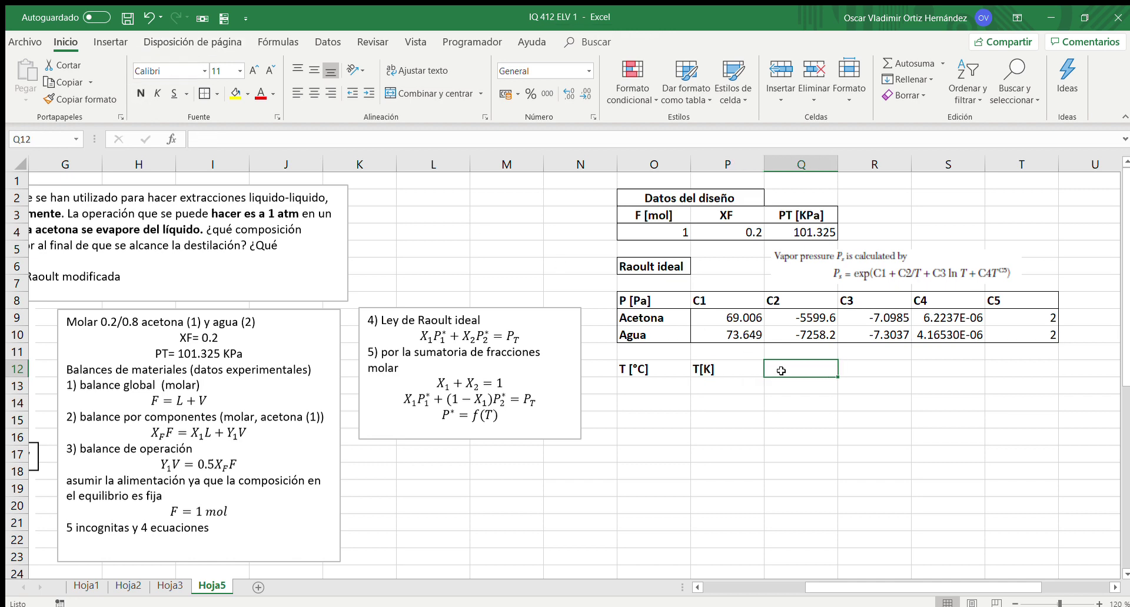
pyautogui.write('P')
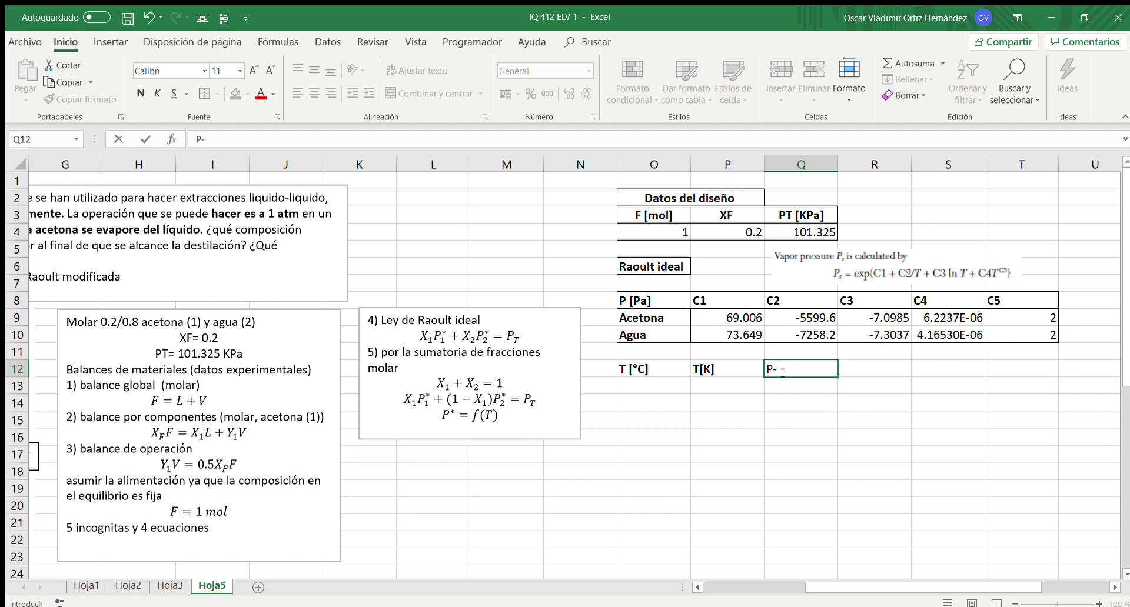
pyautogui.write('*')
pyautogui.press('Return')
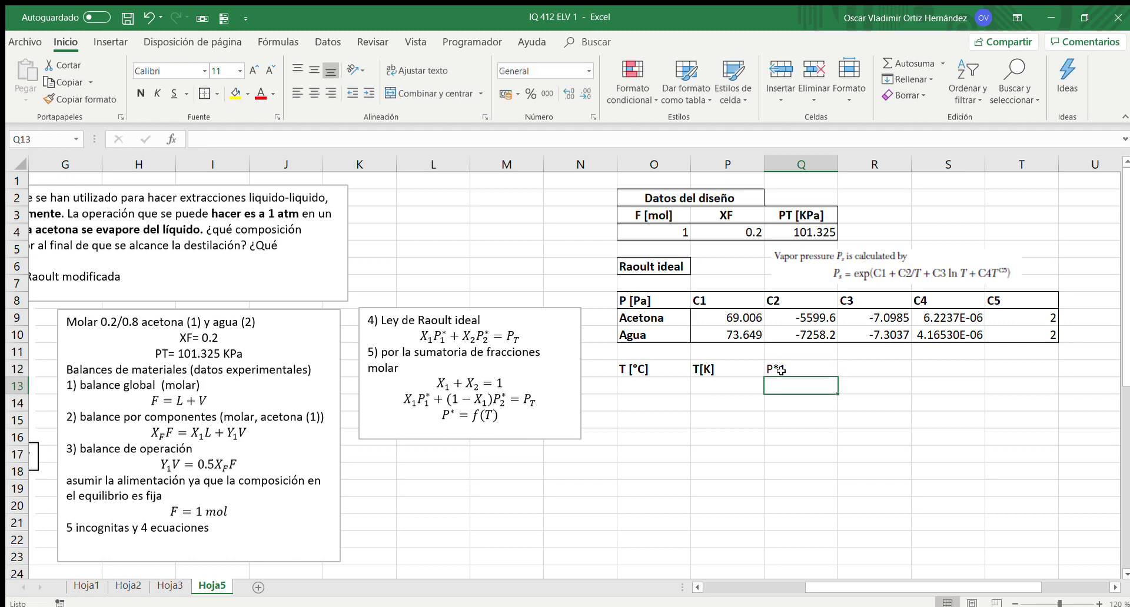
pyautogui.press('Up')
pyautogui.press('Right')
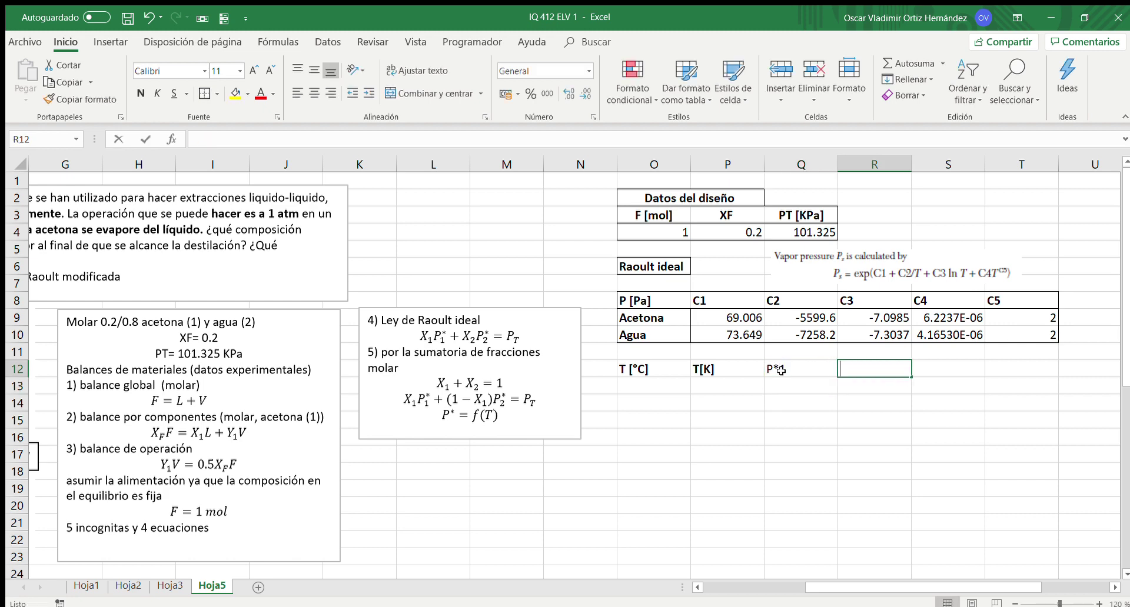
pyautogui.write('P*2')
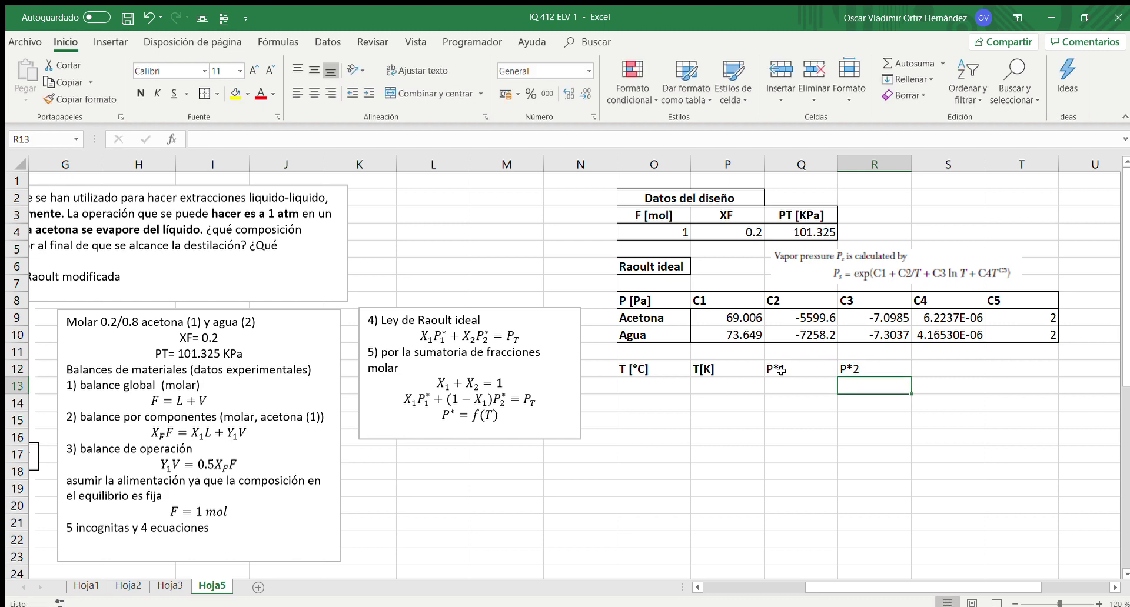
# - Add the unit [KPa] to the P*1 header in Q12
pyautogui.press('Left')
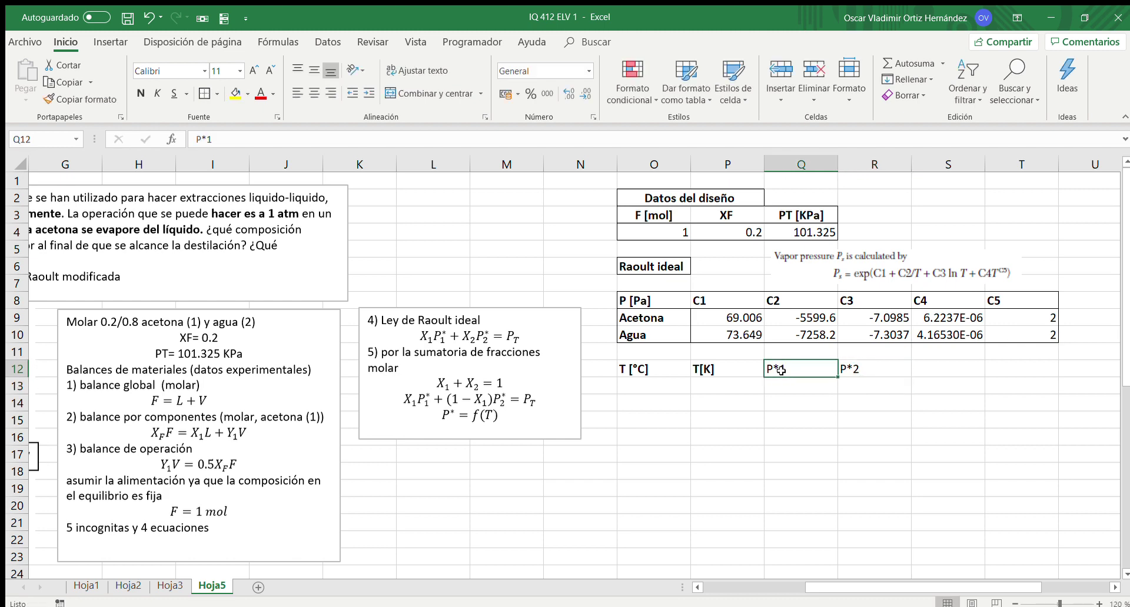
pyautogui.doubleClick(789, 370)
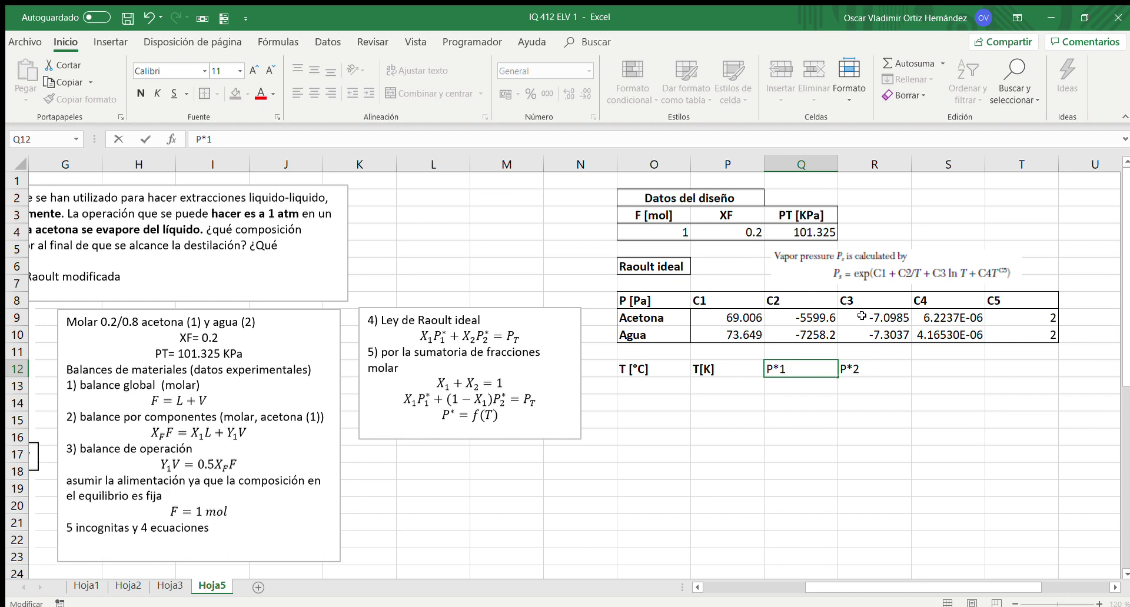
pyautogui.write('[KPa]')
pyautogui.hotkey('ctrl', 'Return')
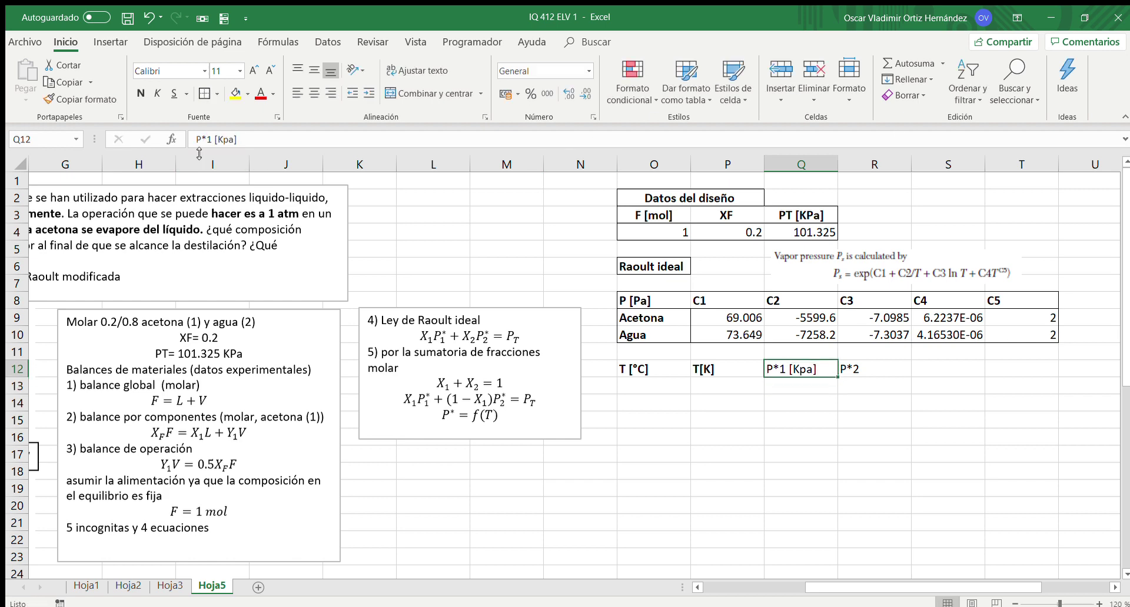
pyautogui.click(225, 140)
pyautogui.press('Delete')
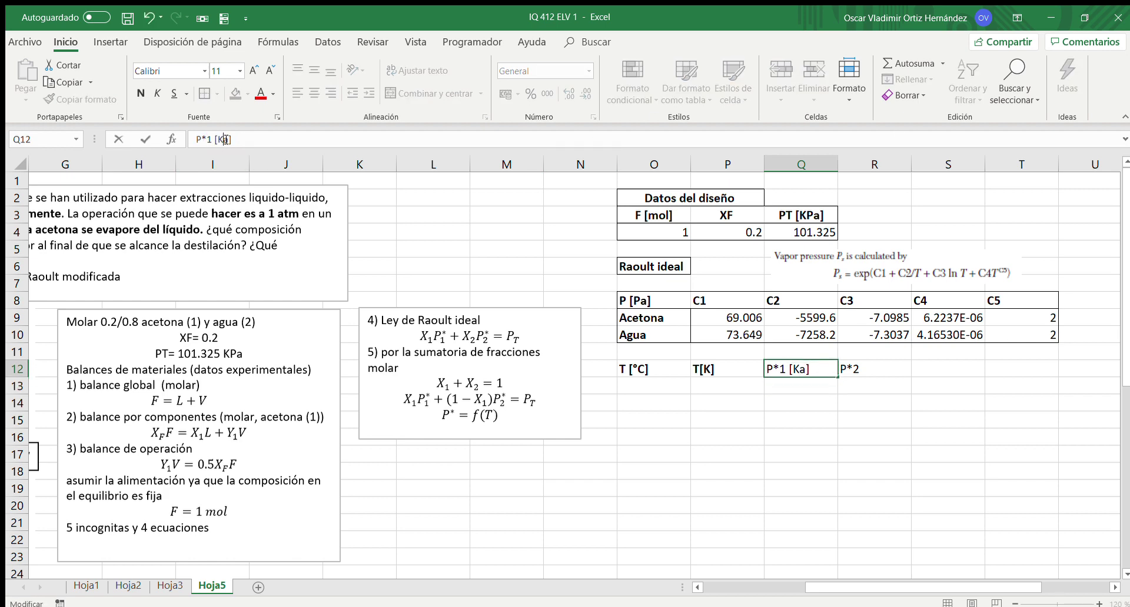
pyautogui.write('P')
# - Copy the [KPa] unit to the P*2 header in R12 and make the headers in Q12:R12 bold
pyautogui.moveTo(238, 140); pyautogui.dragTo(215, 139)
pyautogui.hotkey('ctrl', 'c')
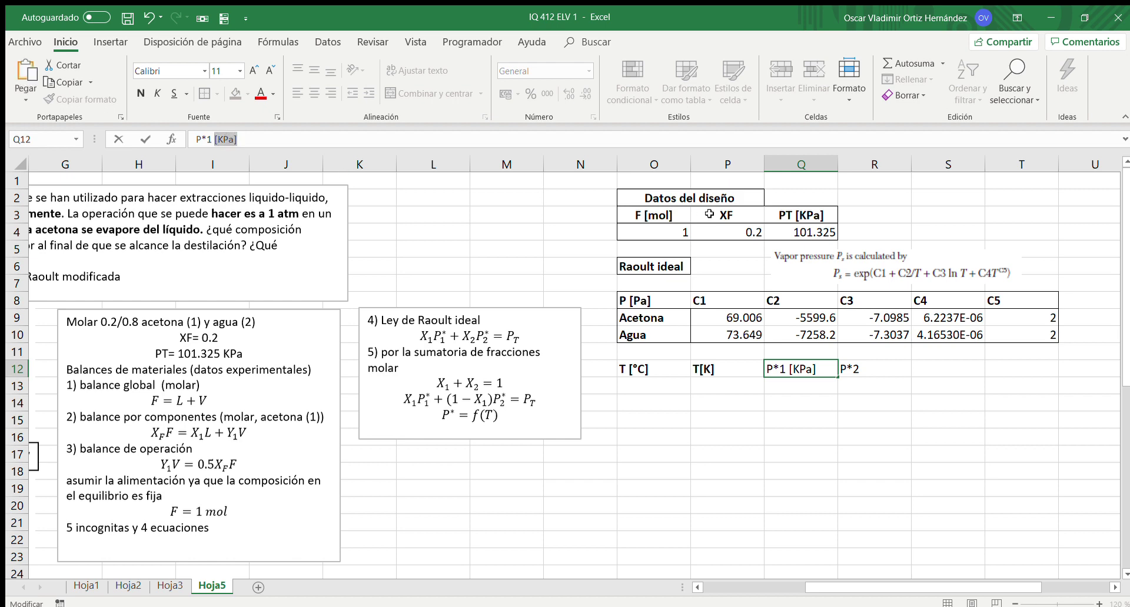
pyautogui.doubleClick(880, 362)
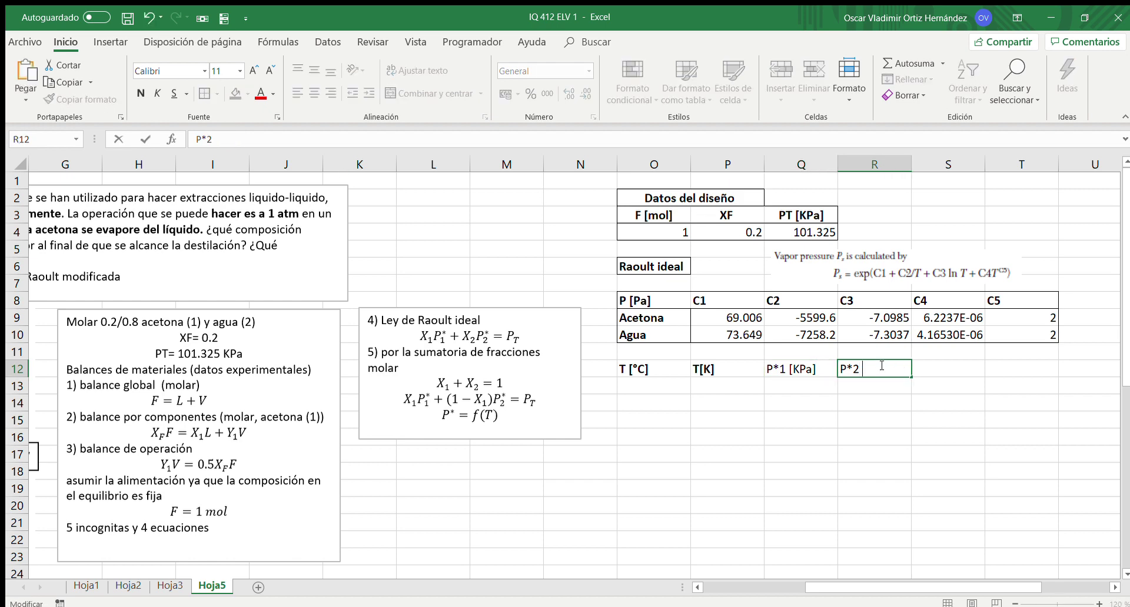
pyautogui.hotkey('ctrl', 'v')
pyautogui.press('Return')
pyautogui.press('Up')
pyautogui.press('Right')
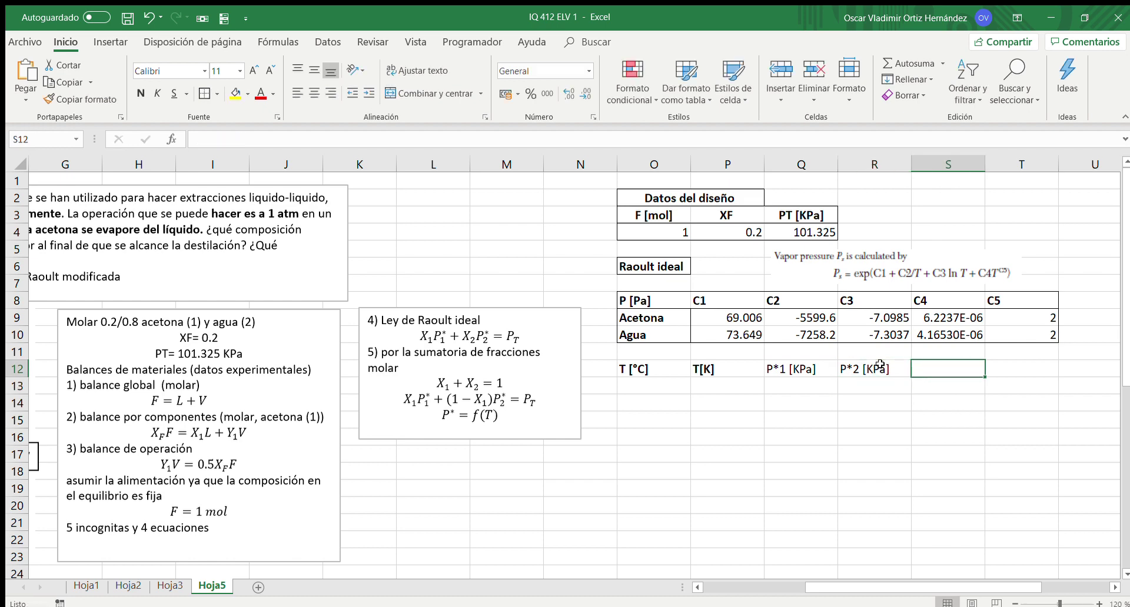
pyautogui.moveTo(777, 365); pyautogui.dragTo(884, 365)
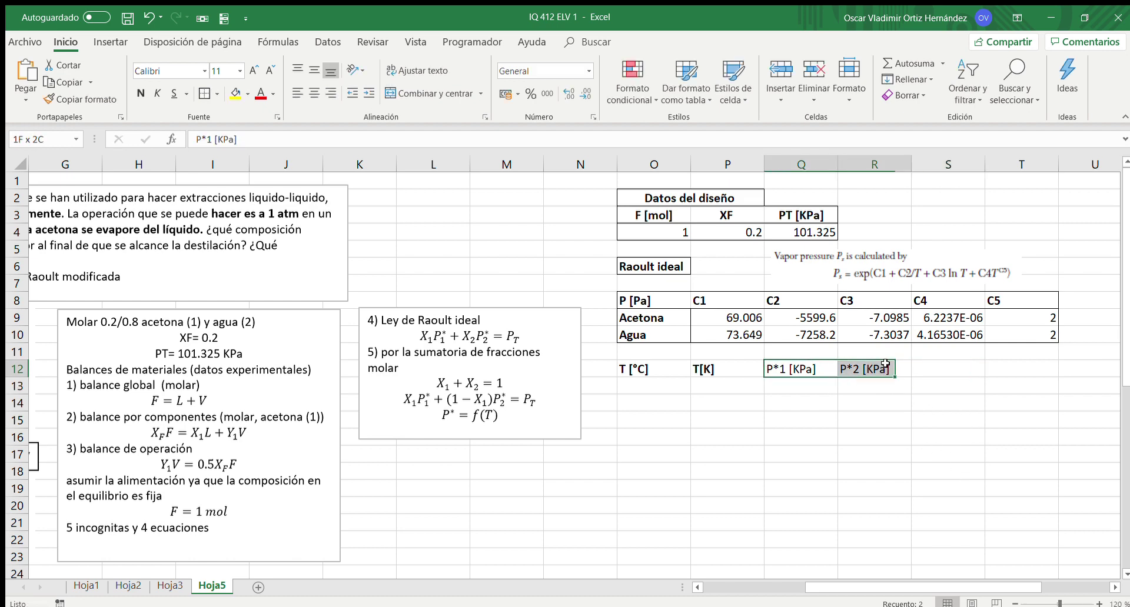
pyautogui.click(140, 92)
# - Enter a temperature of 70 °C in O13 and convert it to kelvin in P13 with =O13+273.15
pyautogui.click(670, 388)
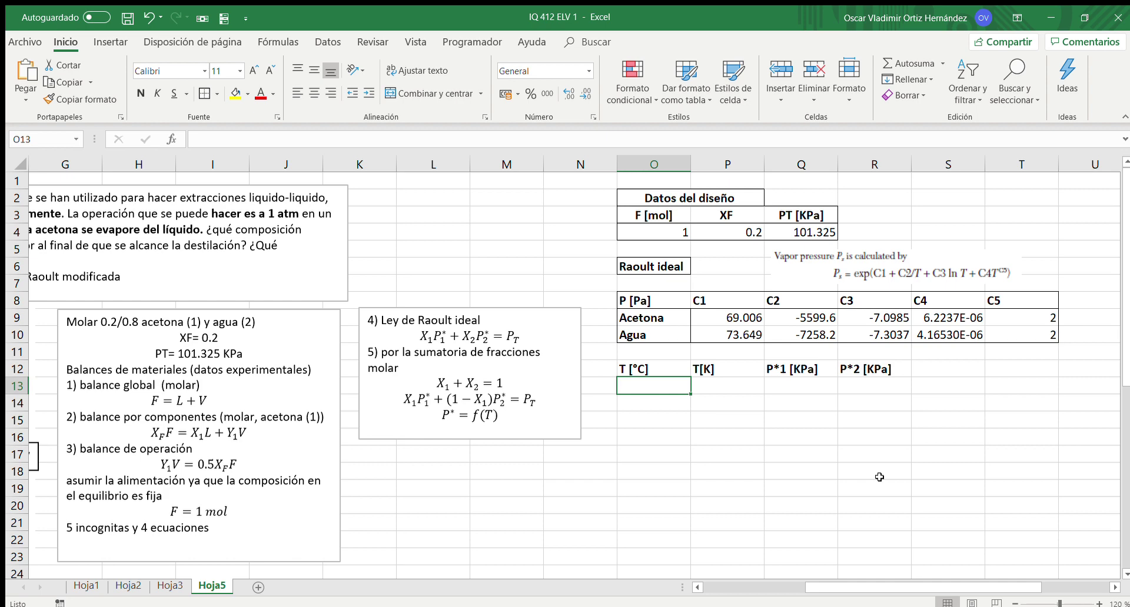
pyautogui.write('70')
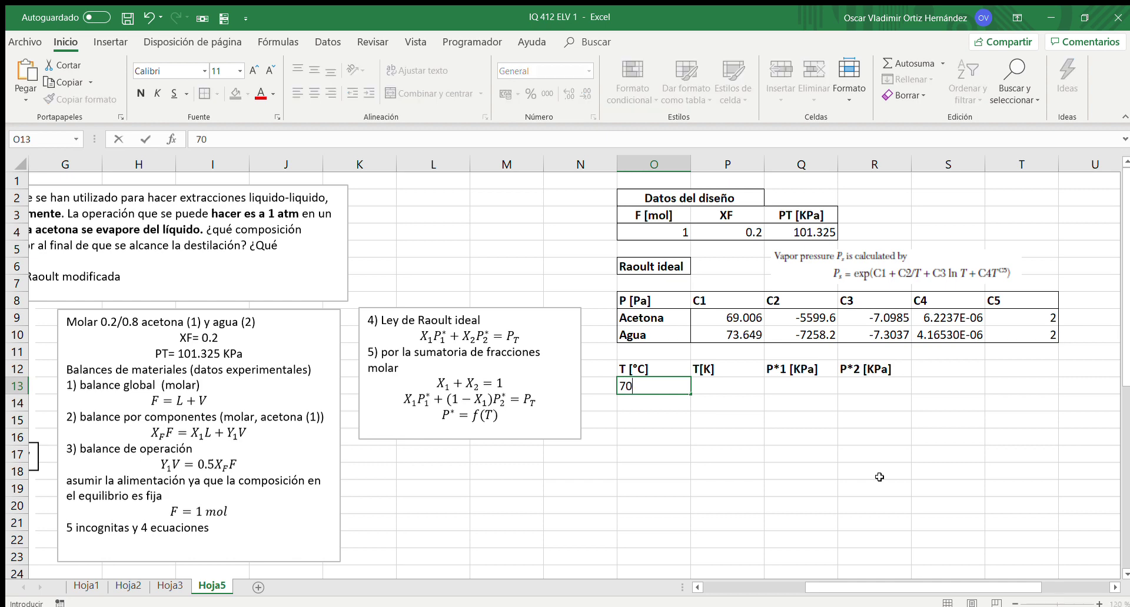
pyautogui.press('Tab')
pyautogui.write('=')
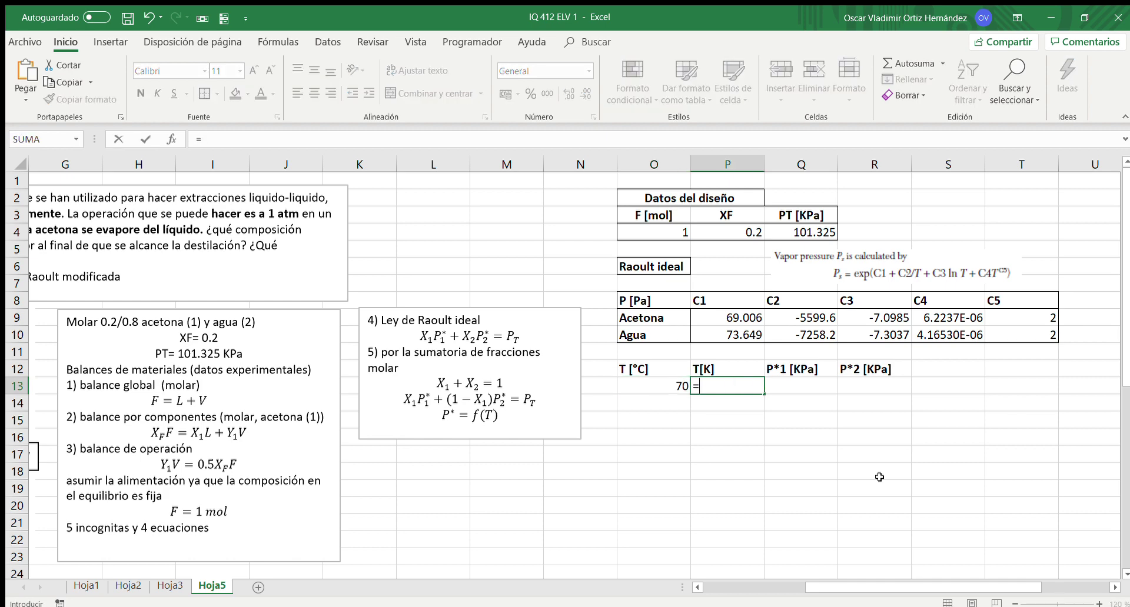
pyautogui.press('Left')
pyautogui.write('+273.15')
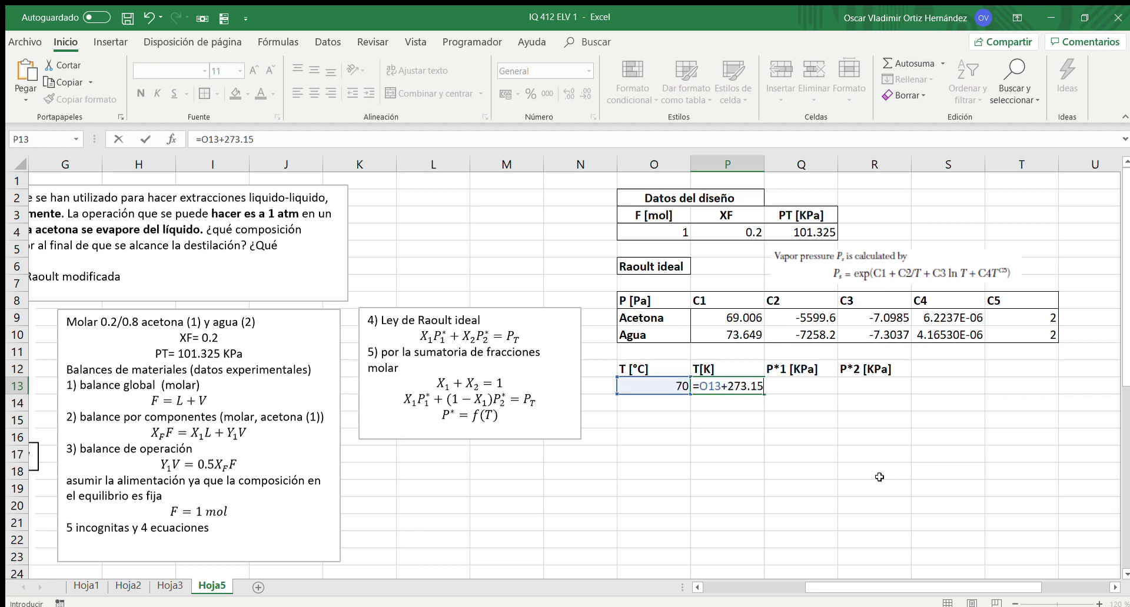
pyautogui.press('Return')
# - Calculate acetone's vapor pressure in Q13 with =EXP(P9+Q9/P13+R9*LN(P13)+S9*P13^T9)/1000 and format the cell as Número
pyautogui.press('Up')
pyautogui.press('Right')
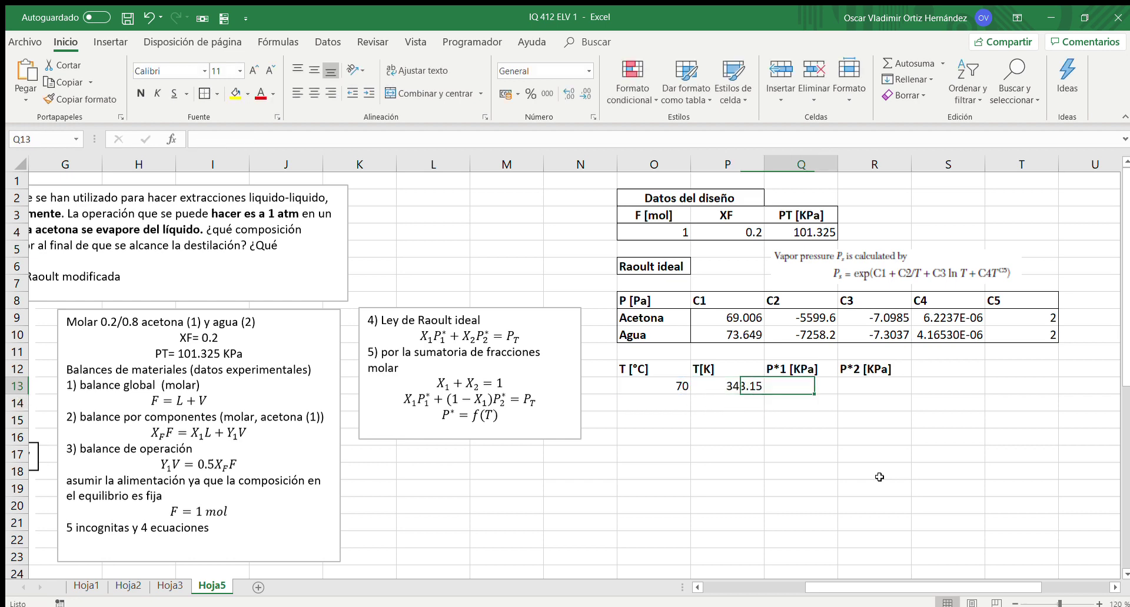
pyautogui.write('=')
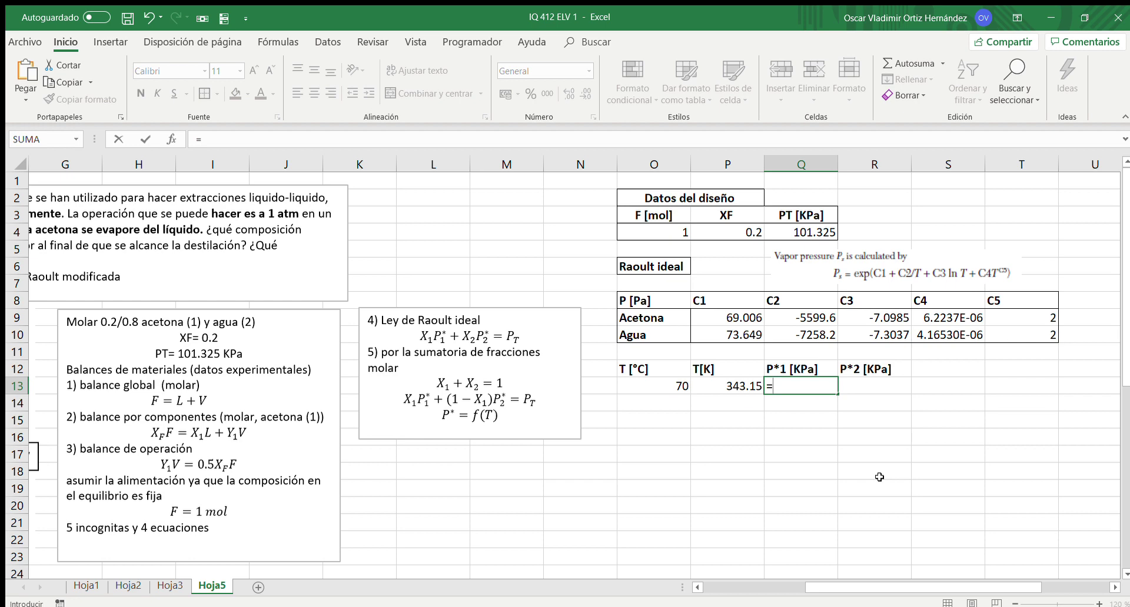
pyautogui.write('EXP(')
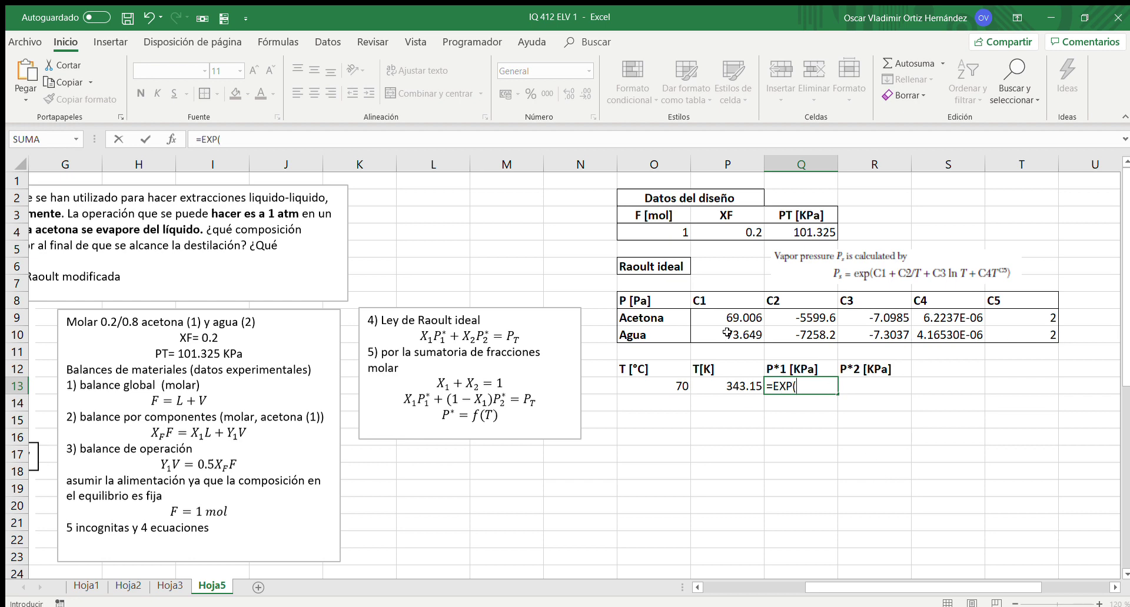
pyautogui.click(738, 318)
pyautogui.write('+')
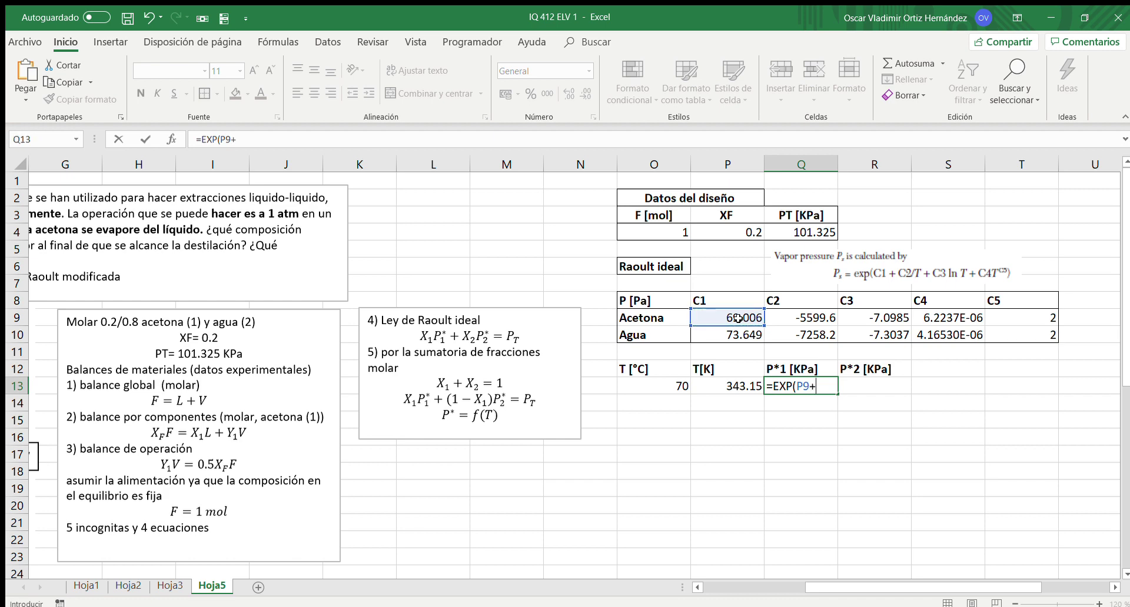
pyautogui.click(774, 319)
pyautogui.write('/')
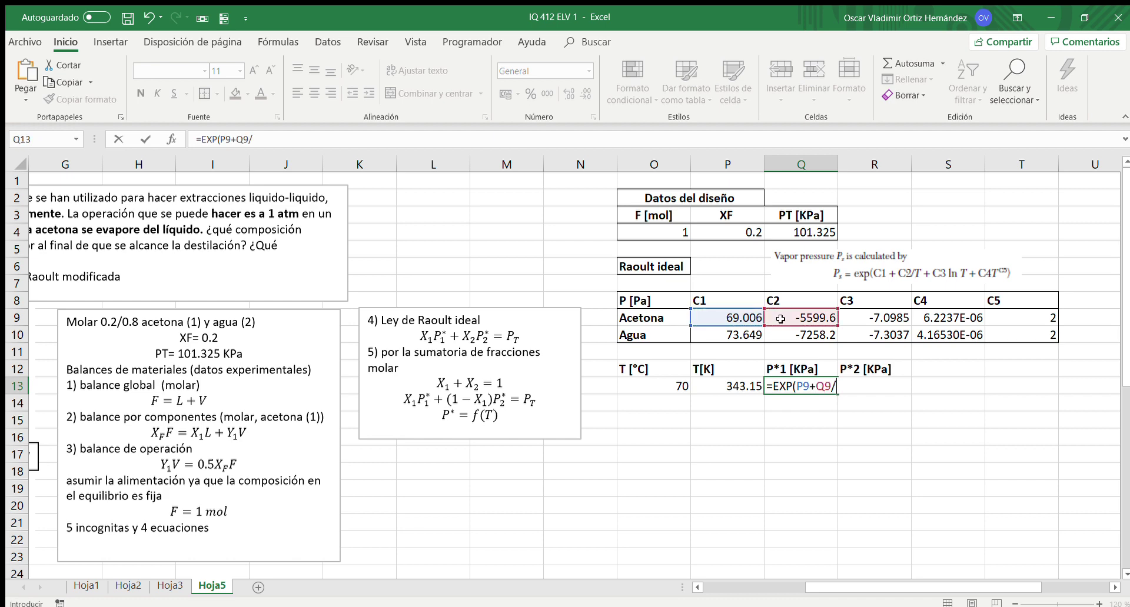
pyautogui.click(722, 386)
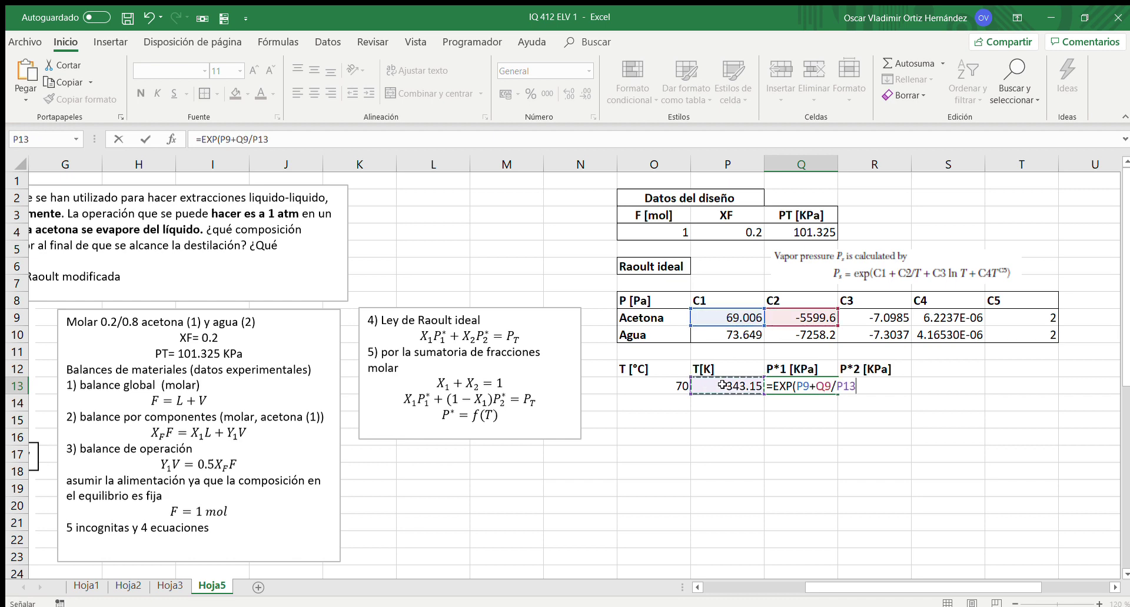
pyautogui.write('+')
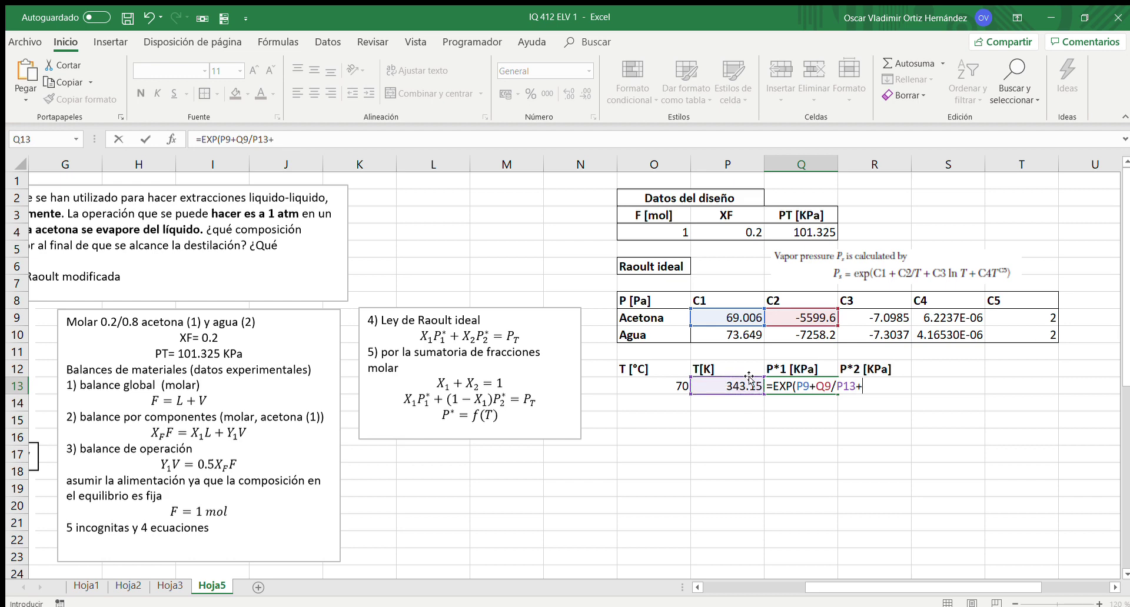
pyautogui.click(875, 318)
pyautogui.write('*')
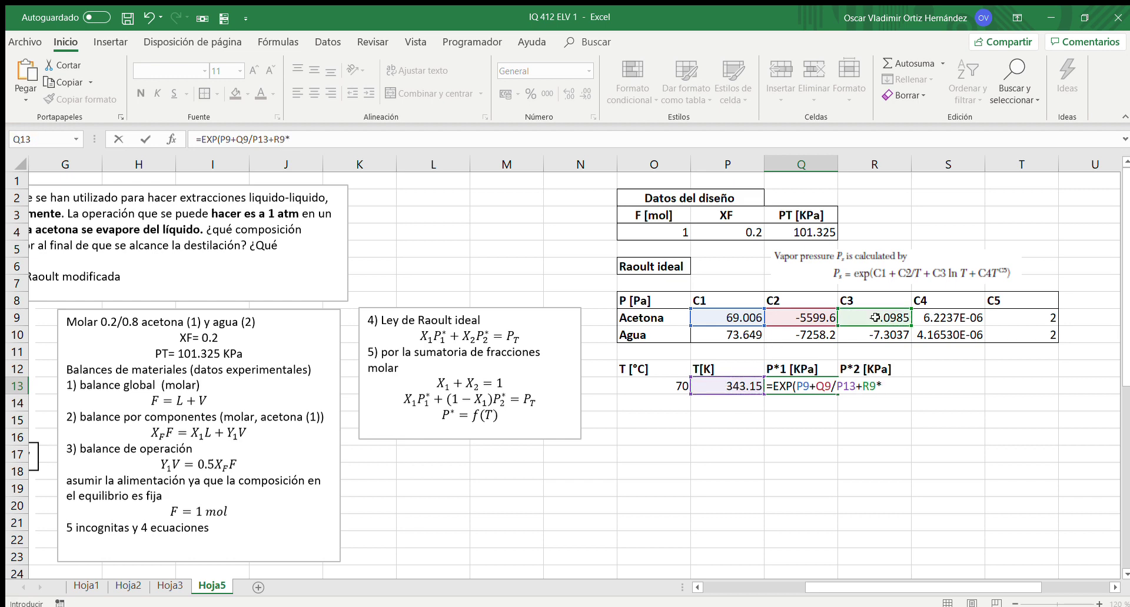
pyautogui.write('LN(')
pyautogui.click(717, 392)
pyautogui.write(')')
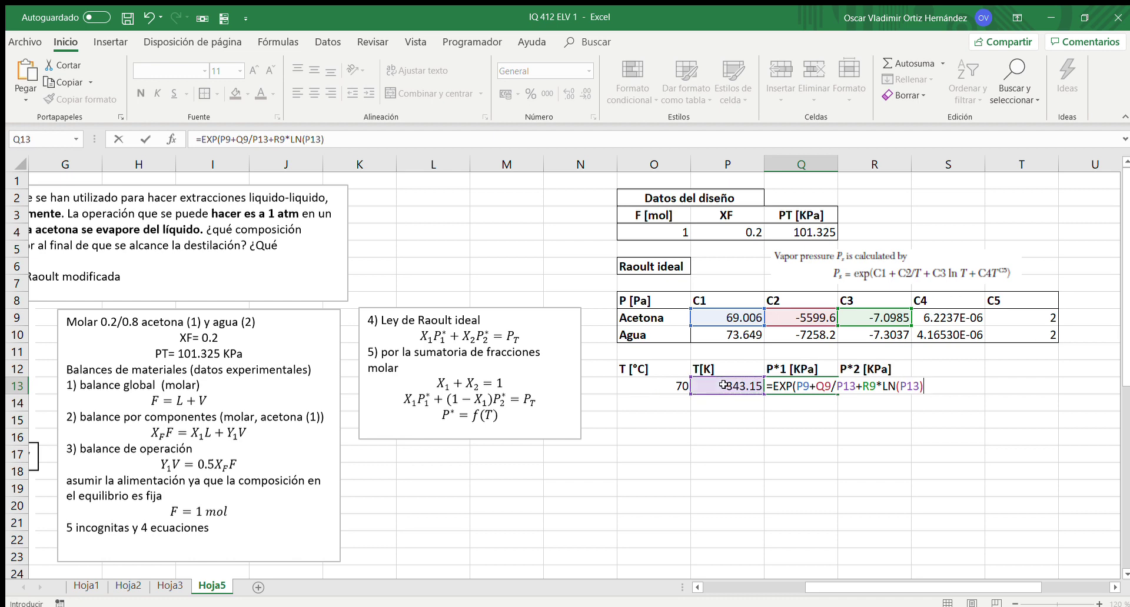
pyautogui.write('+')
pyautogui.click(936, 318)
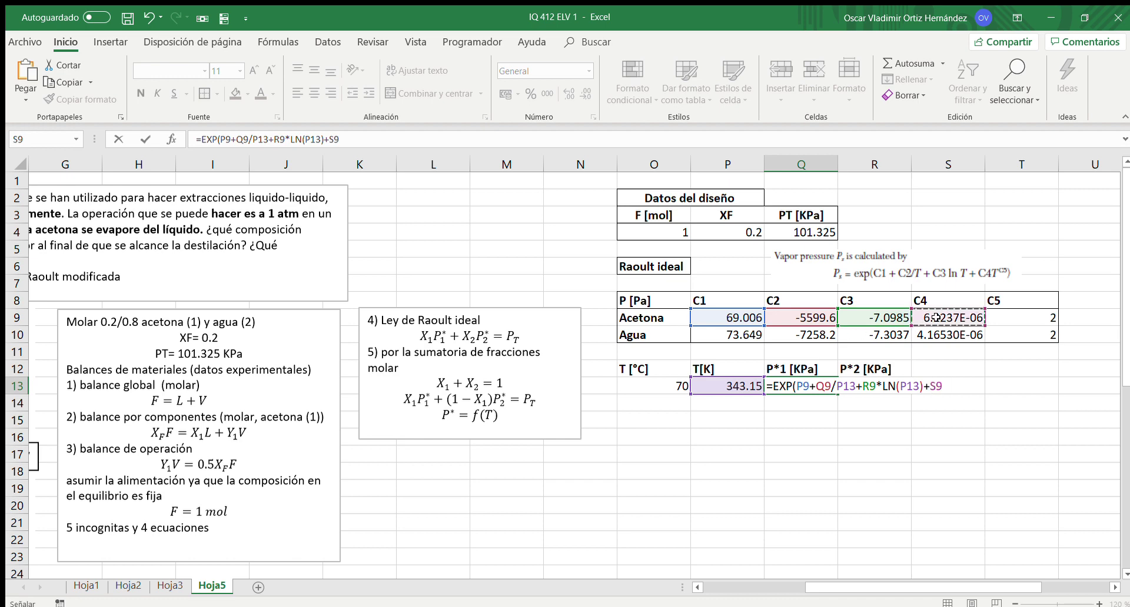
pyautogui.write('*')
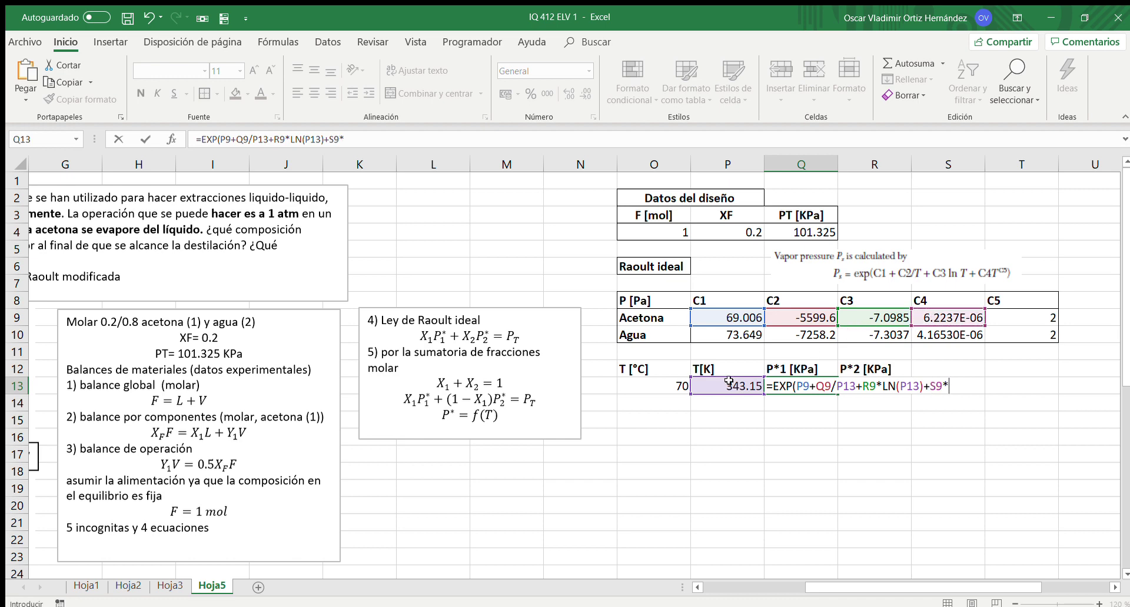
pyautogui.click(728, 381)
pyautogui.write('^')
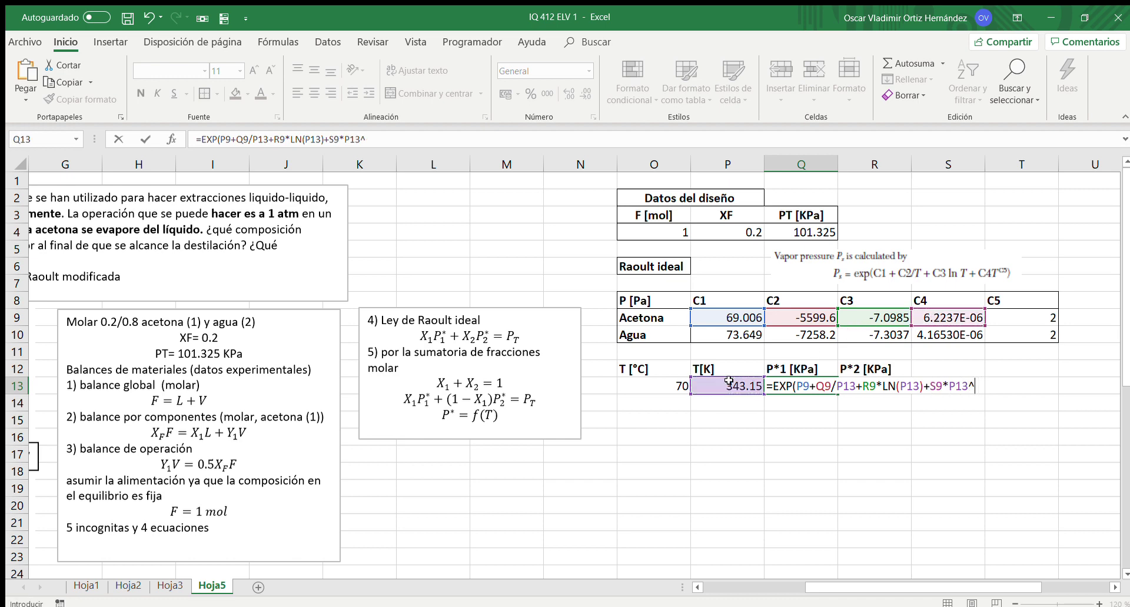
pyautogui.click(1031, 313)
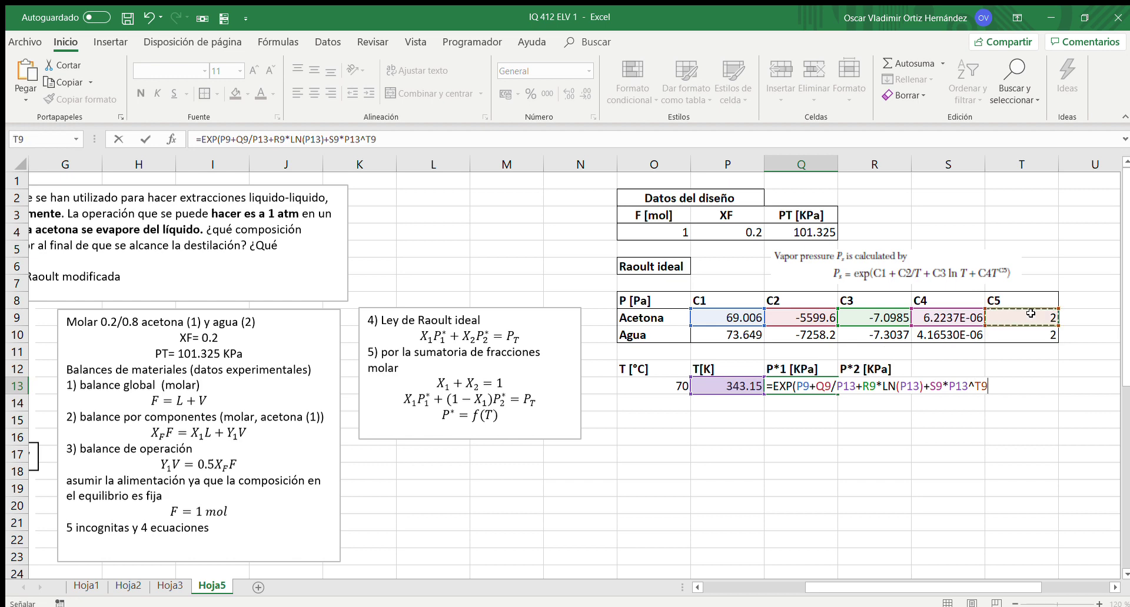
pyautogui.write(')/1000')
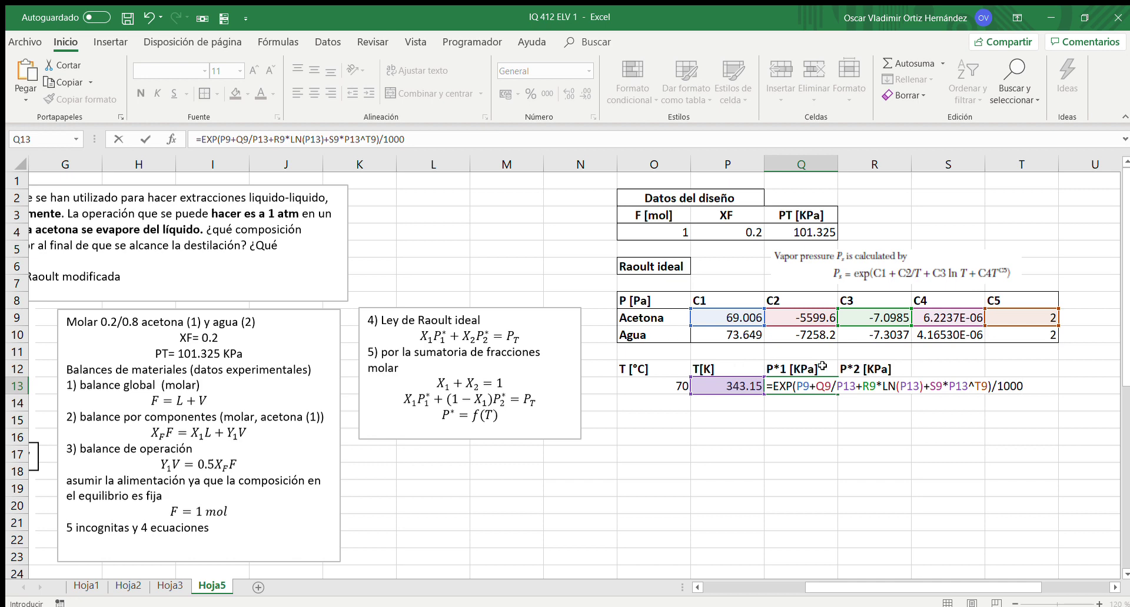
pyautogui.hotkey('ctrl', 'Return')
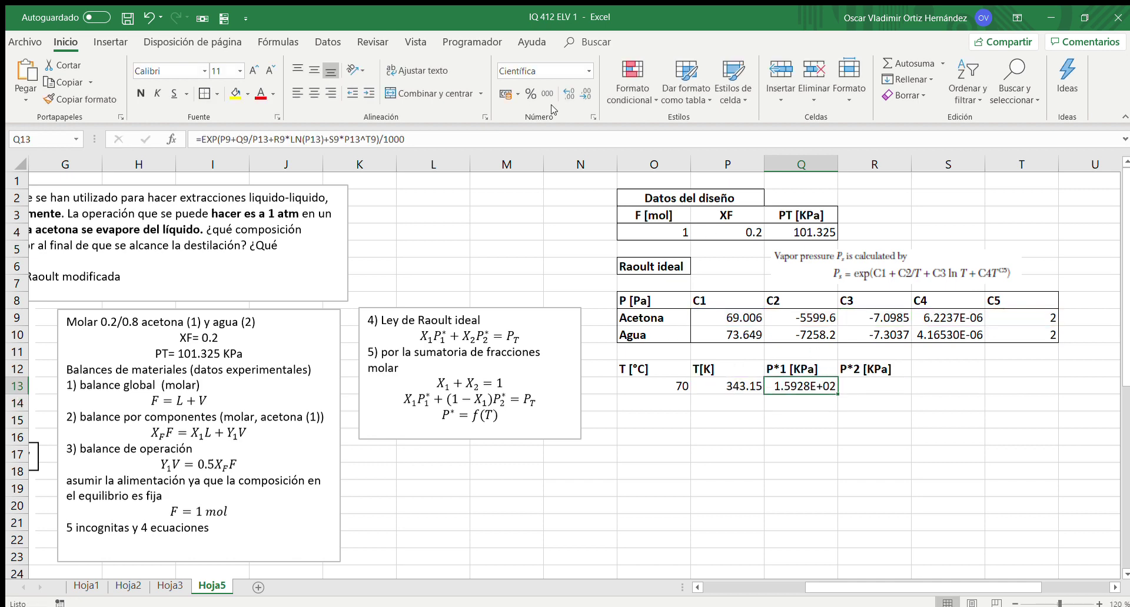
pyautogui.click(589, 71)
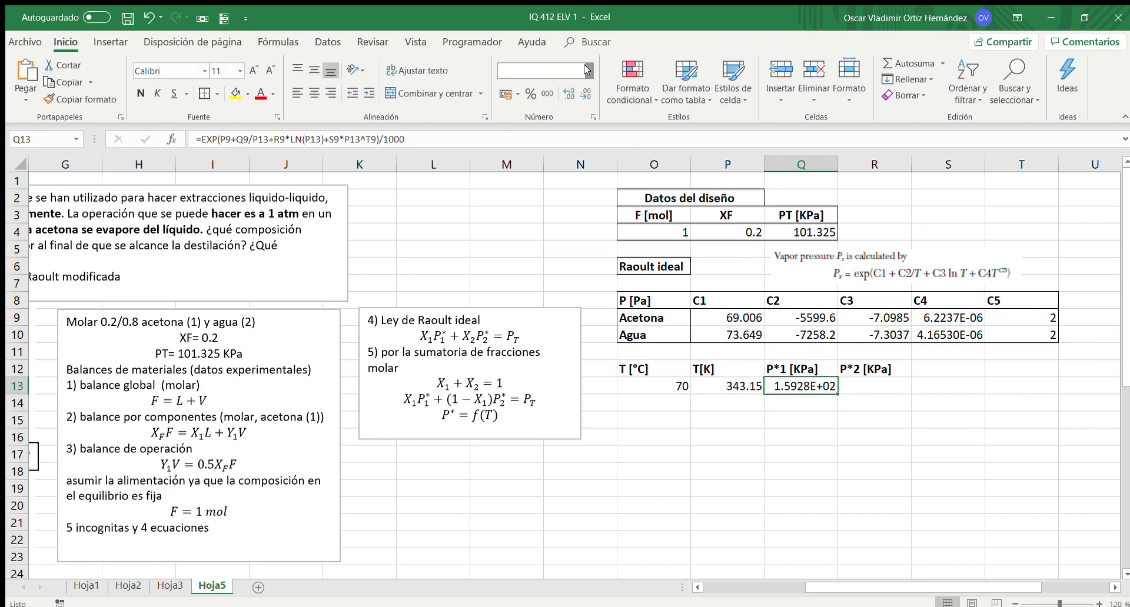
pyautogui.click(528, 121)
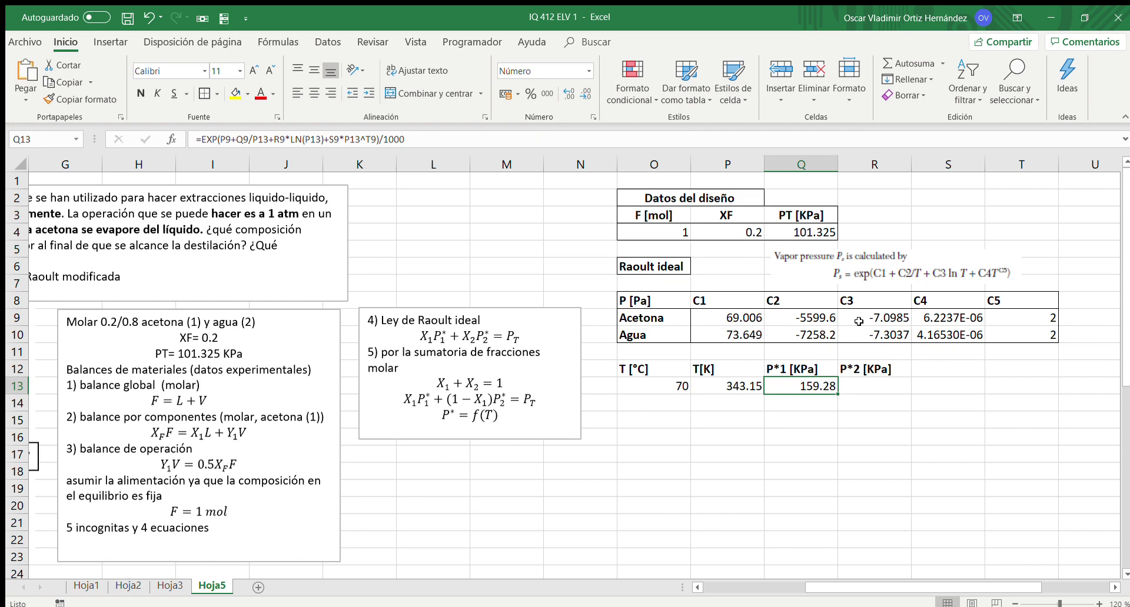
# - Make the acetone coefficient references absolute in Q13, giving =EXP($P$9+$Q$9/P13+$R$9*LN(P13)+$S$9*P13^$T$9)/1000
pyautogui.doubleClick(797, 386)
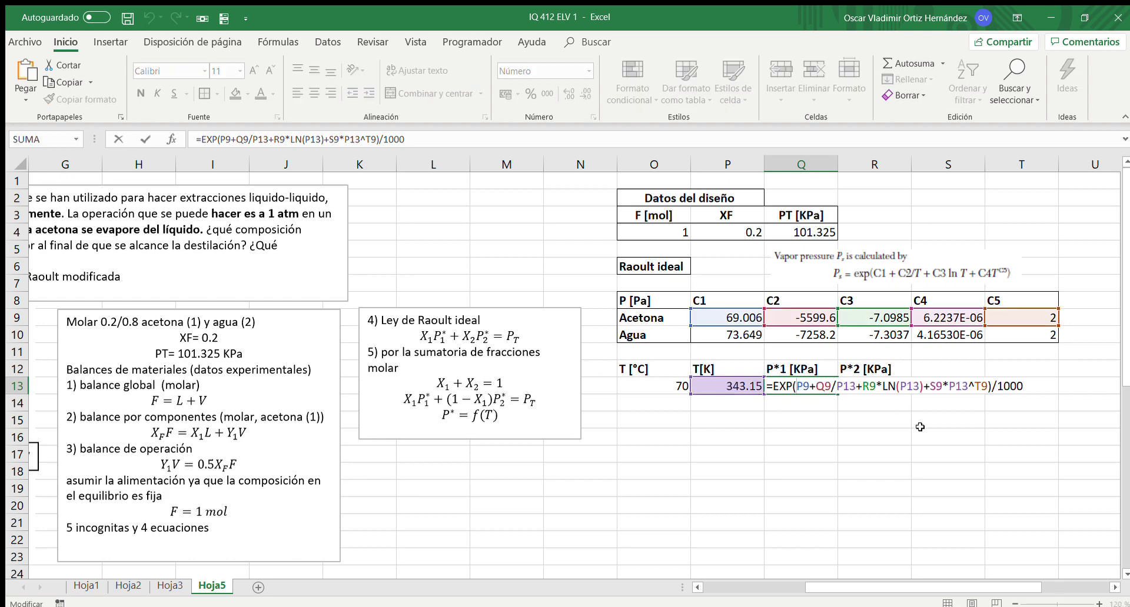
pyautogui.write('$P')
pyautogui.write('$')
pyautogui.press('Right')
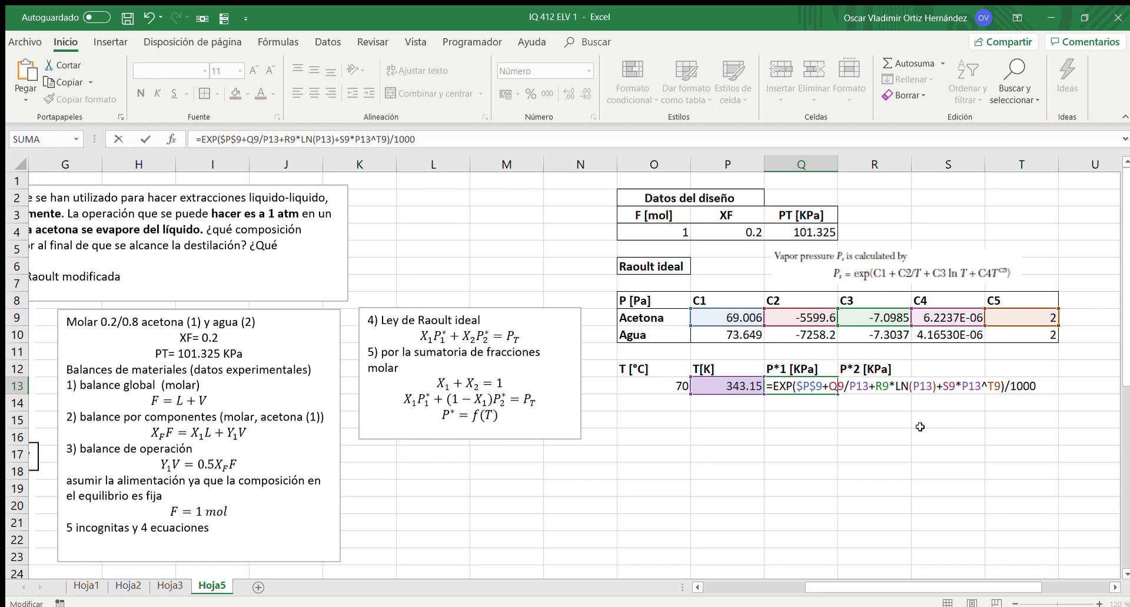
pyautogui.write('$')
pyautogui.press('Right')
pyautogui.write('$P')
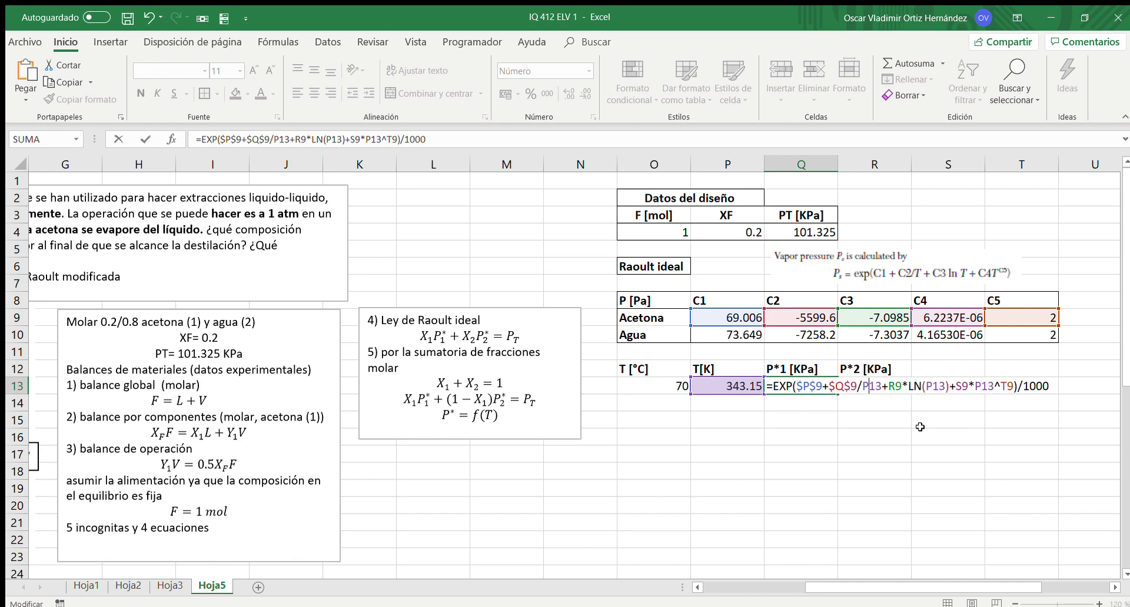
pyautogui.write('$9+$')
pyautogui.press('Right')
pyautogui.press('Right')
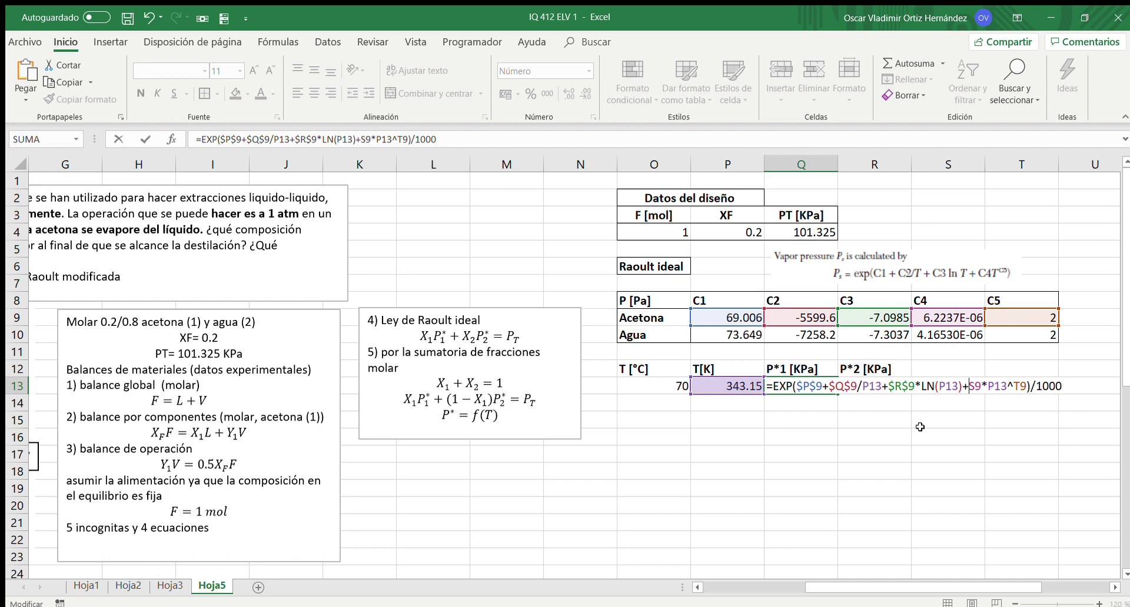
pyautogui.write('$')
pyautogui.press('Right')
pyautogui.write('$')
pyautogui.press('Right')
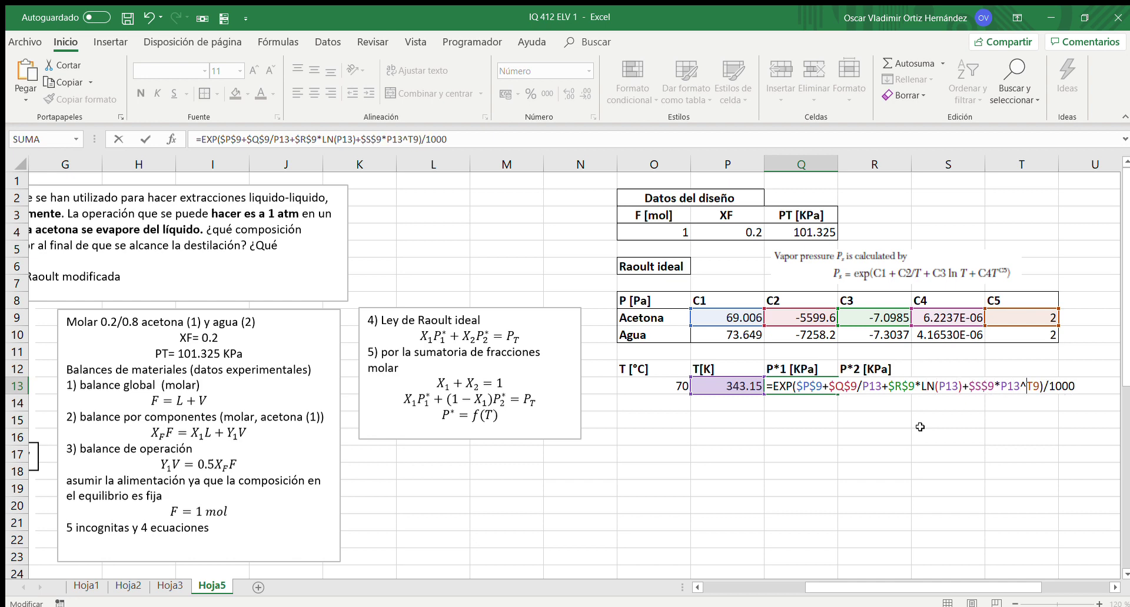
pyautogui.write('$P')
pyautogui.write('$T$')
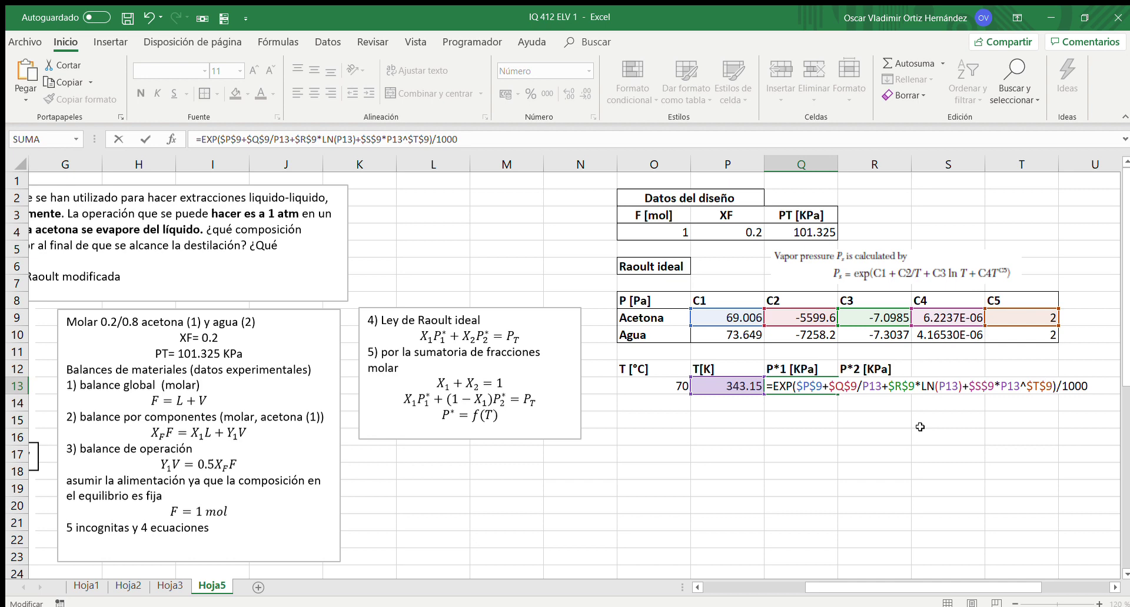
pyautogui.press('BackSpace')
pyautogui.press('BackSpace')
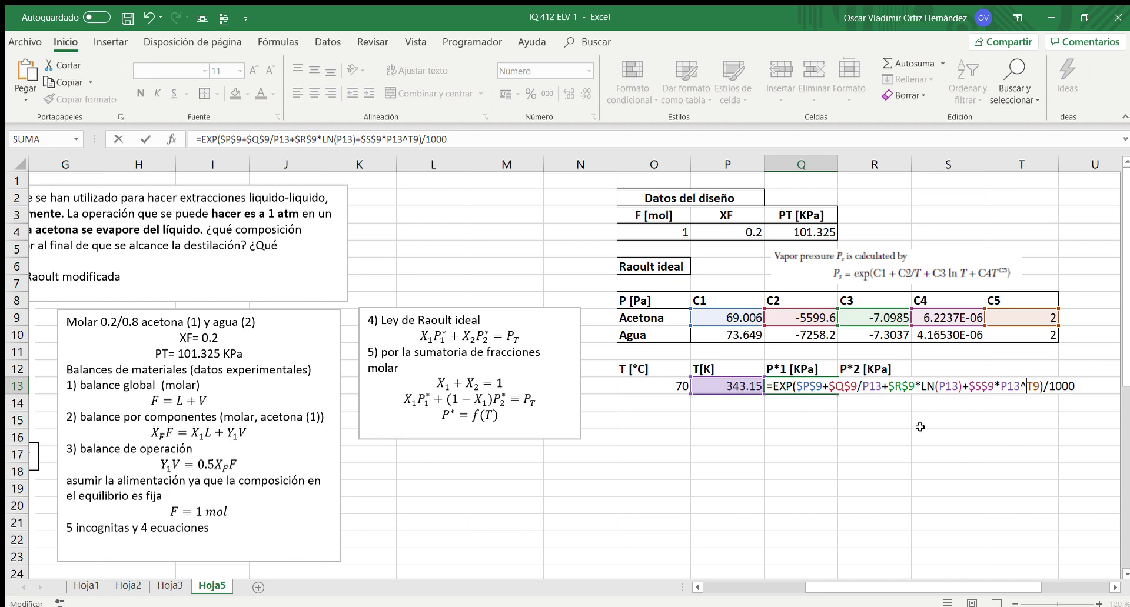
pyautogui.write('$')
pyautogui.press('Right')
pyautogui.write('$')
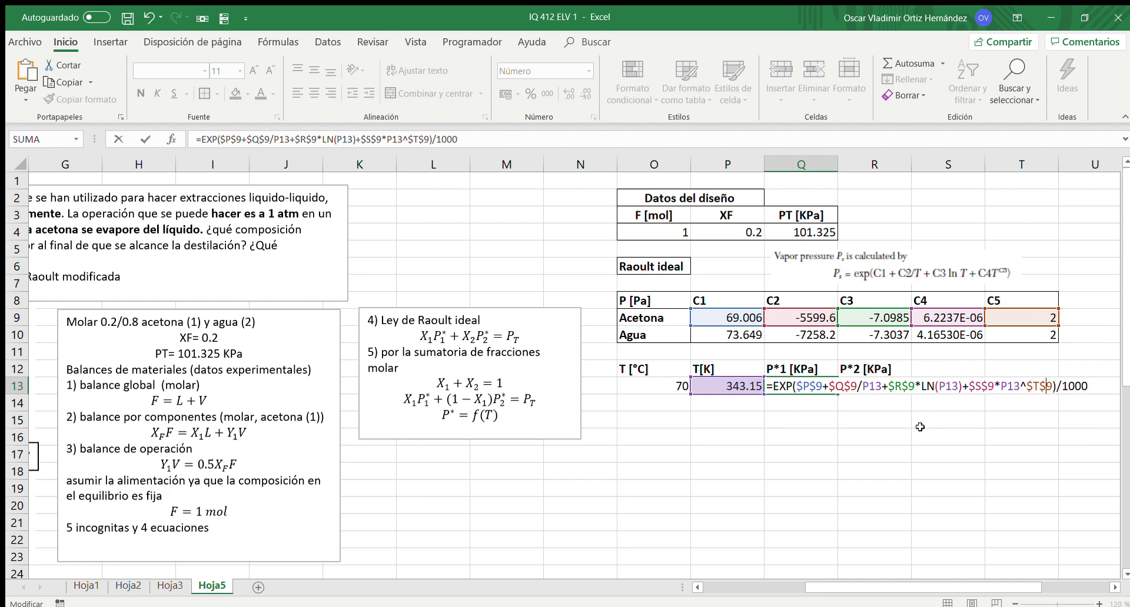
pyautogui.press('Return')
pyautogui.press('Up')
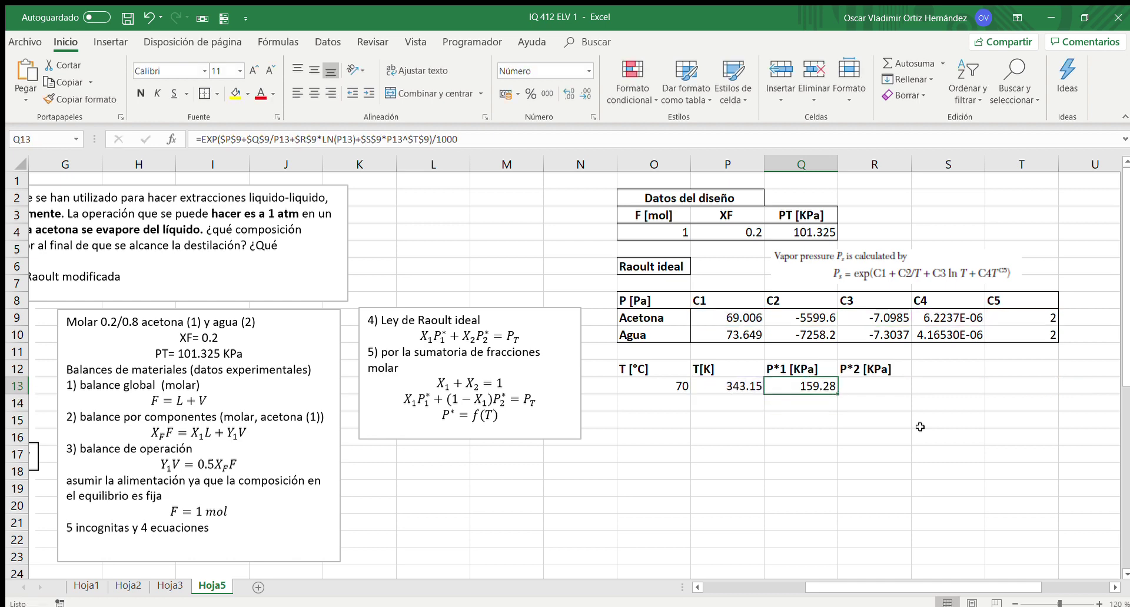
# - Try to calculate water's vapor pressure in R13 with =EXP(P10+Q10*P13+R10*LN(P13)+S10*P13^T10)/1000
pyautogui.press('Right')
pyautogui.write('=')
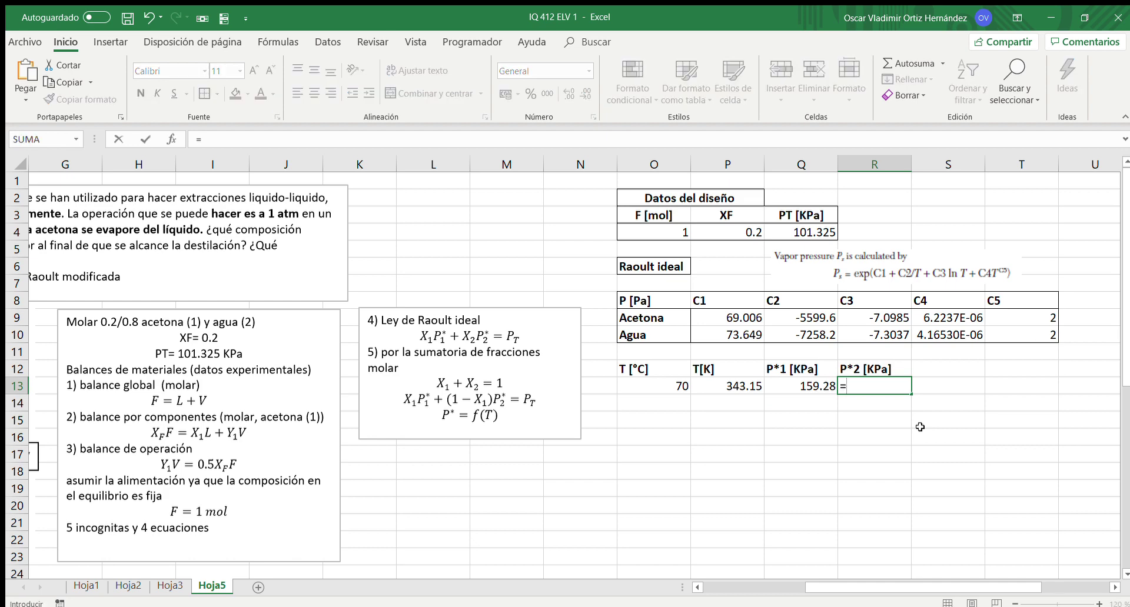
pyautogui.write('EXP(')
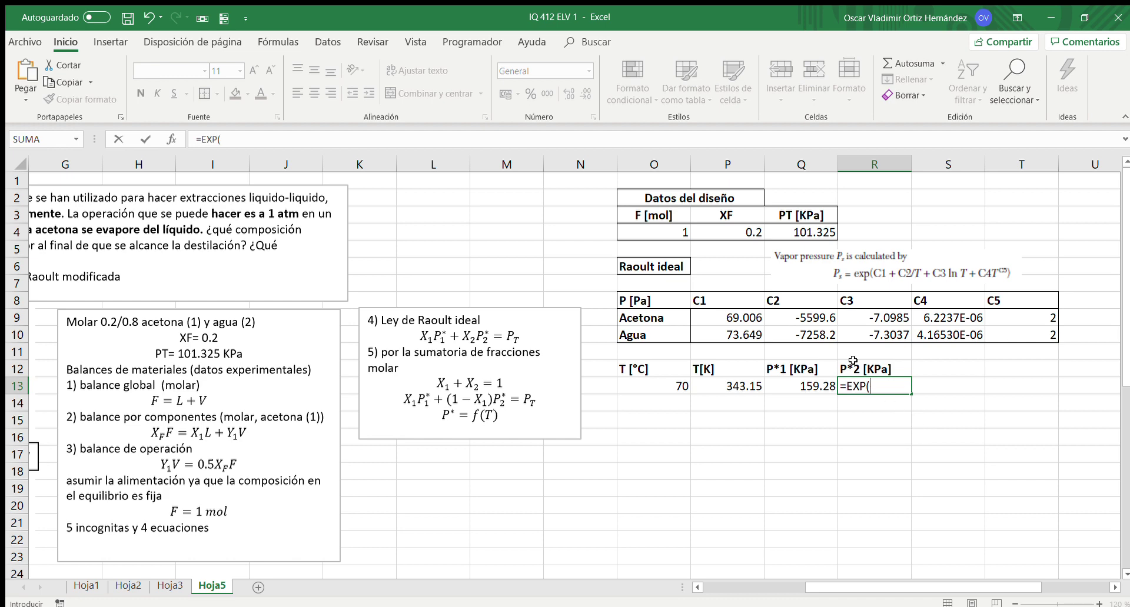
pyautogui.click(743, 334)
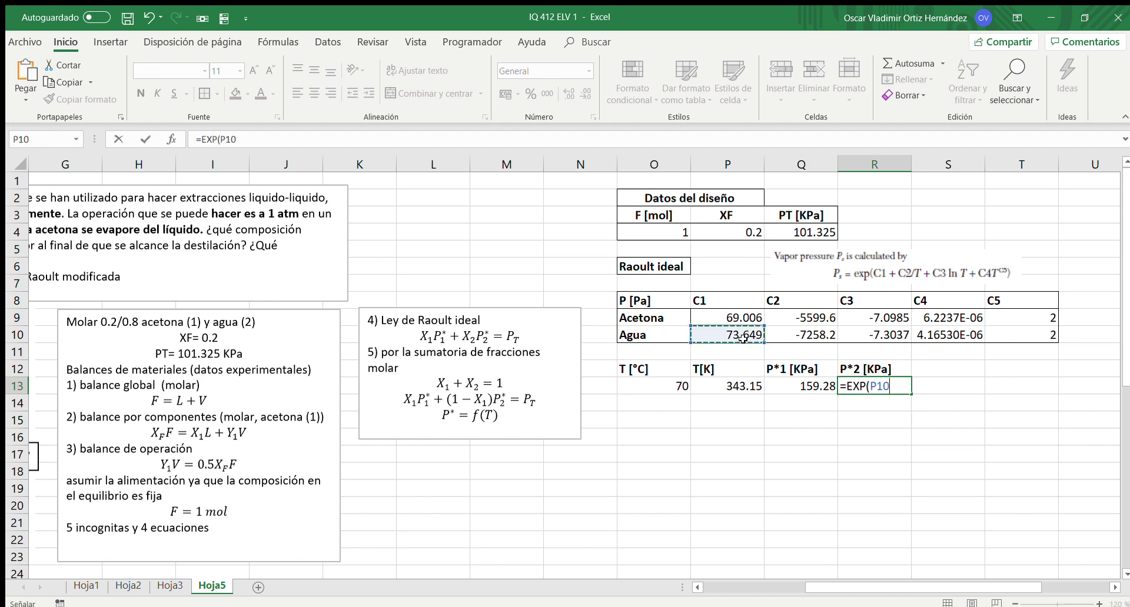
pyautogui.write('+')
pyautogui.click(805, 330)
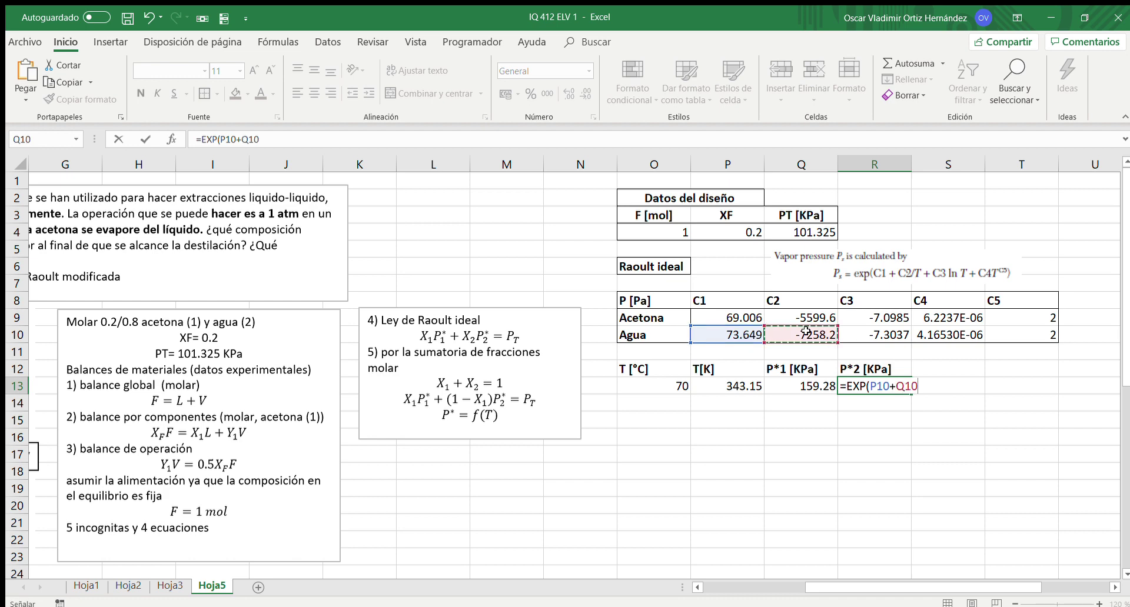
pyautogui.write('*')
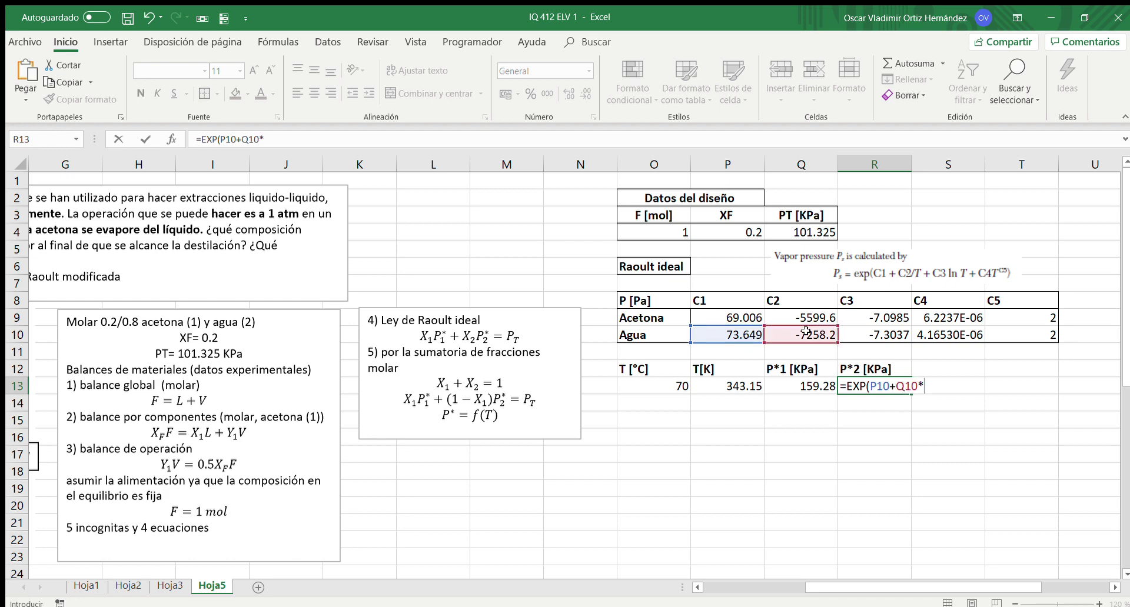
pyautogui.click(754, 386)
pyautogui.write('+')
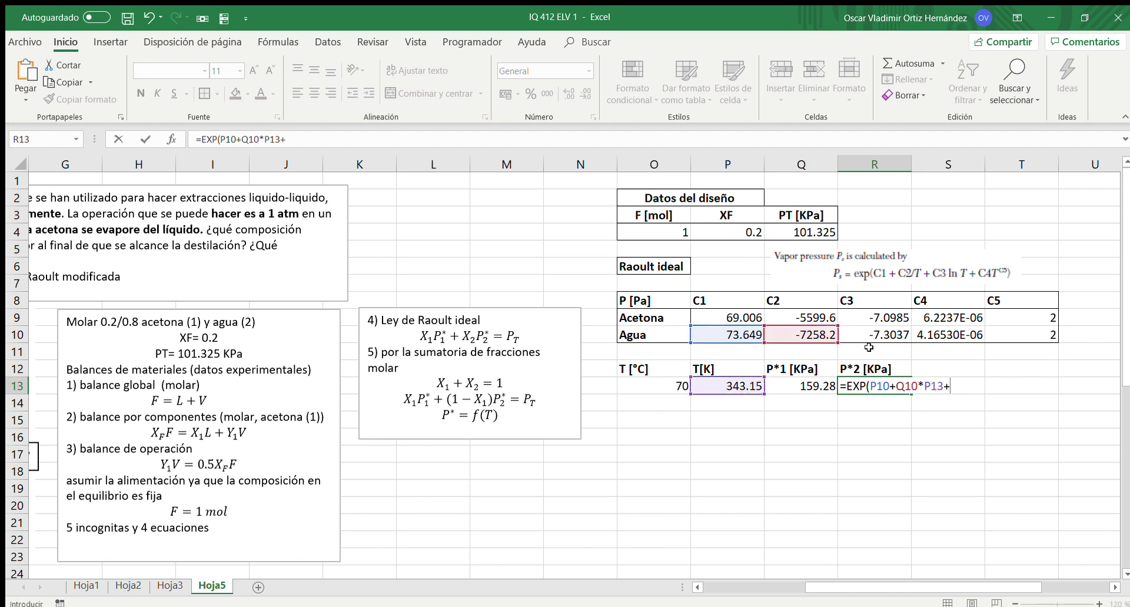
pyautogui.click(880, 334)
pyautogui.write('*')
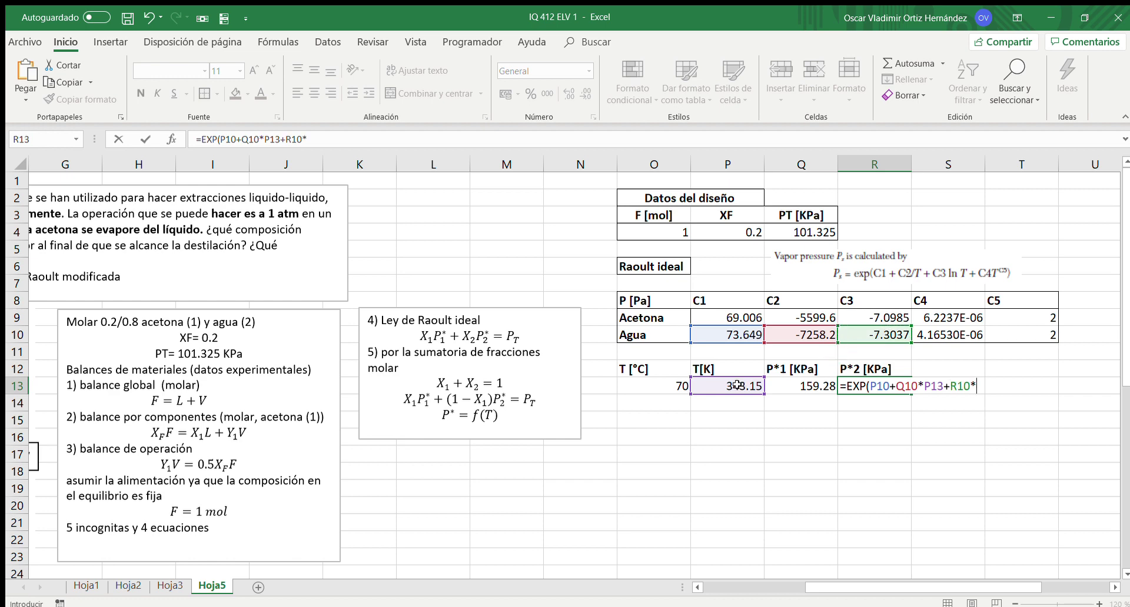
pyautogui.write('LN(')
pyautogui.click(721, 385)
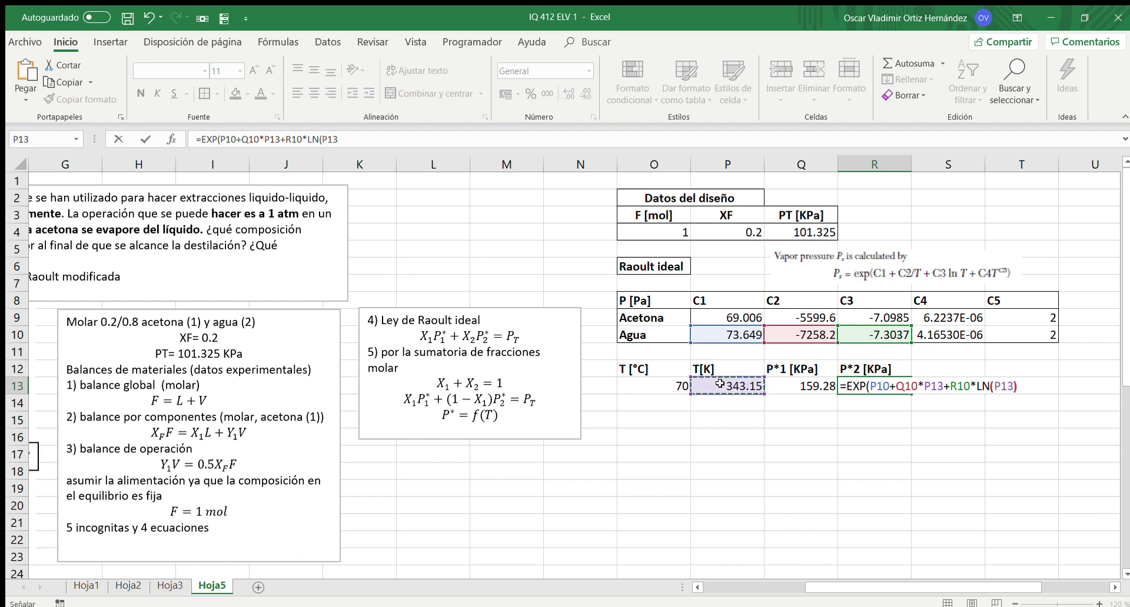
pyautogui.write(')')
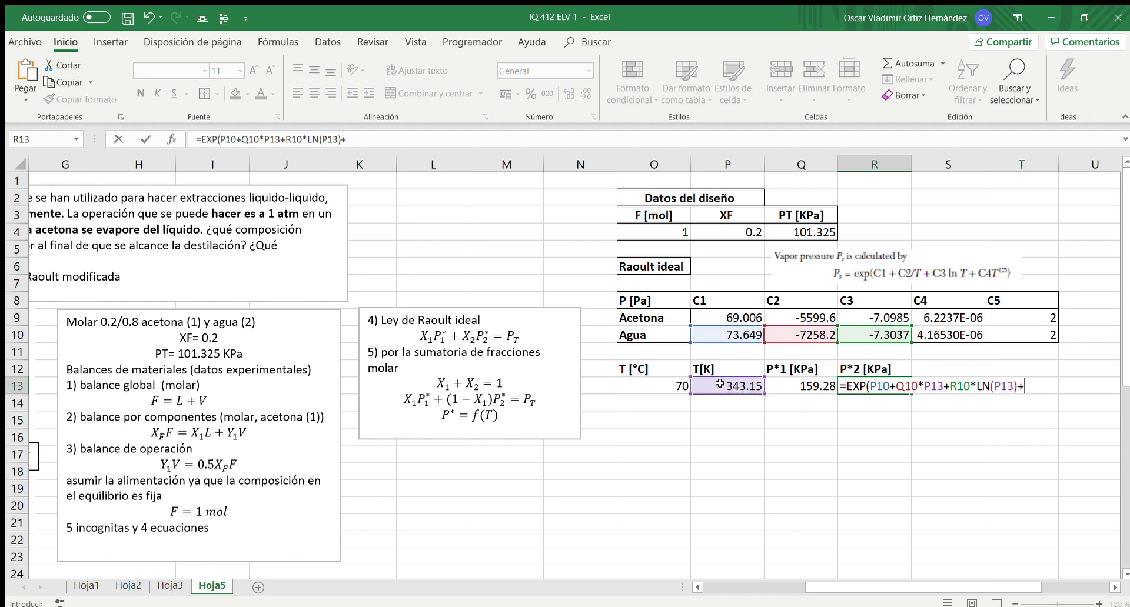
pyautogui.write('+')
pyautogui.click(948, 333)
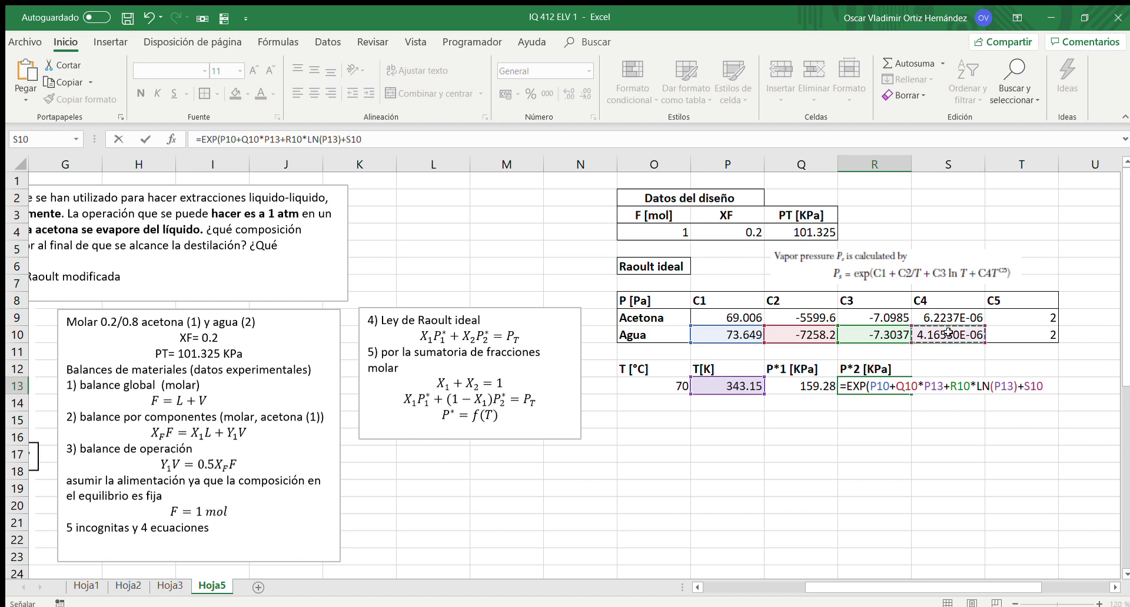
pyautogui.write('*')
pyautogui.click(745, 385)
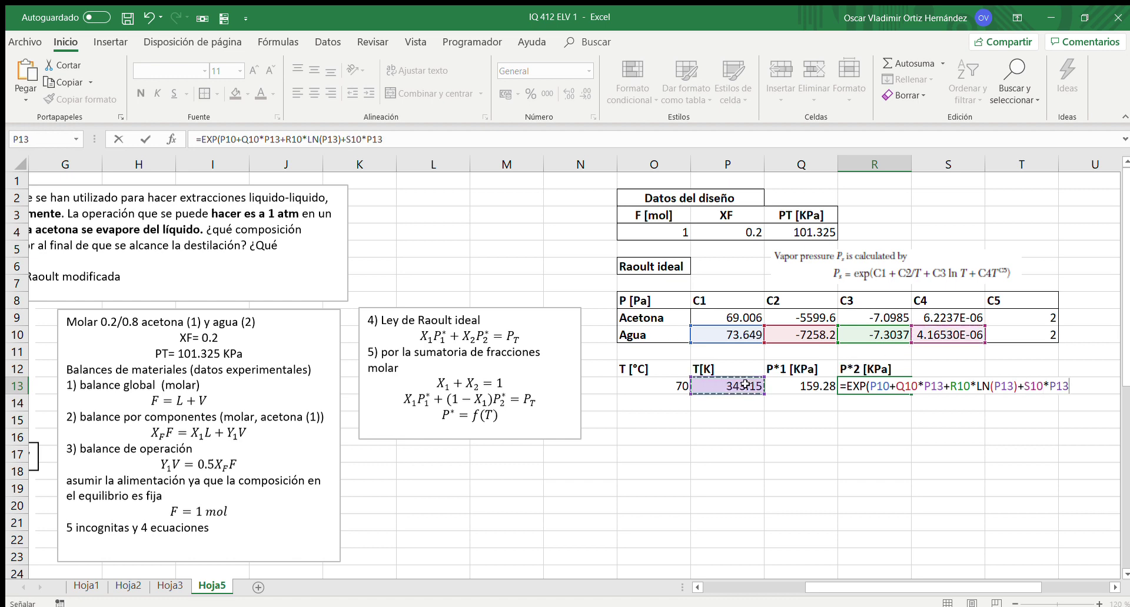
pyautogui.write('^')
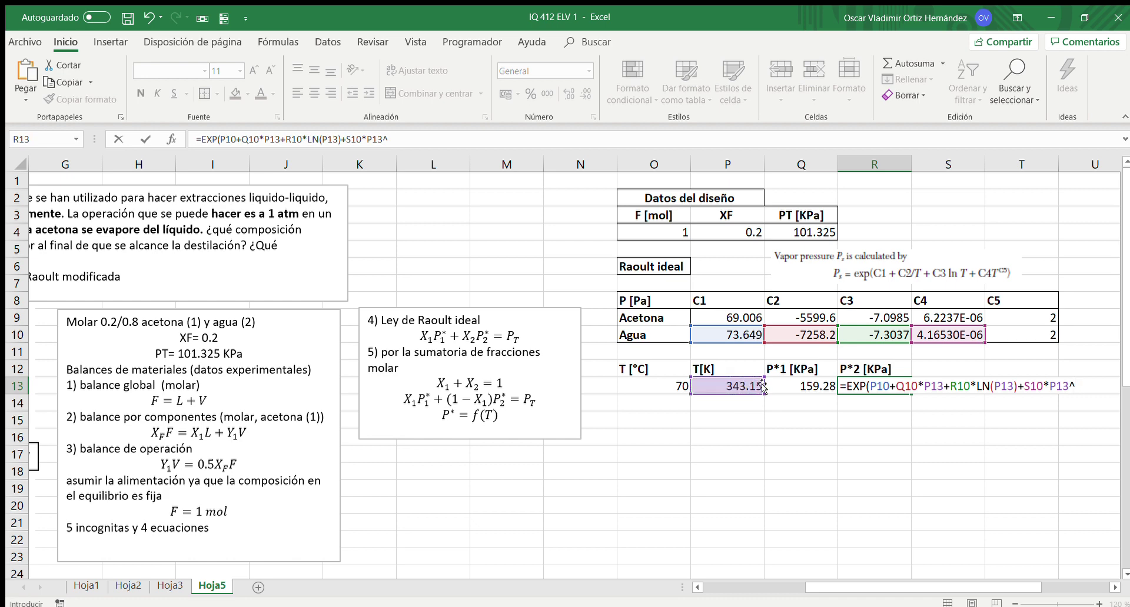
pyautogui.click(1011, 334)
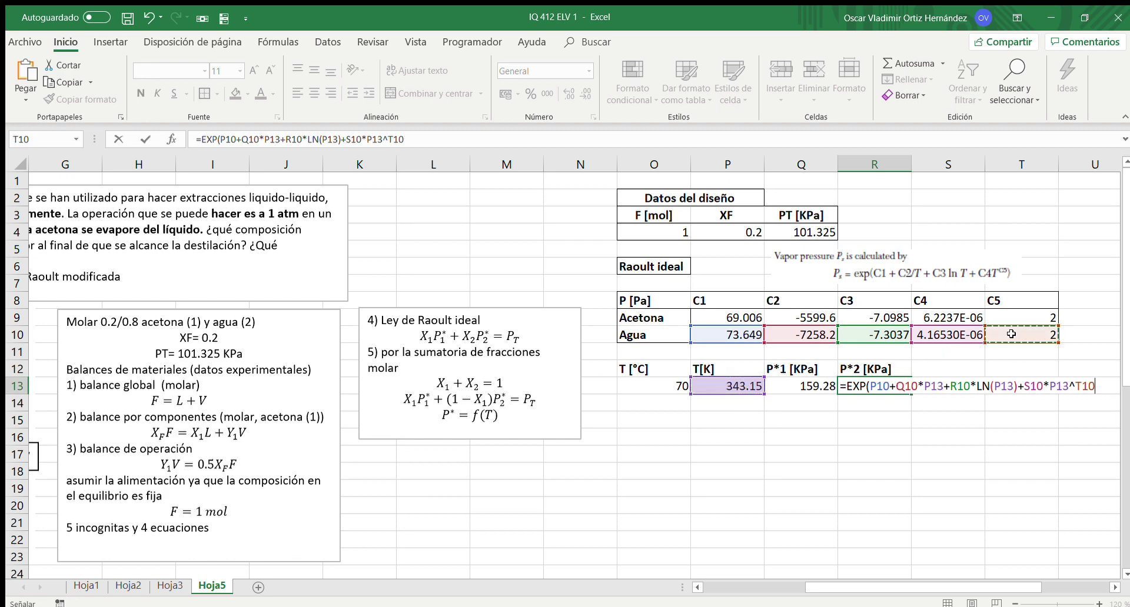
pyautogui.write(')/1')
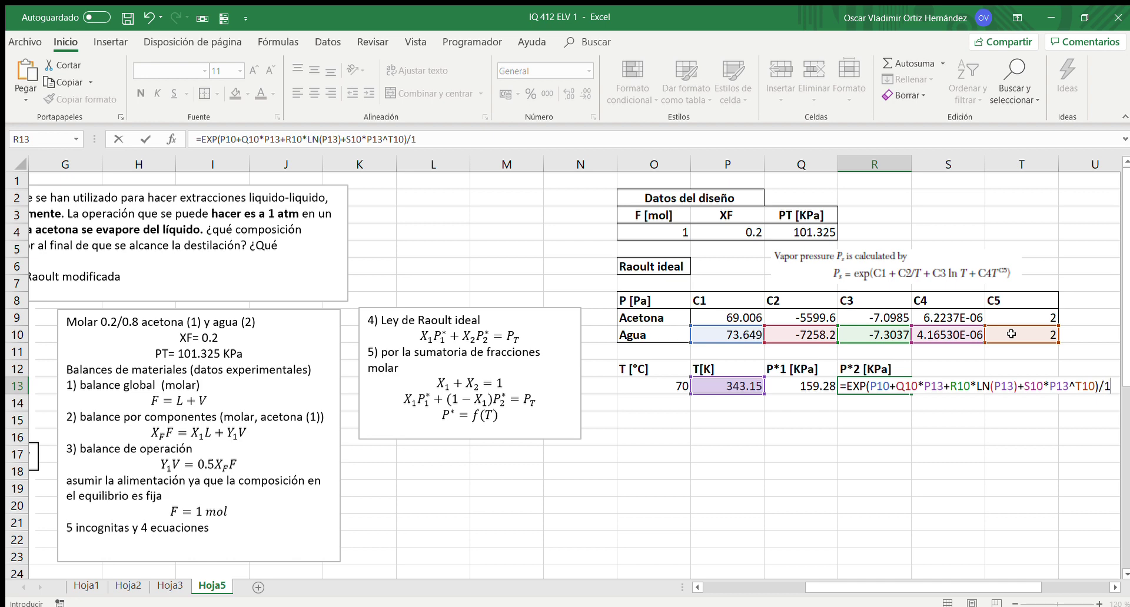
pyautogui.write('0000')
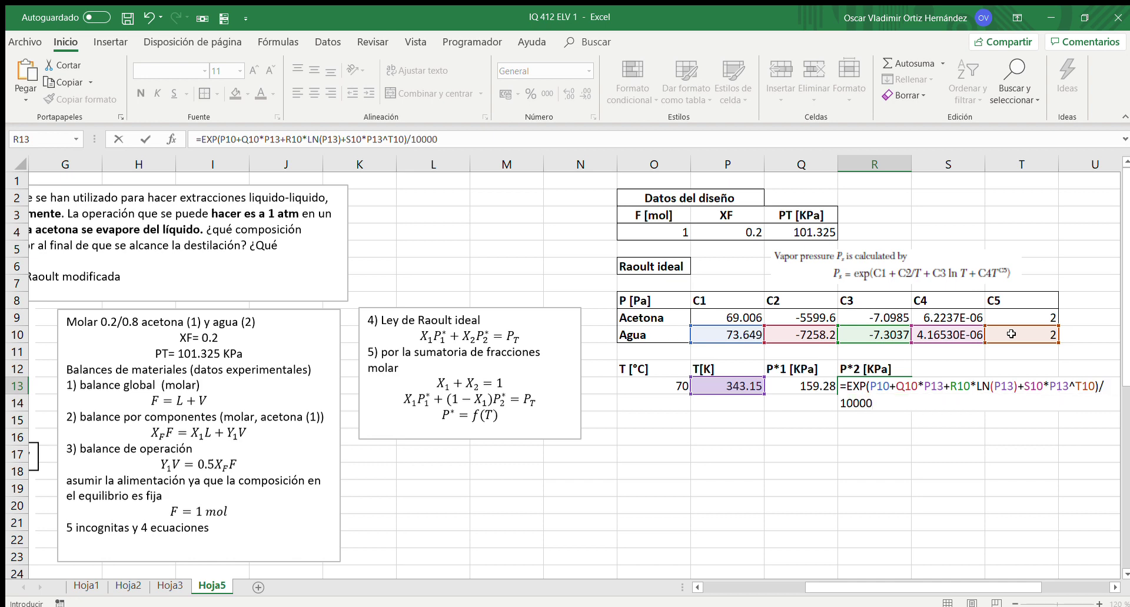
pyautogui.press('BackSpace')
pyautogui.press('Return')
pyautogui.press('Up')
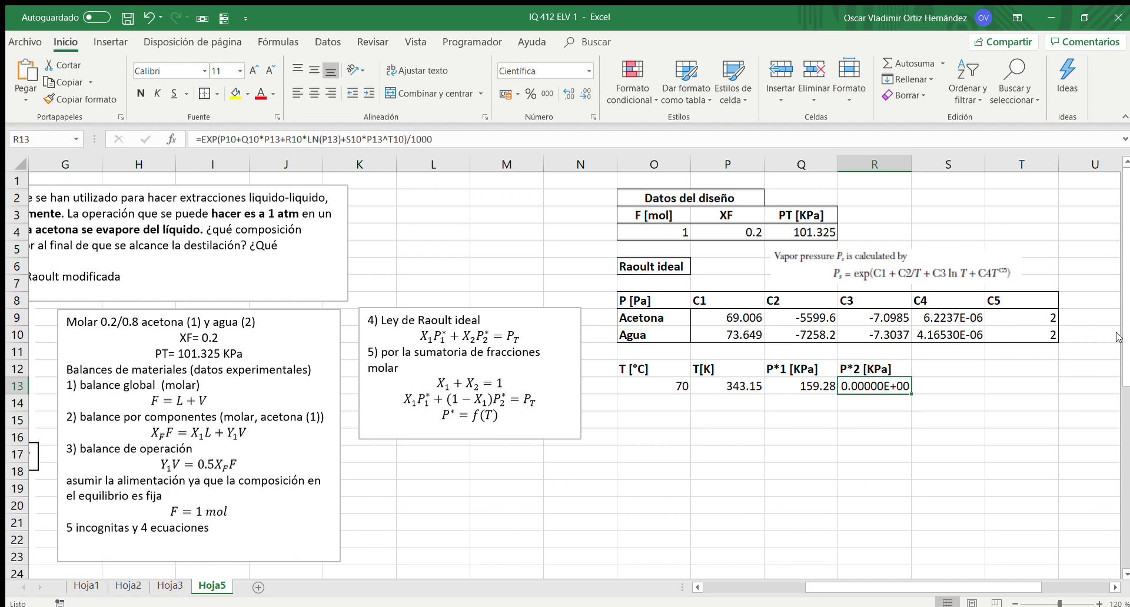
# - Format the water vapor pressure cell R13 as Número
pyautogui.doubleClick(903, 385)
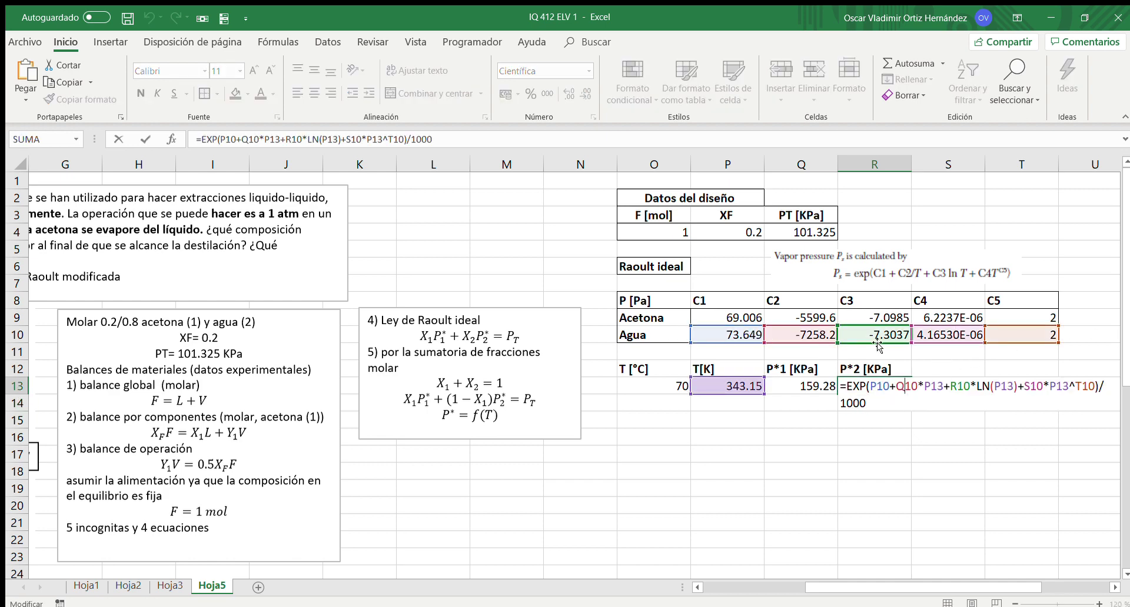
pyautogui.hotkey('ctrl', 'Return')
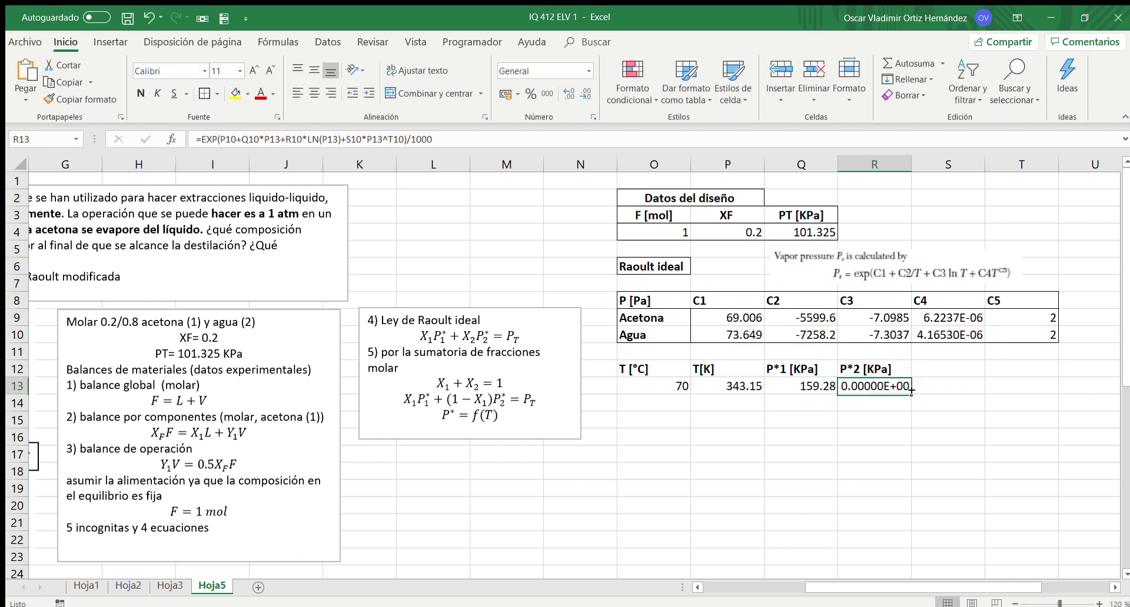
pyautogui.click(588, 71)
pyautogui.click(562, 113)
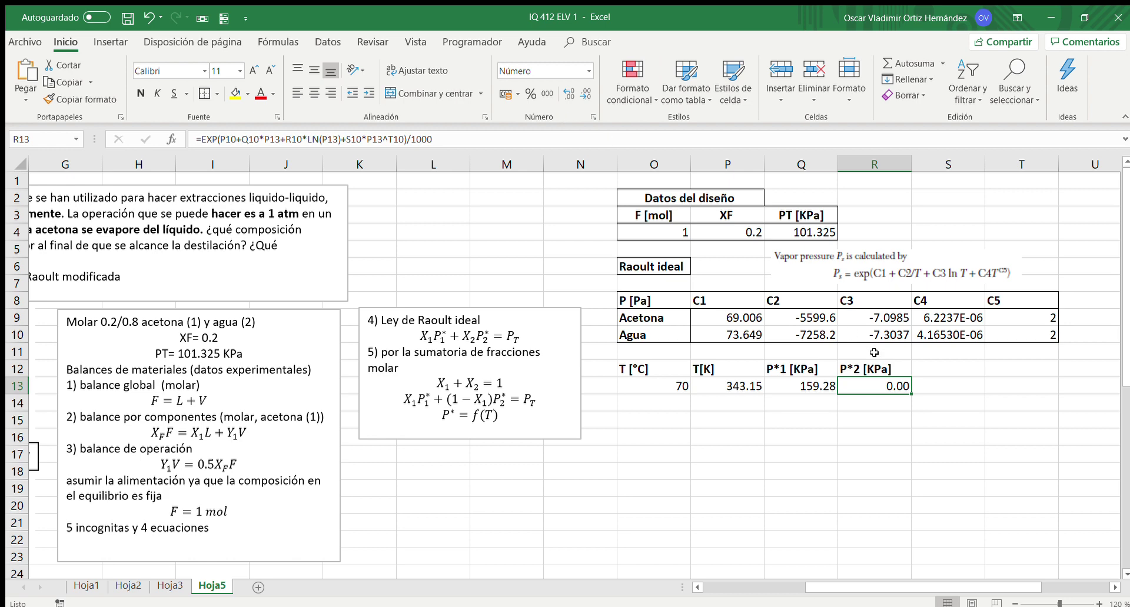
# - Try enclosing the exponential in R13 in an extra pair of parentheses, as =(EXP(P10+Q10*P13+R10*LN(P13)+S10*P13^T10))/1000
pyautogui.doubleClick(872, 386)
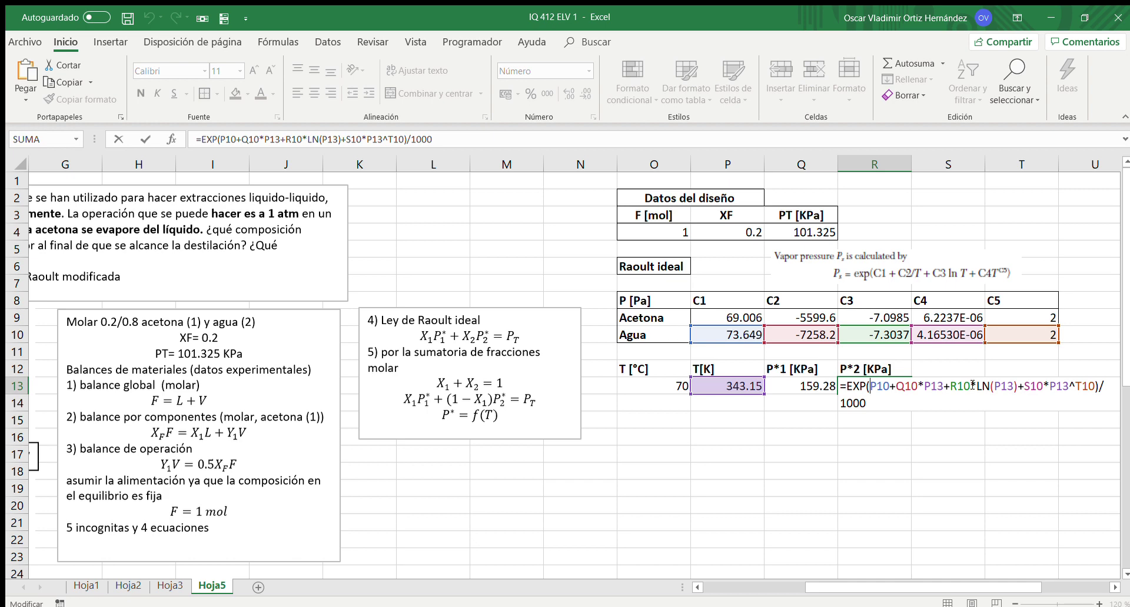
pyautogui.click(1098, 386)
pyautogui.write(')')
pyautogui.click(844, 384)
pyautogui.write('(')
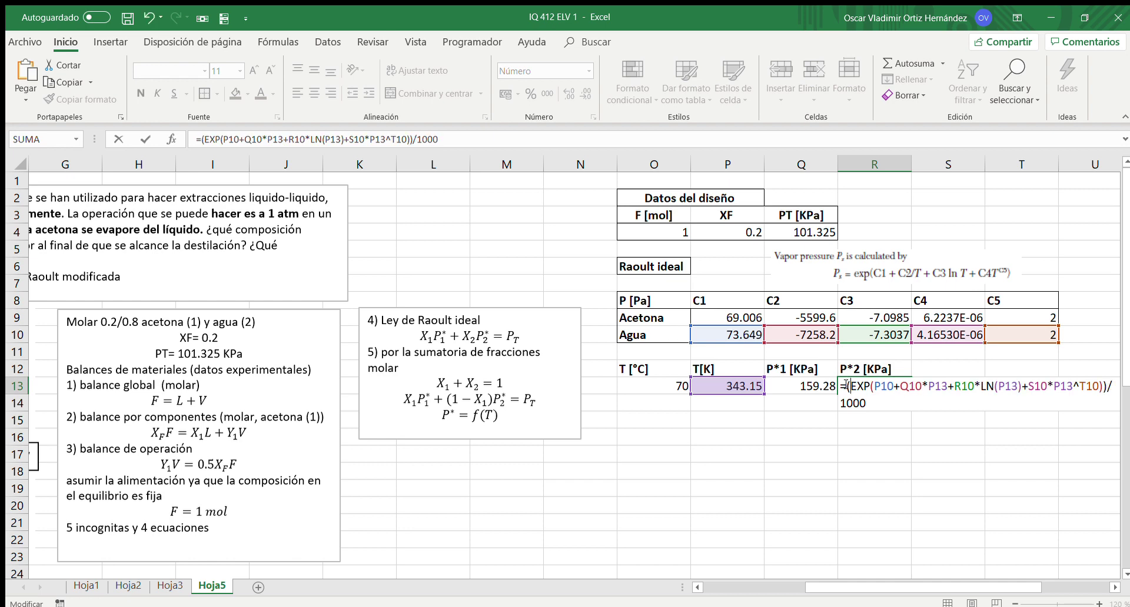
pyautogui.hotkey('ctrl', 'Return')
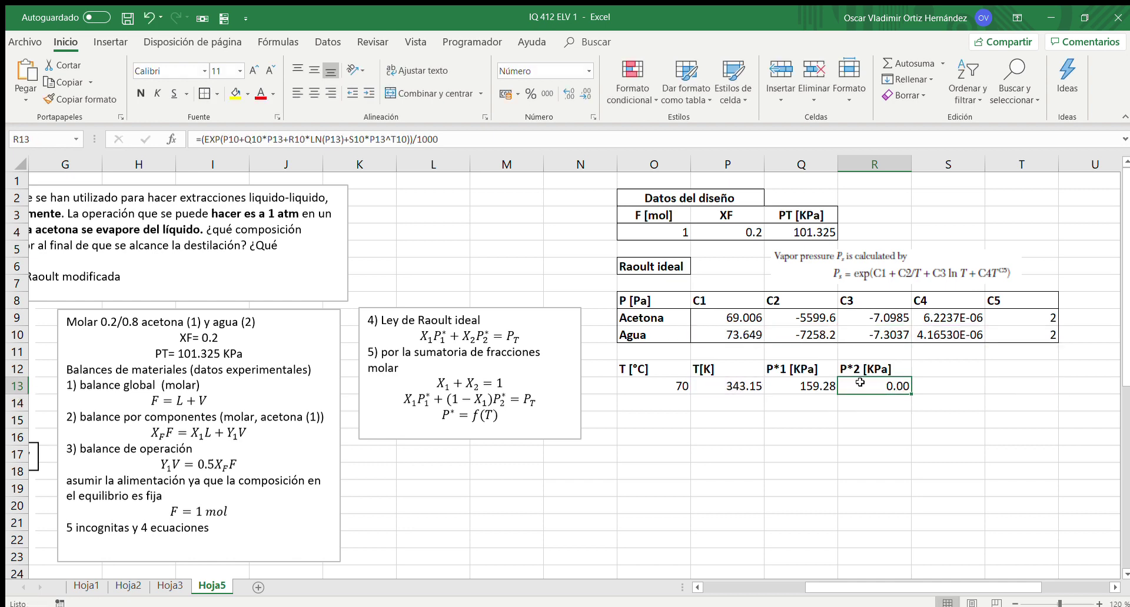
# - Recheck the formula in R13 and delete it from the cell
pyautogui.doubleClick(862, 386)
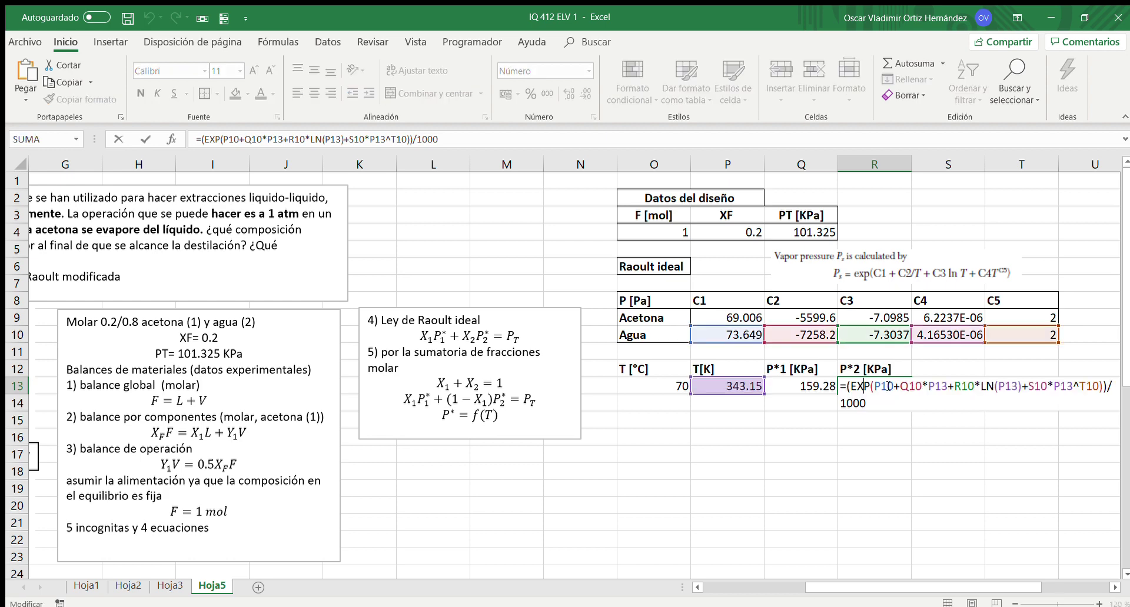
pyautogui.press('Return')
pyautogui.click(887, 385)
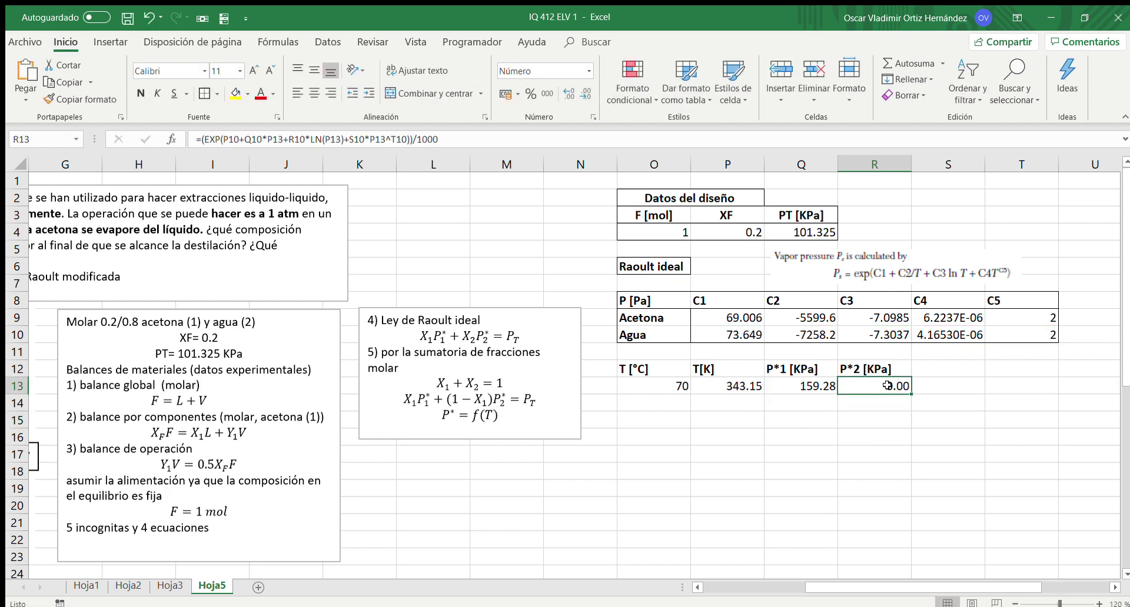
pyautogui.press('Delete')
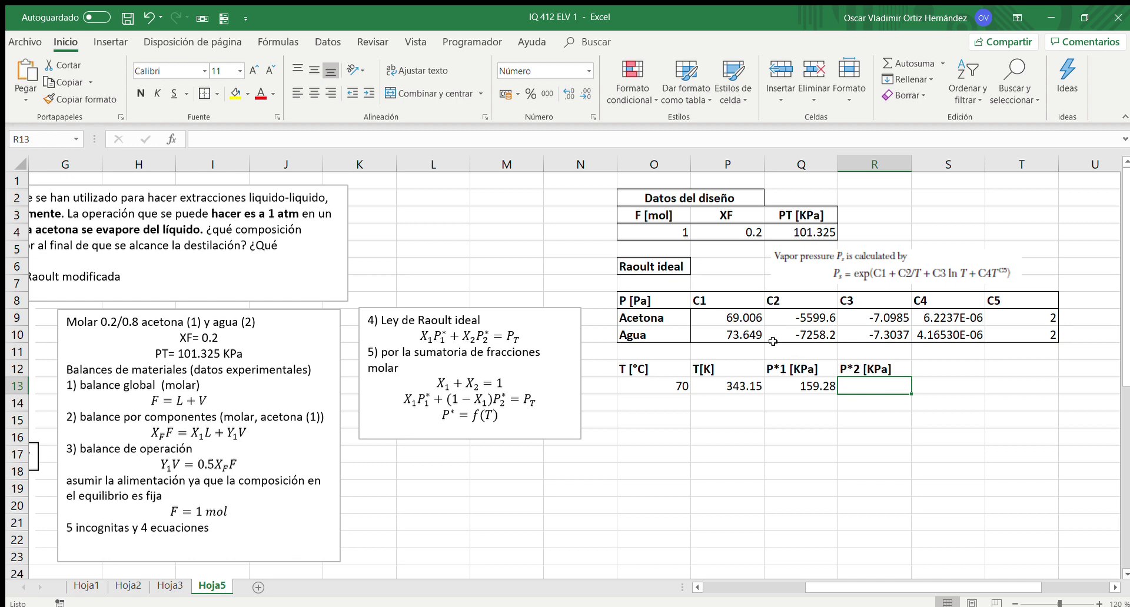
# - Format the water coefficients in P10:T10 as Número and show the C5 value in T10 without decimals
pyautogui.moveTo(745, 334); pyautogui.dragTo(1011, 330)
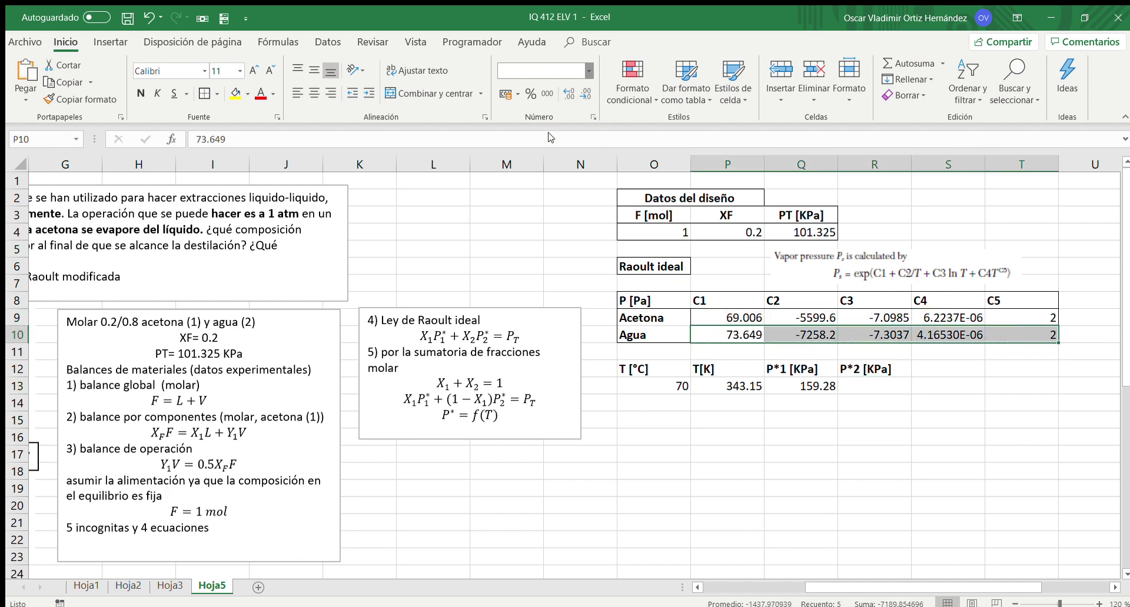
pyautogui.click(585, 94)
pyautogui.click(967, 416)
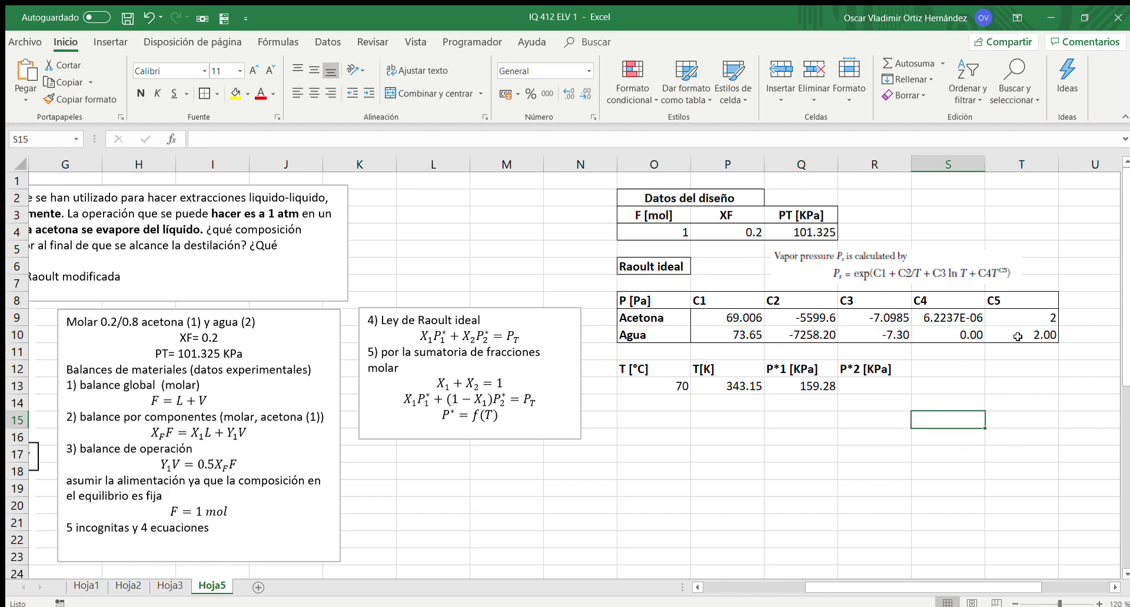
pyautogui.click(1018, 337)
pyautogui.doubleClick(585, 95)
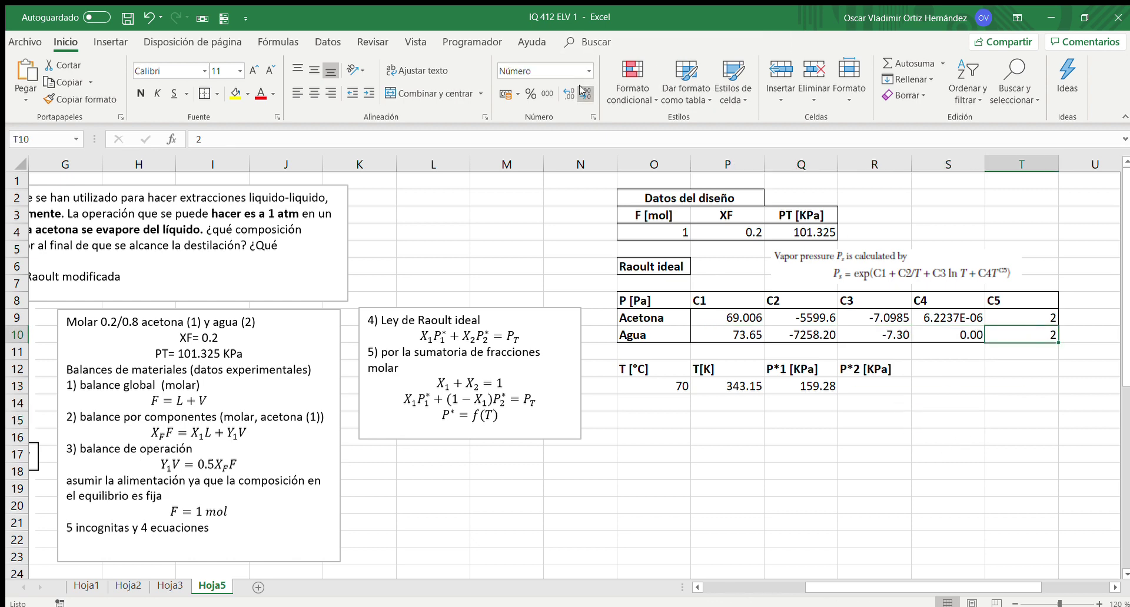
# - Format water's C4 coefficient in S10 as Científica with four decimals
pyautogui.click(949, 335)
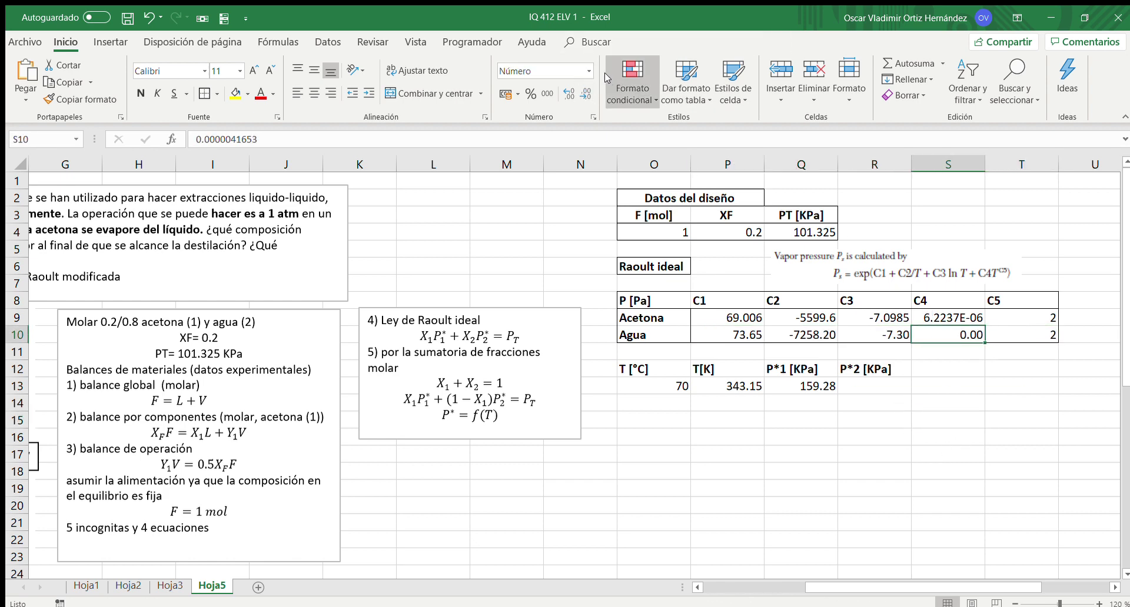
pyautogui.click(565, 92)
pyautogui.click(565, 93)
pyautogui.click(564, 93)
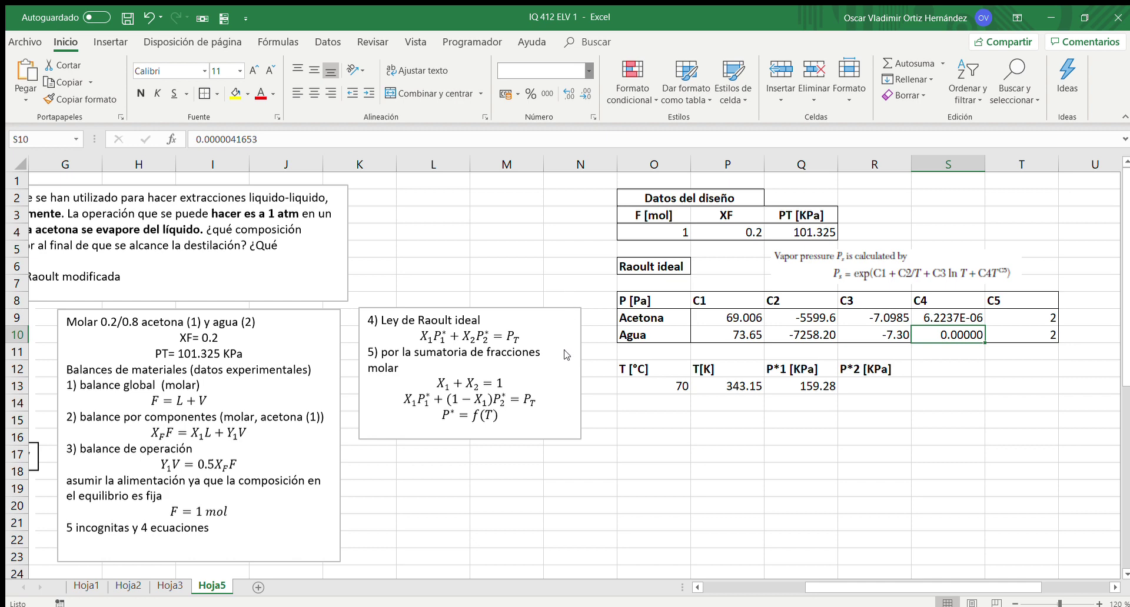
pyautogui.hotkey('ctrl', 'shift', '^')
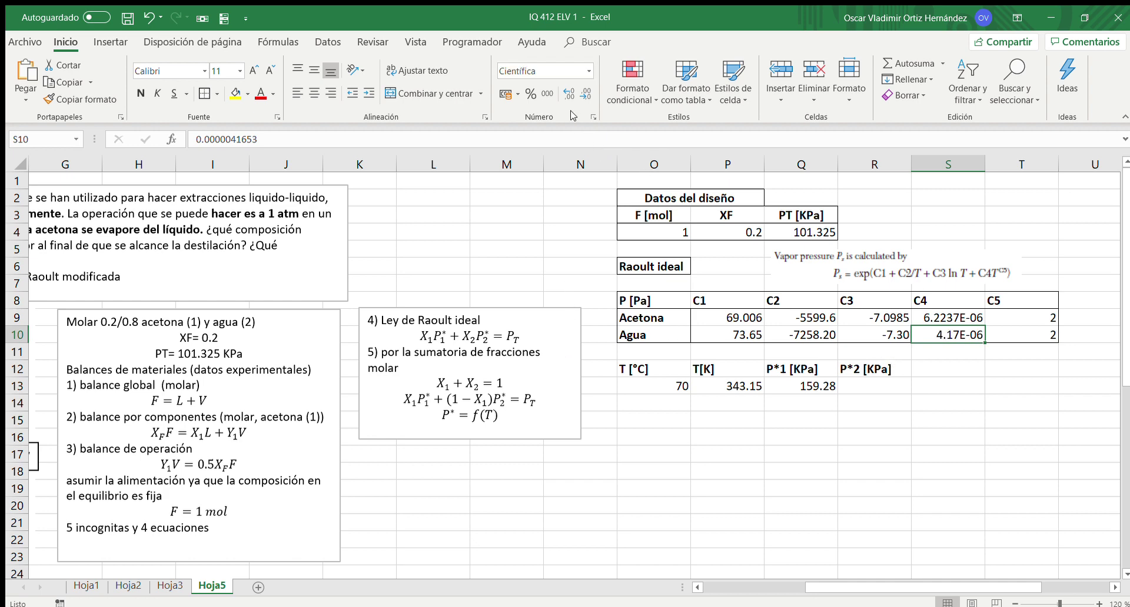
pyautogui.click(565, 94)
pyautogui.click(565, 94)
# - Adjust the displayed decimals of water's other coefficients: four in R10, one in Q10 and three in P10
pyautogui.click(878, 387)
pyautogui.click(890, 337)
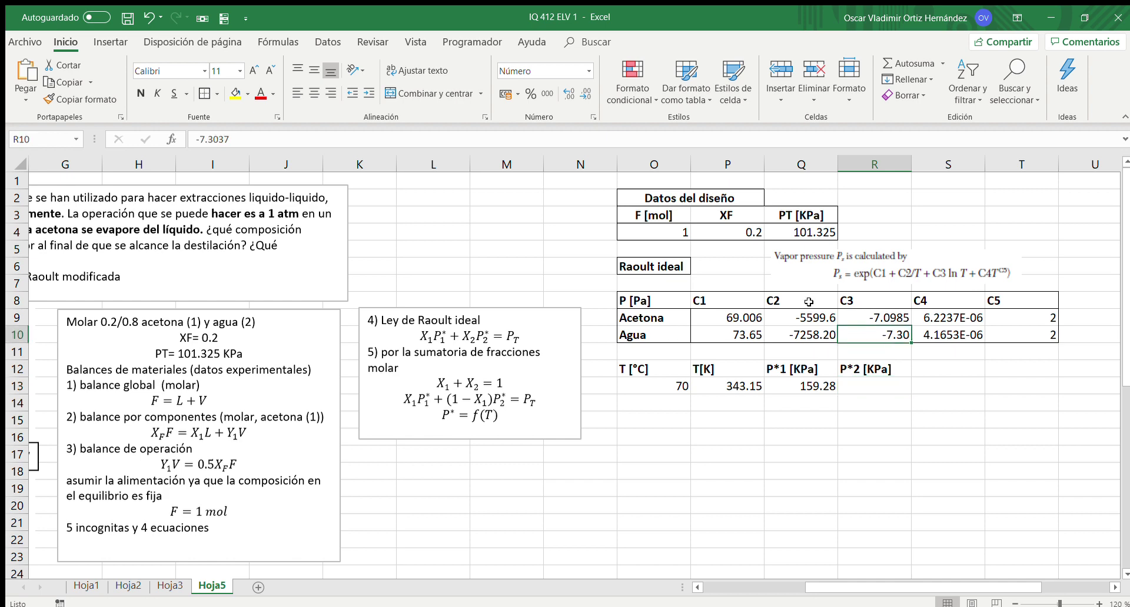
pyautogui.click(565, 94)
pyautogui.click(565, 94)
pyautogui.click(776, 332)
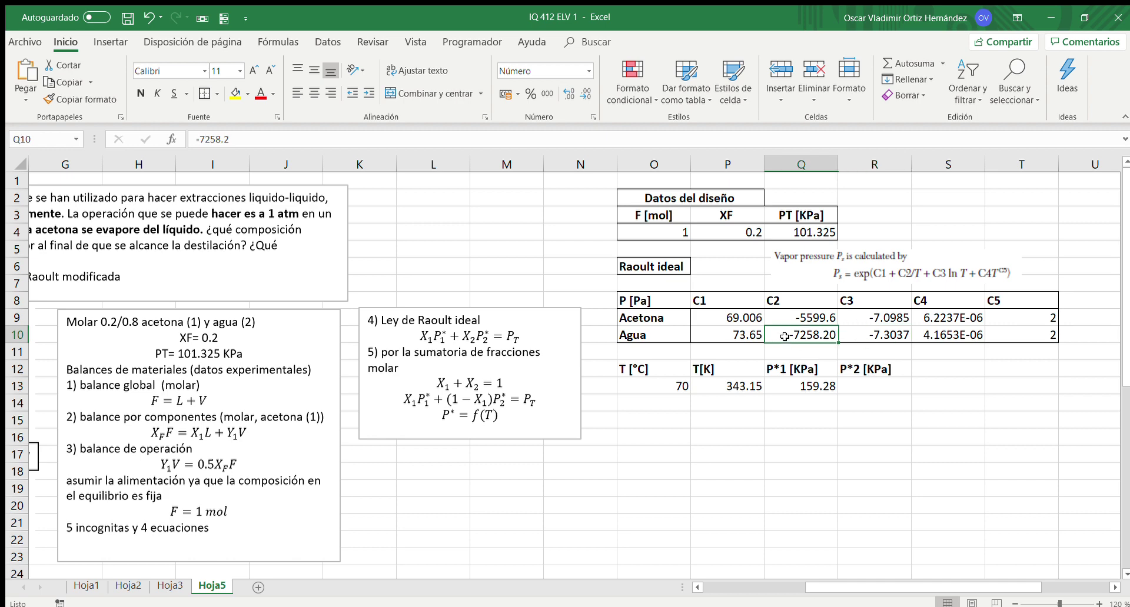
pyautogui.click(582, 94)
pyautogui.click(737, 336)
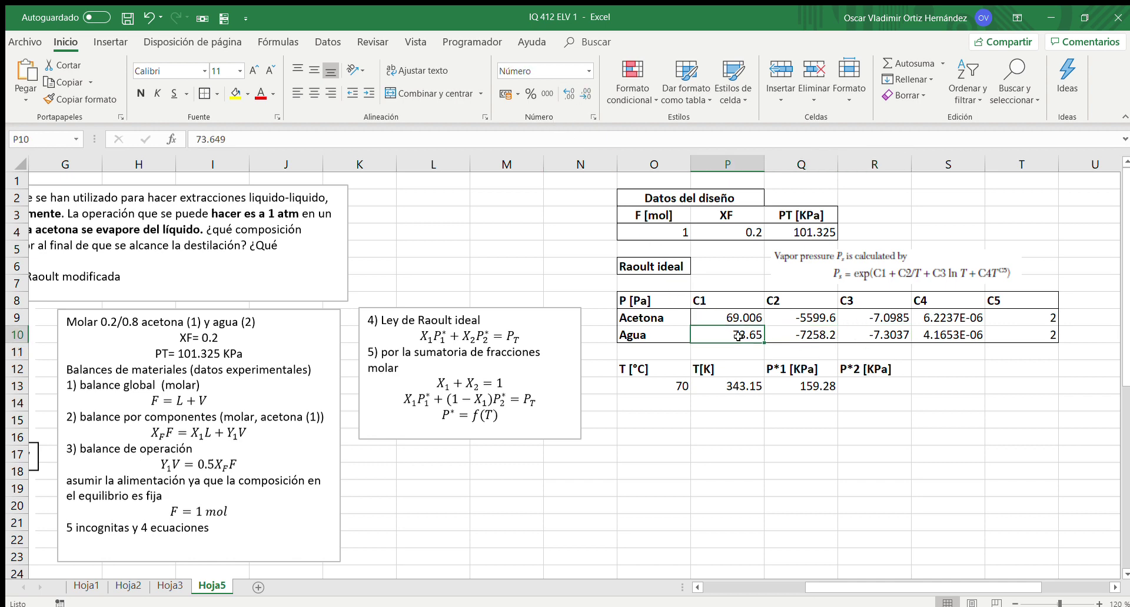
pyautogui.click(562, 95)
# - Begin water's vapor pressure formula in R13 as =EXP(P10+Q10/P13, dividing C2 by the Kelvin temperature
pyautogui.click(866, 387)
pyautogui.write('=')
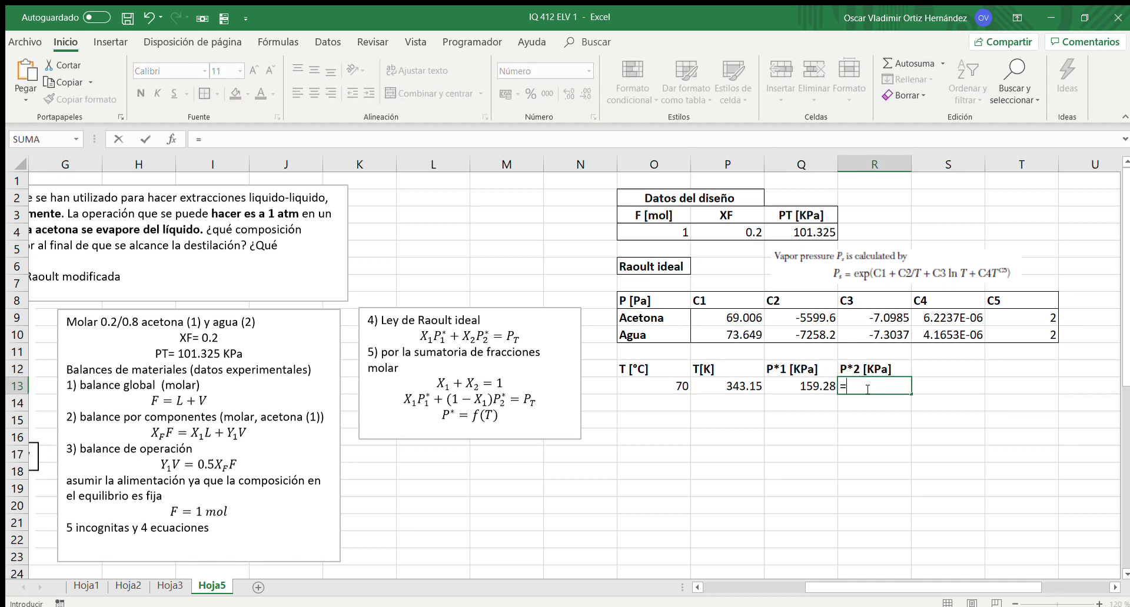
pyautogui.write('EXP(')
pyautogui.click(751, 332)
pyautogui.write('+')
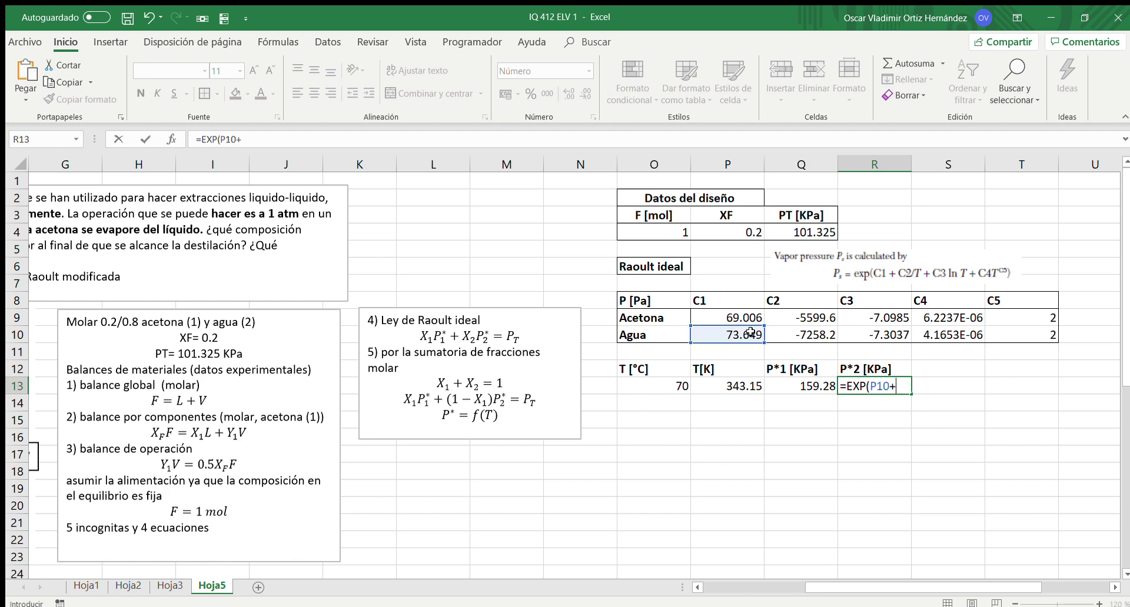
pyautogui.click(783, 333)
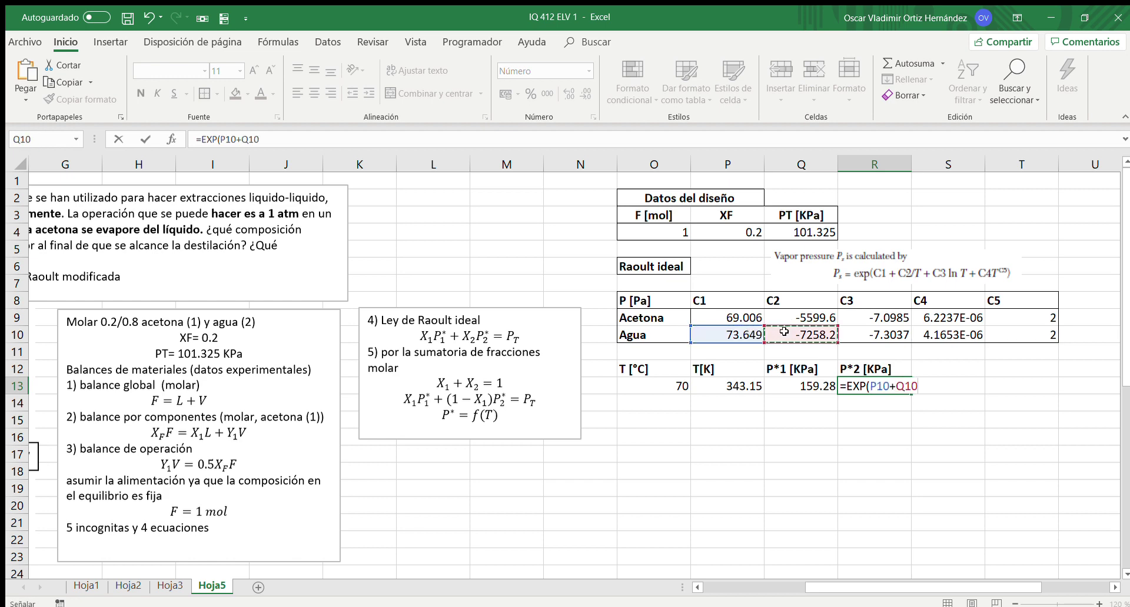
pyautogui.write('*')
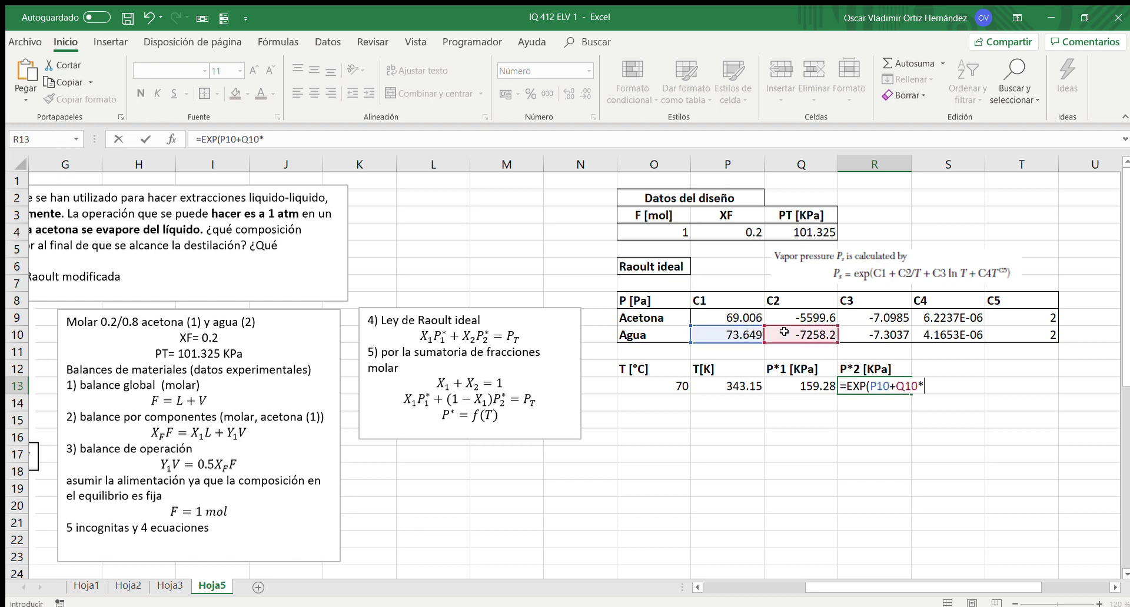
pyautogui.click(736, 385)
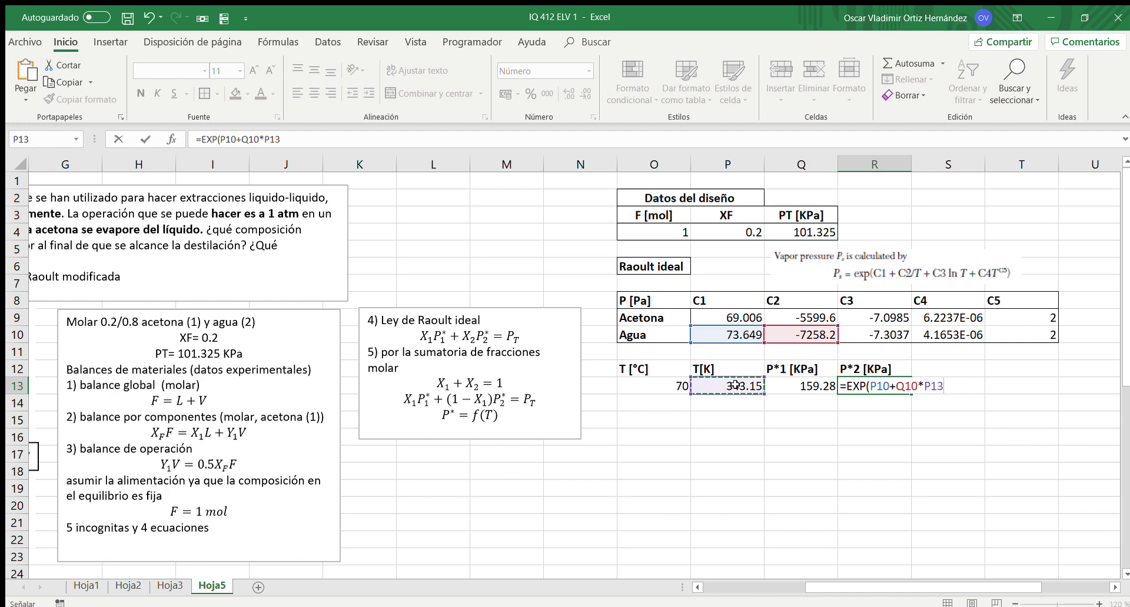
pyautogui.press('BackSpace')
pyautogui.press('BackSpace')
pyautogui.press('BackSpace')
pyautogui.press('BackSpace')
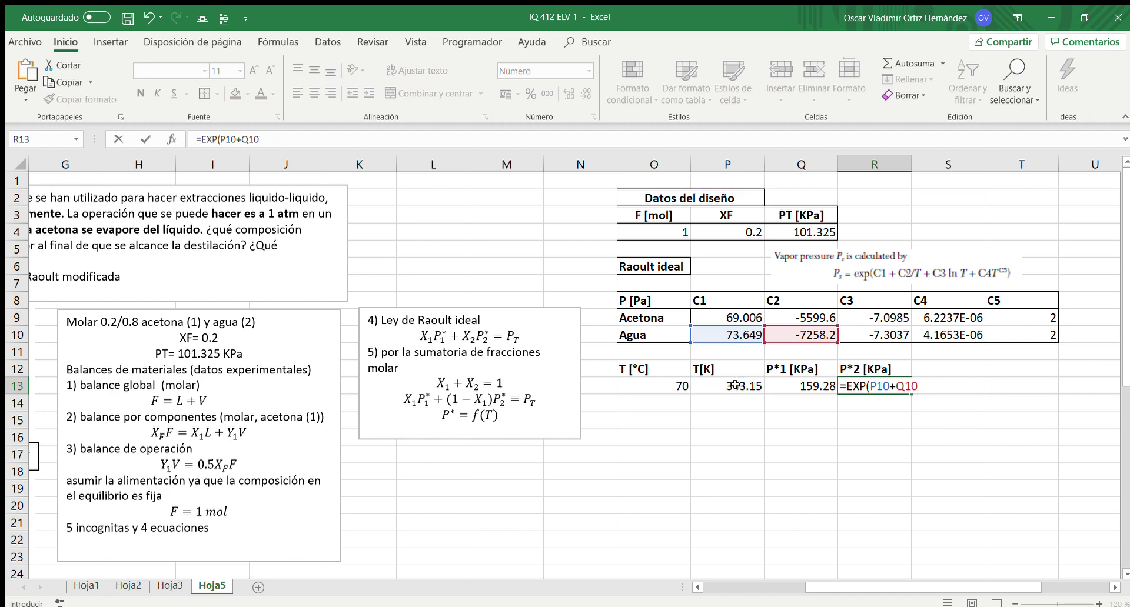
pyautogui.write('/')
pyautogui.click(736, 386)
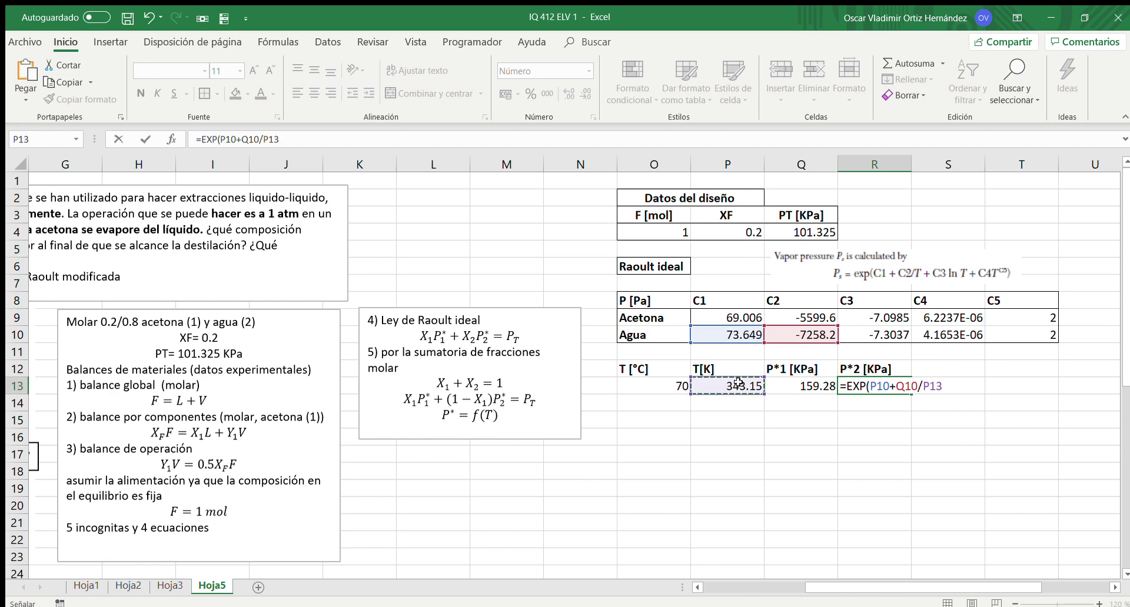
# - Complete the formula in R13 with the remaining terms and KPa conversion: +R10*LN(P13)+S10*P13^T10)/1000
pyautogui.write('+')
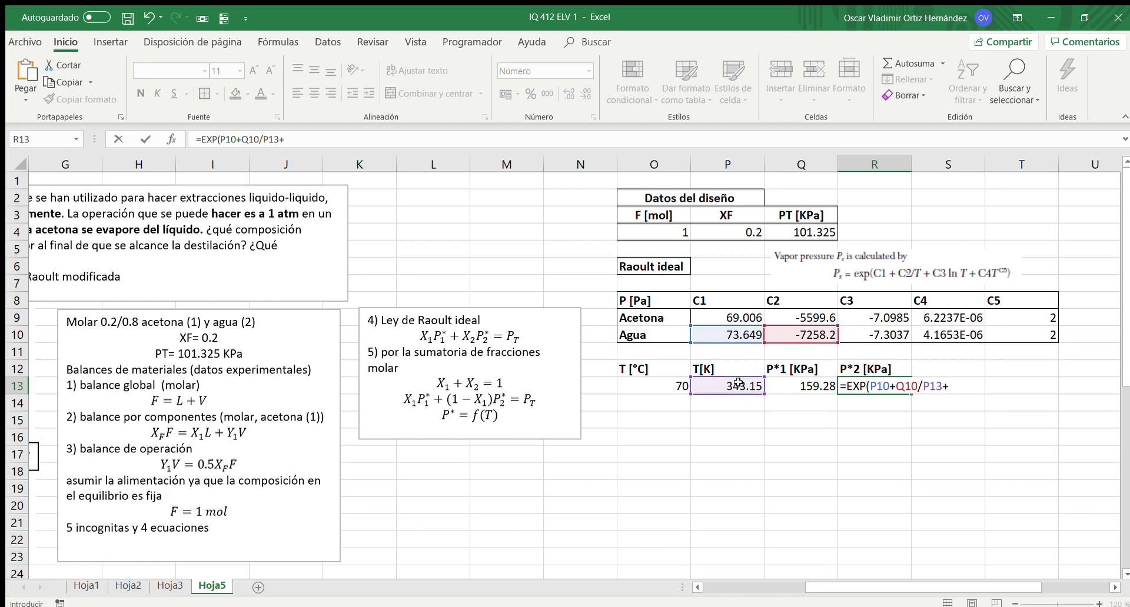
pyautogui.click(885, 336)
pyautogui.write('*')
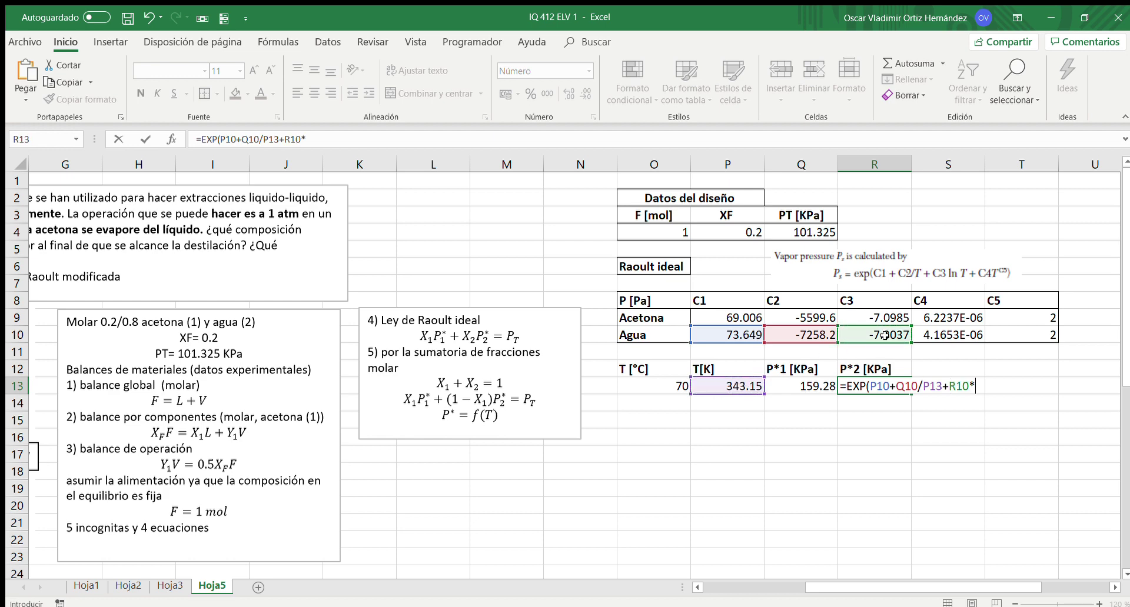
pyautogui.write('LN(')
pyautogui.click(730, 385)
pyautogui.write(')+')
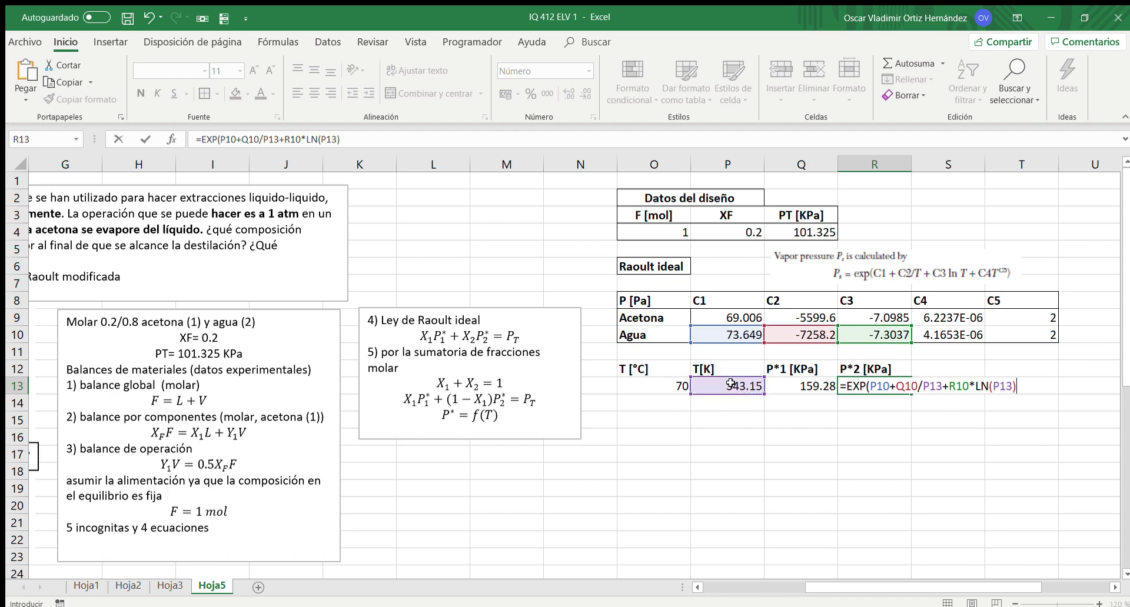
pyautogui.click(961, 335)
pyautogui.write('*')
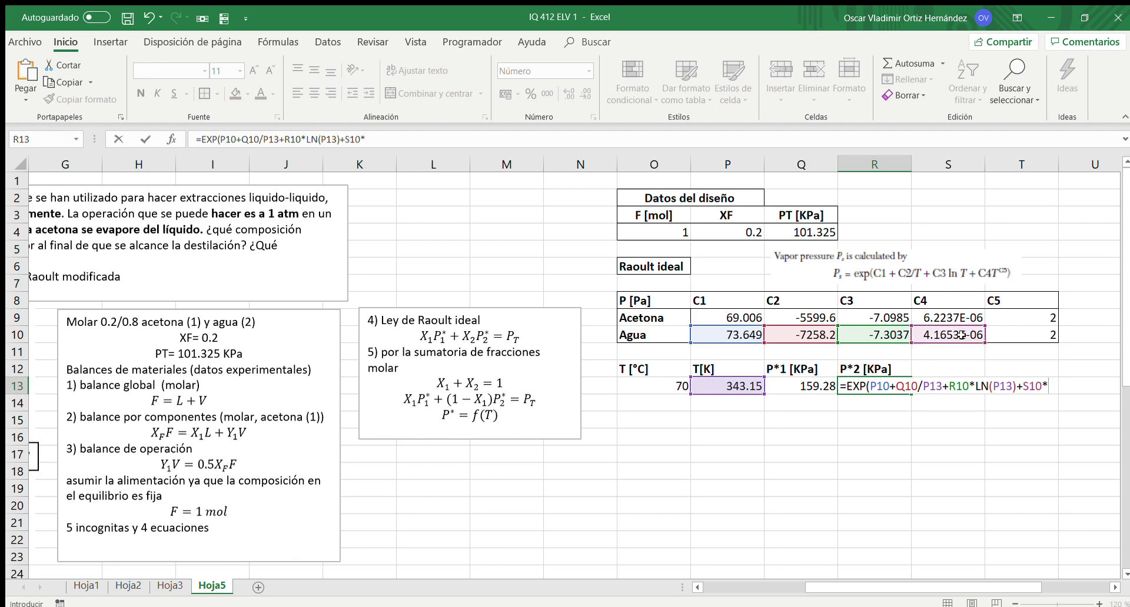
pyautogui.click(737, 383)
pyautogui.write('^')
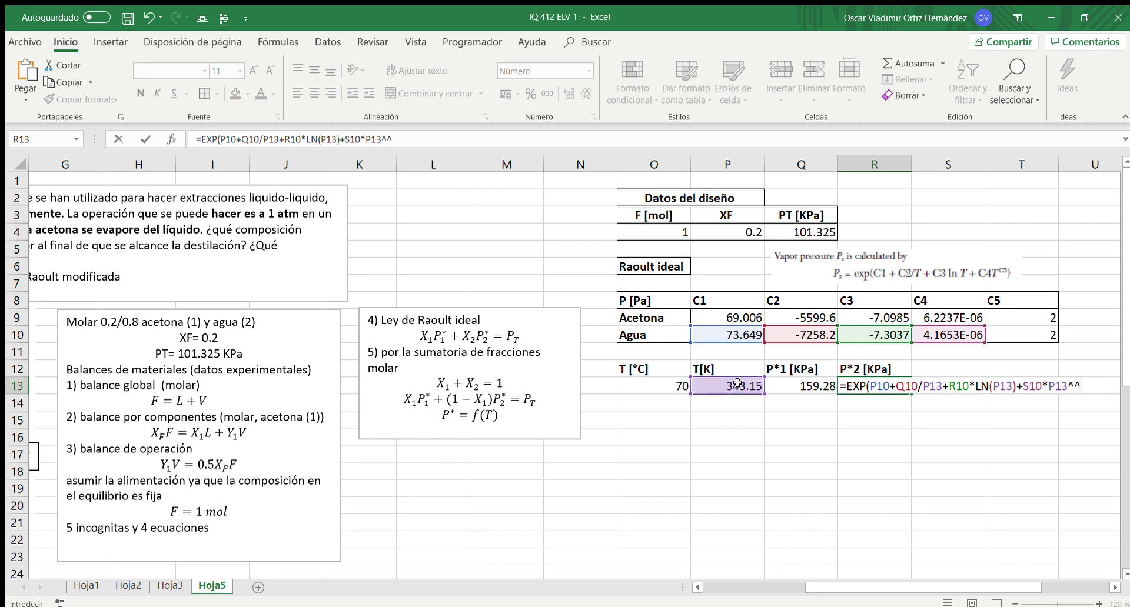
pyautogui.click(1018, 334)
pyautogui.write(')/')
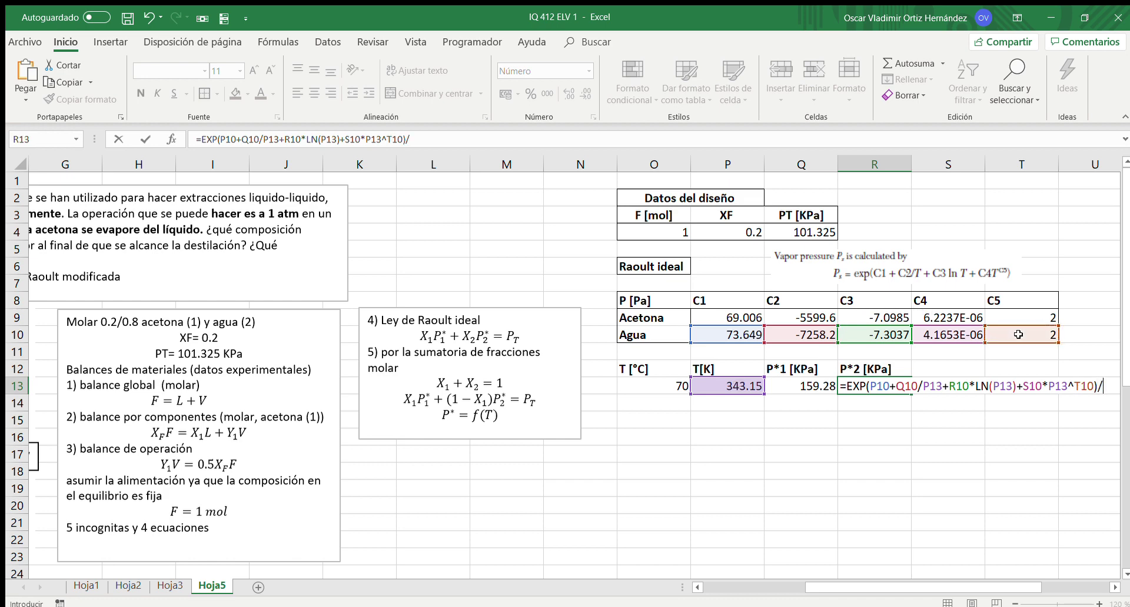
pyautogui.write('1000')
pyautogui.press('Return')
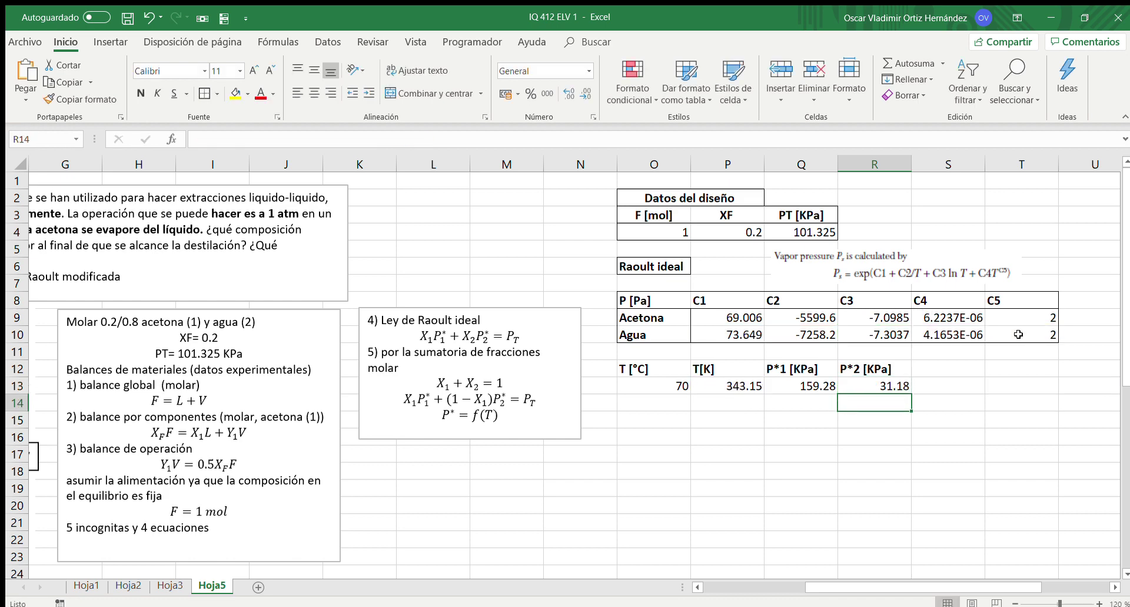
pyautogui.press('Up')
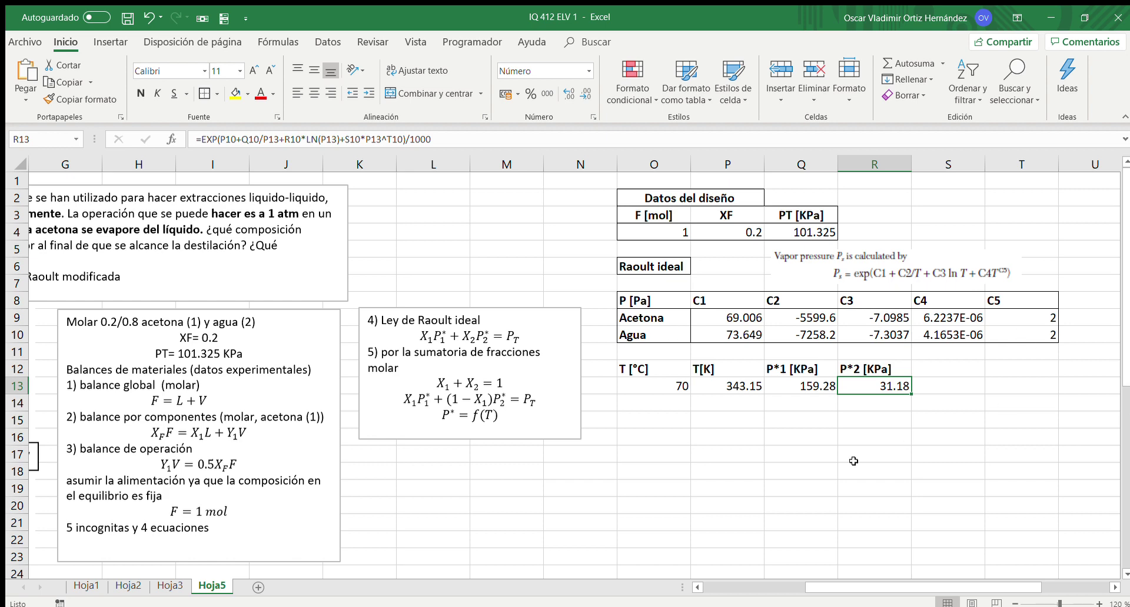
# - Add the bold header X1 in S12, beside the P*2 [KPa] header
pyautogui.click(939, 386)
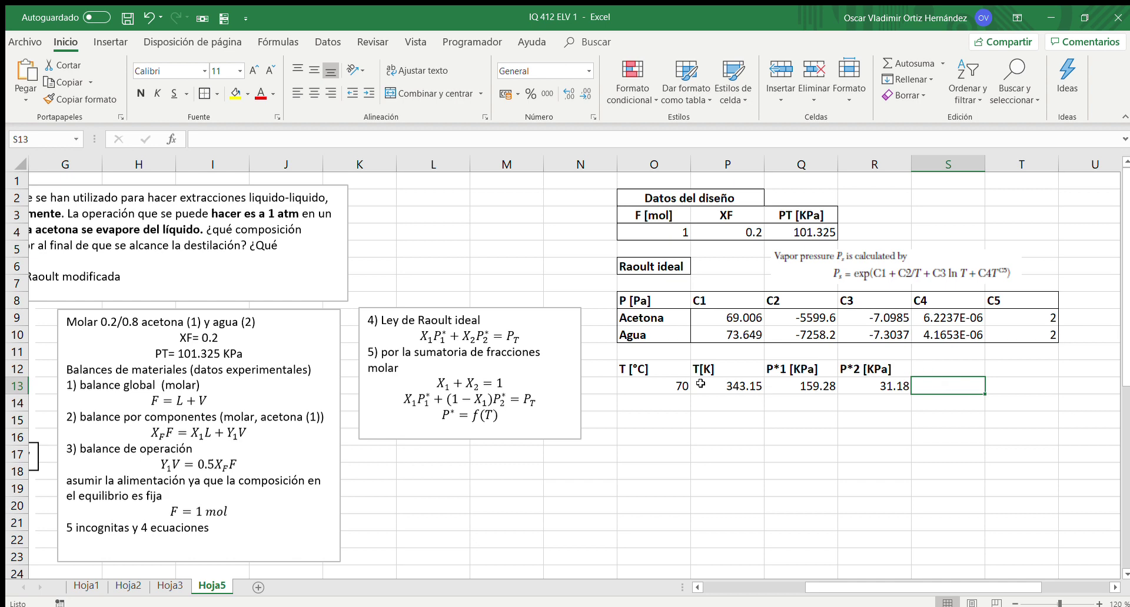
pyautogui.click(924, 370)
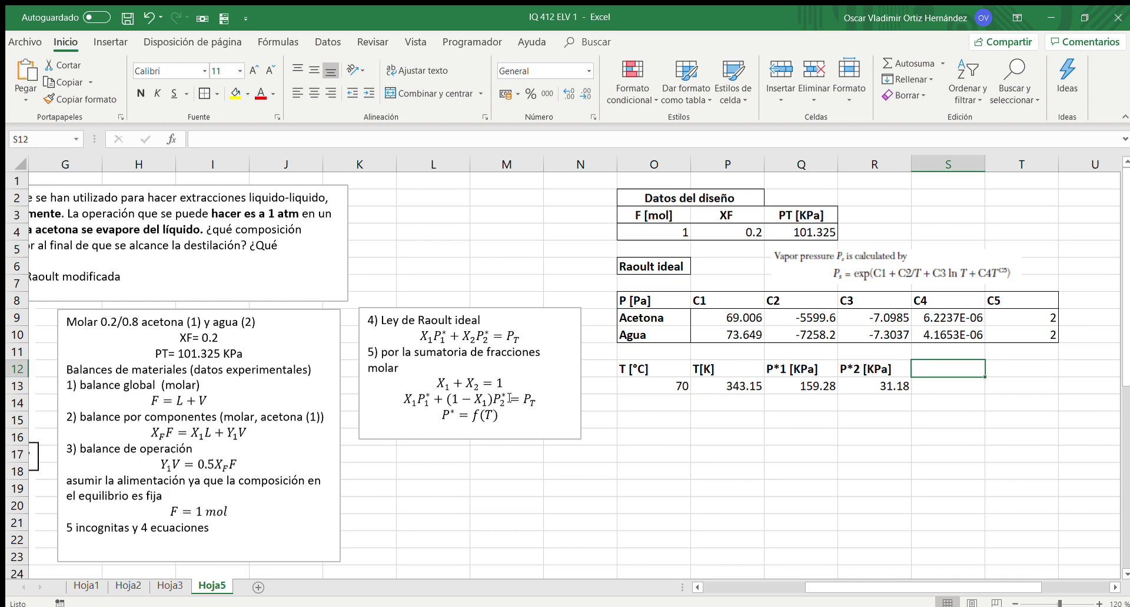
pyautogui.write('X1')
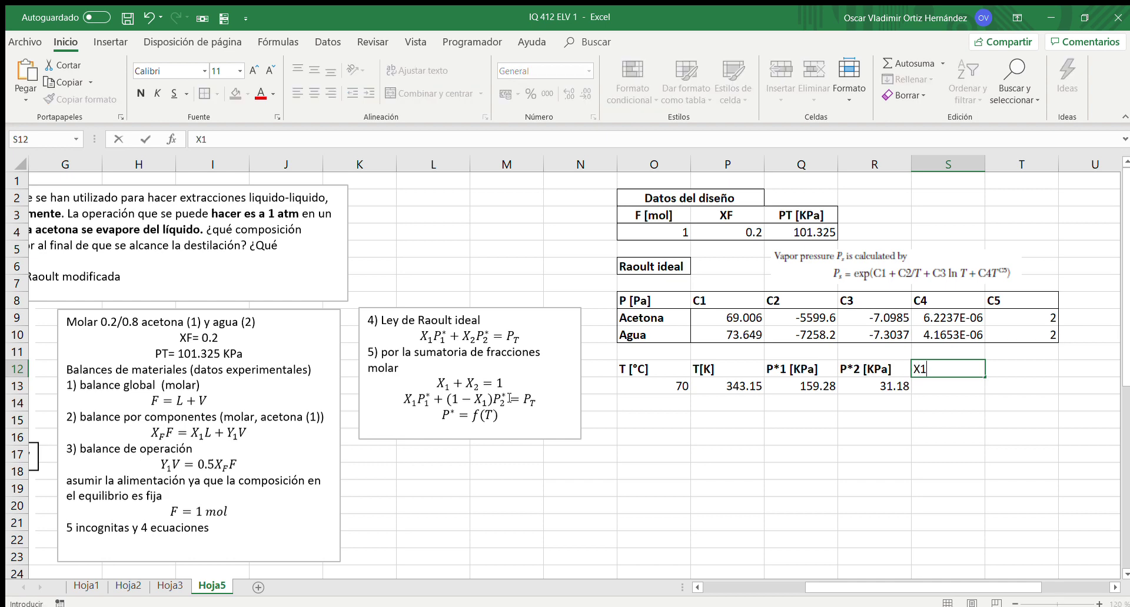
pyautogui.press('Return')
pyautogui.press('Up')
pyautogui.hotkey('ctrl', 'n')
pyautogui.press('Return')
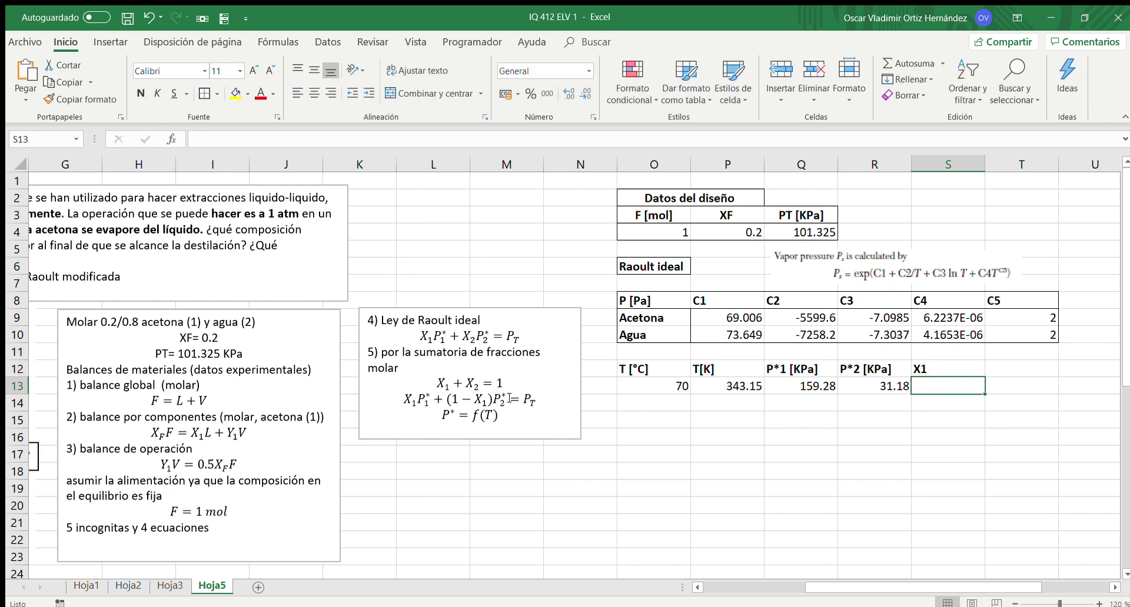
# - Calculate acetone's liquid mole fraction in S13 with =(Q4-R13)/(Q13-R13)
pyautogui.write('=')
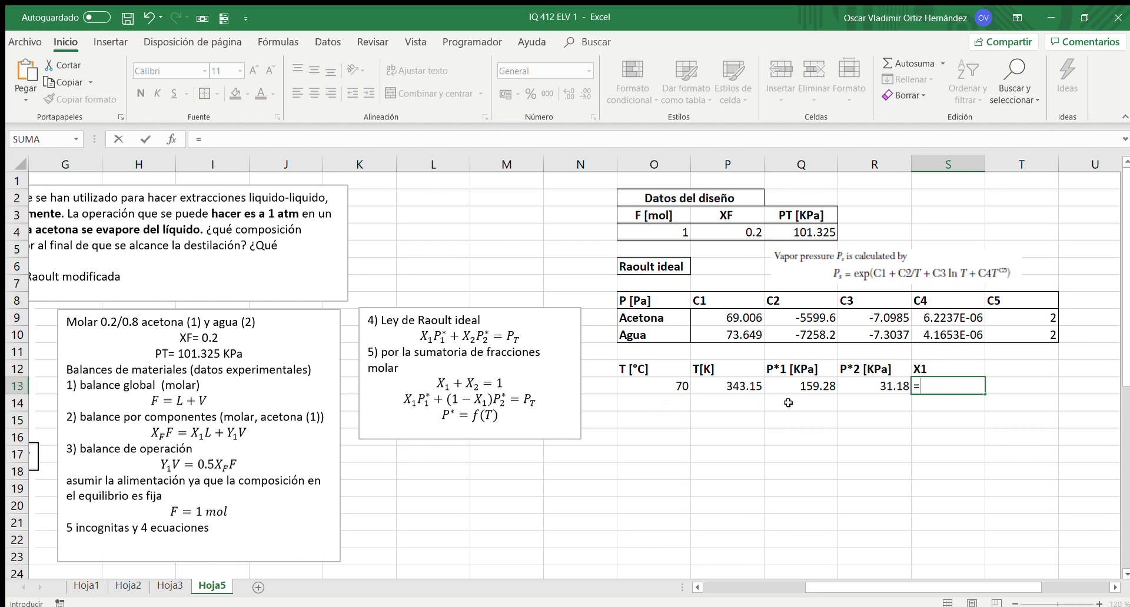
pyautogui.write('(')
pyautogui.click(796, 228)
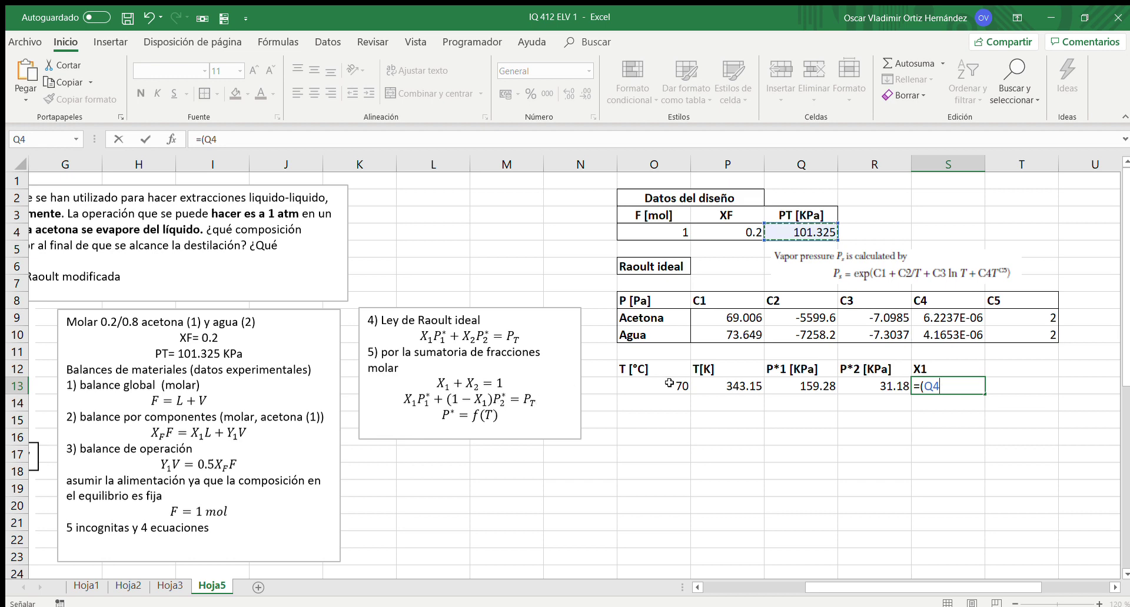
pyautogui.write('-')
pyautogui.click(842, 379)
pyautogui.write(')/')
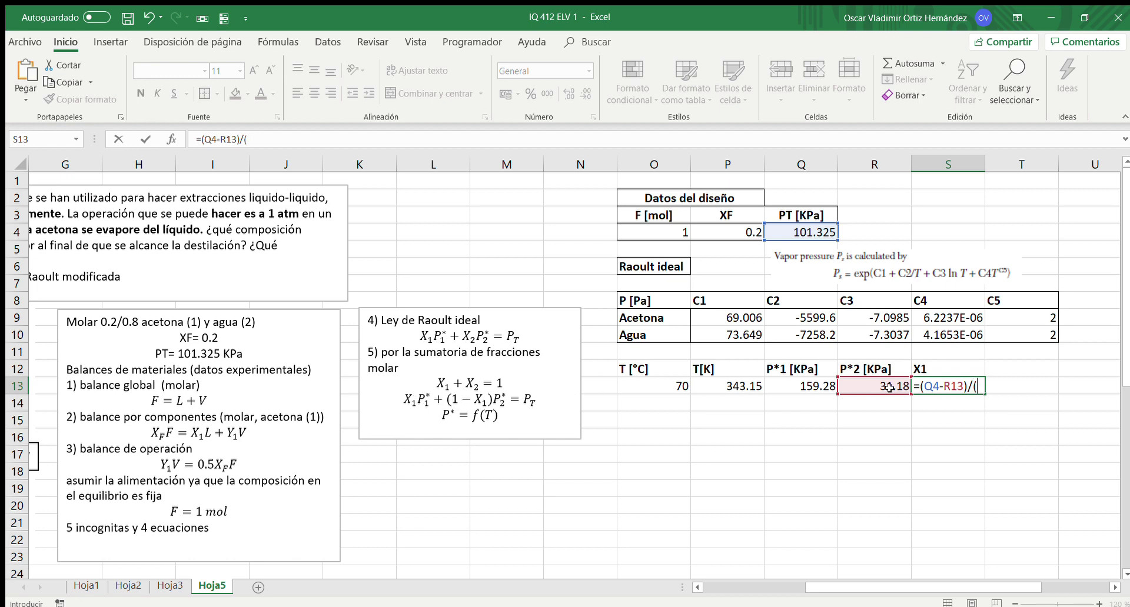
pyautogui.write('(')
pyautogui.click(810, 383)
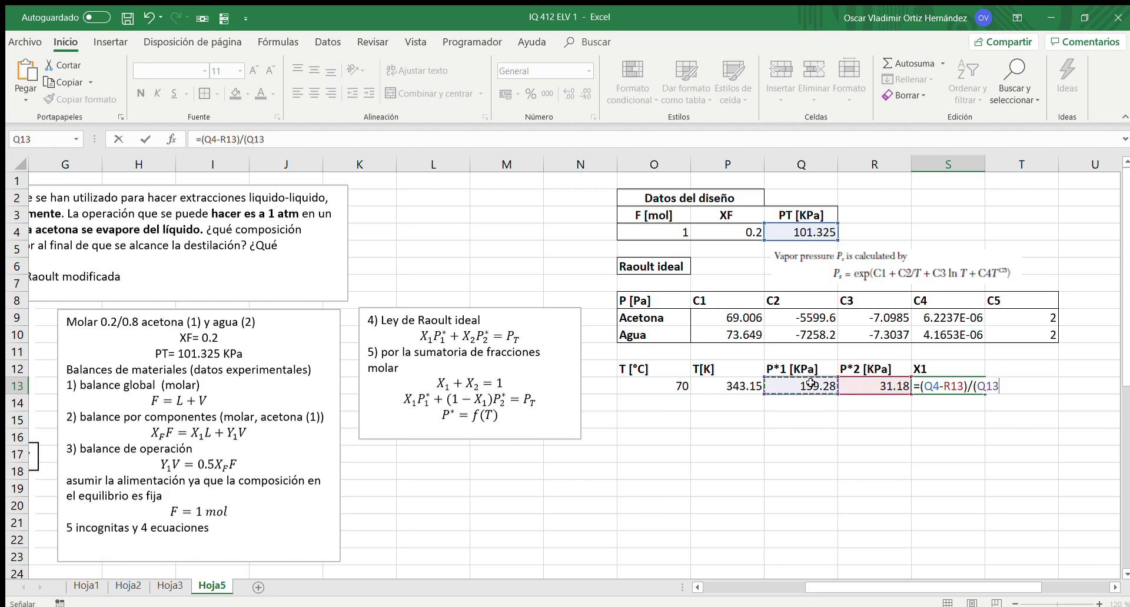
pyautogui.write('-')
pyautogui.click(847, 383)
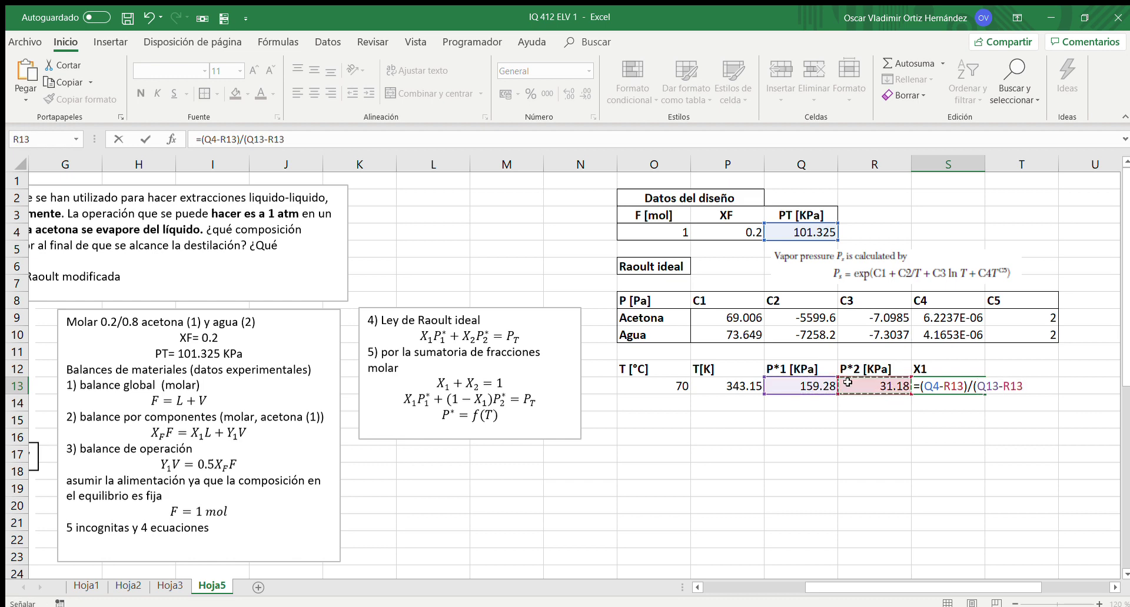
pyautogui.write(')')
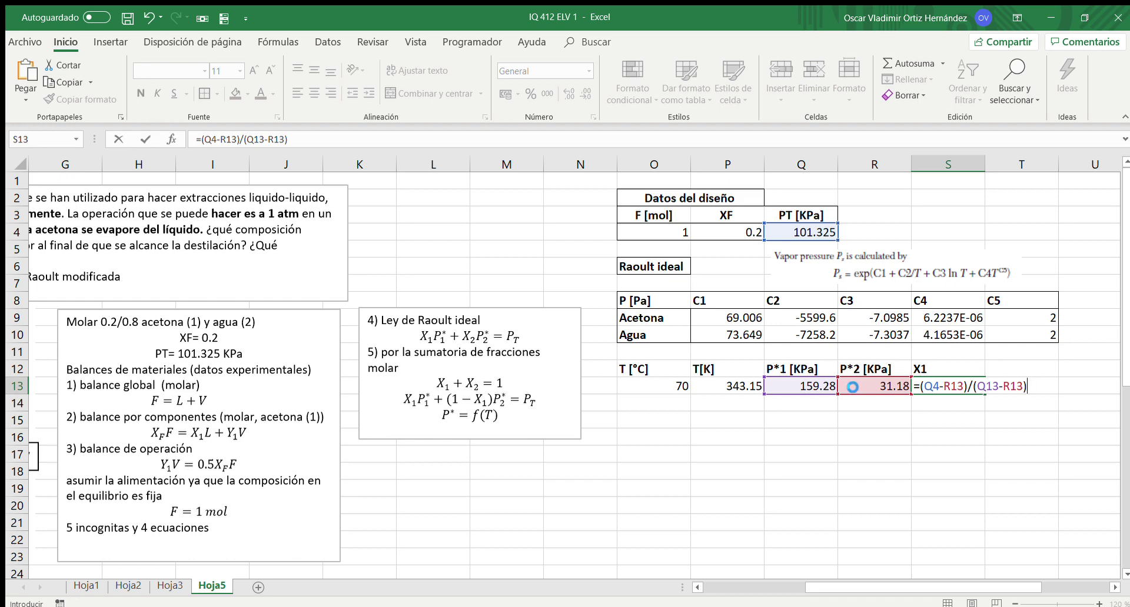
pyautogui.press('Return')
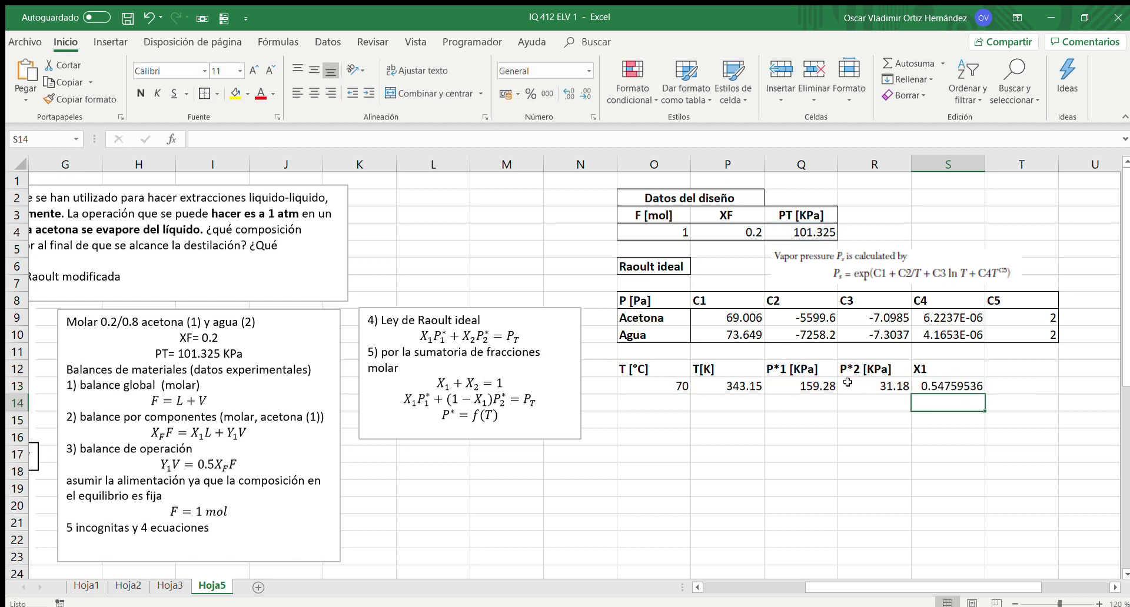
# - Reduce the X1 result in S13 to four decimal places
pyautogui.click(958, 385)
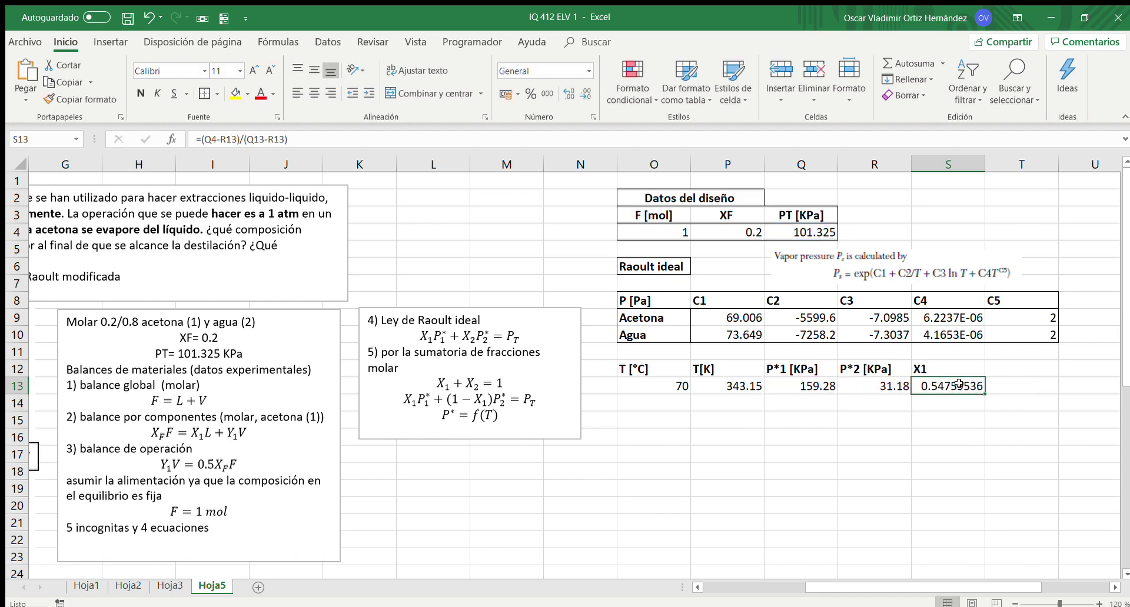
pyautogui.click(585, 93)
pyautogui.click(585, 93)
pyautogui.click(585, 93)
pyautogui.click(585, 93)
# - Add the header Y1 in T12, beside the X1 header
pyautogui.click(1025, 366)
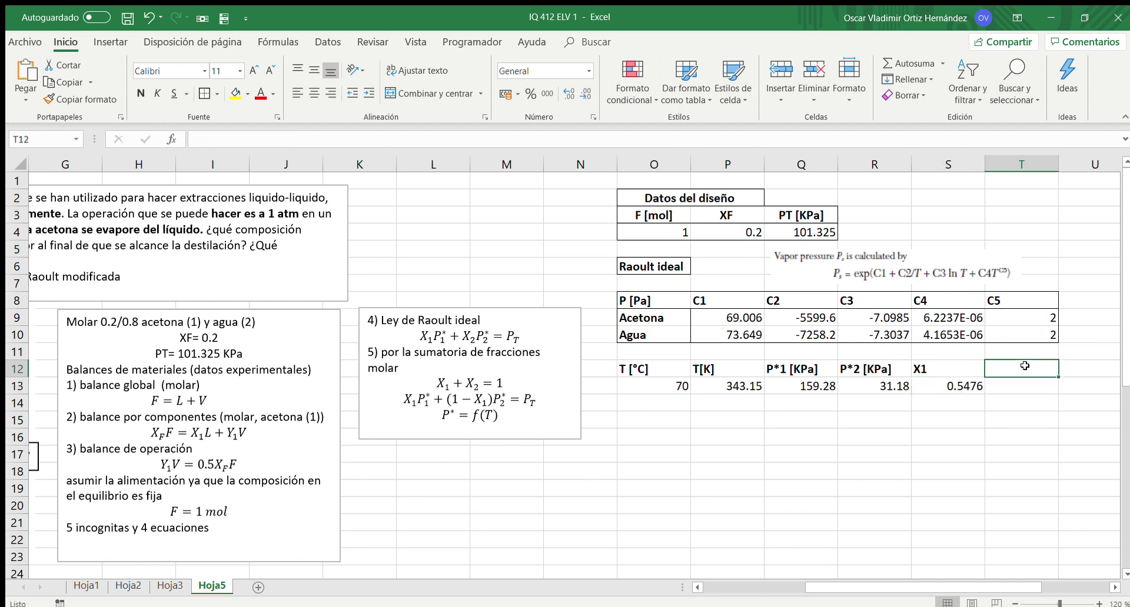
pyautogui.write('Y')
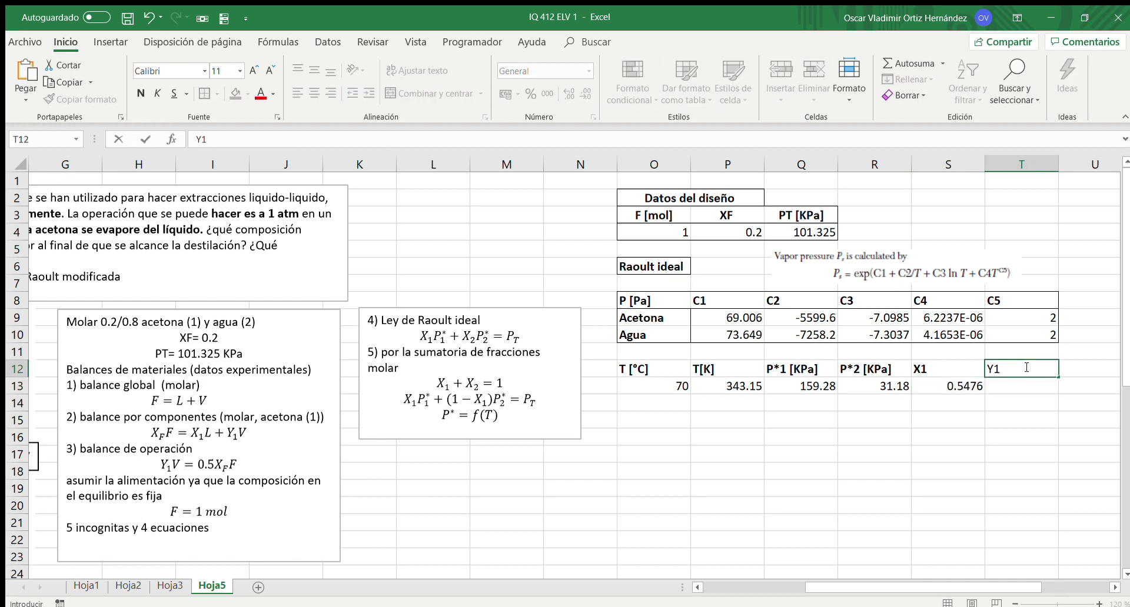
pyautogui.write('1')
pyautogui.press('Return')
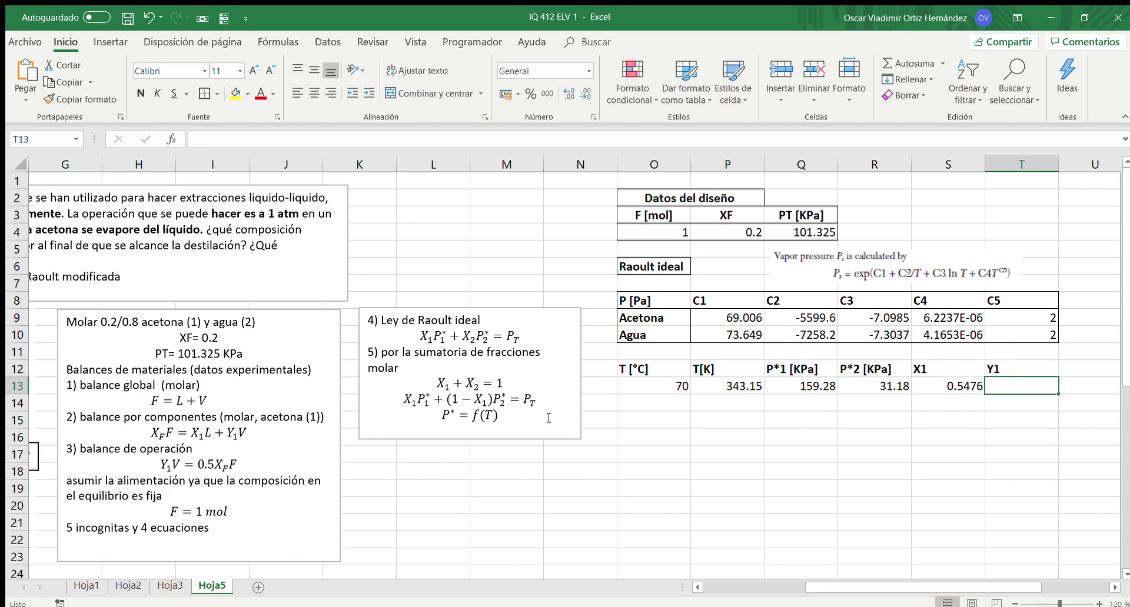
# - Enlarge the Raoult's law text box downward and insert a blank equation below P* = f(T)
pyautogui.click(476, 437)
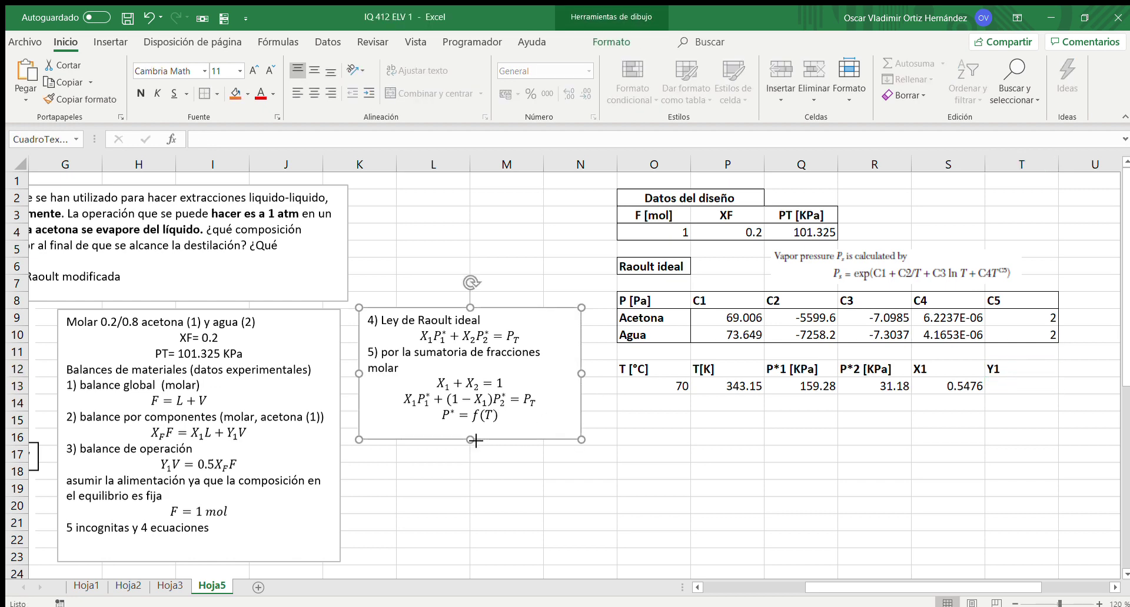
pyautogui.moveTo(475, 438); pyautogui.dragTo(475, 478)
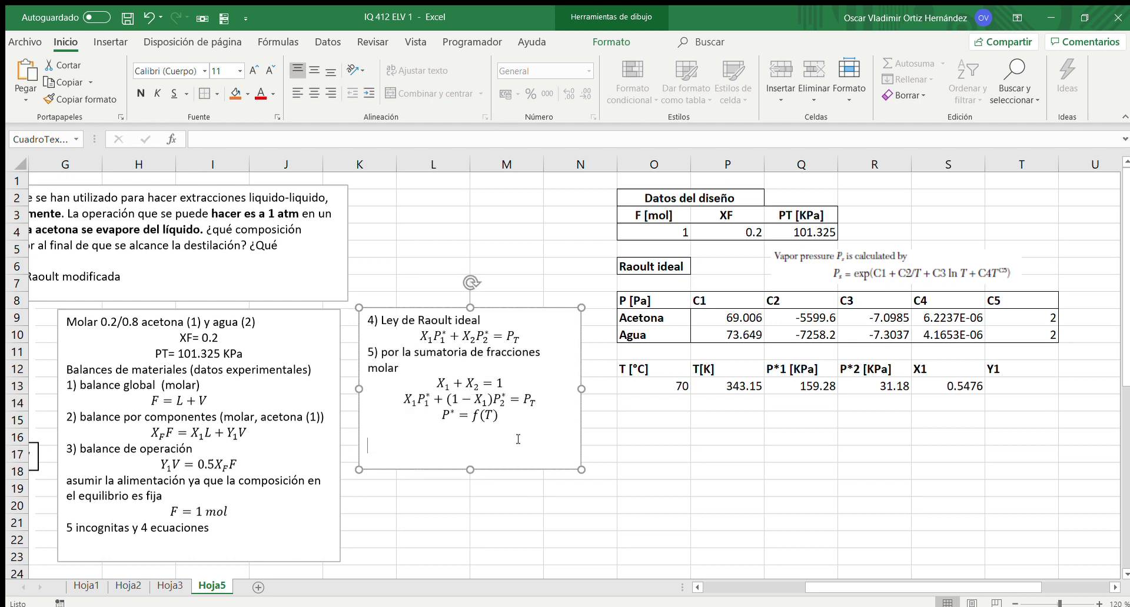
pyautogui.click(110, 42)
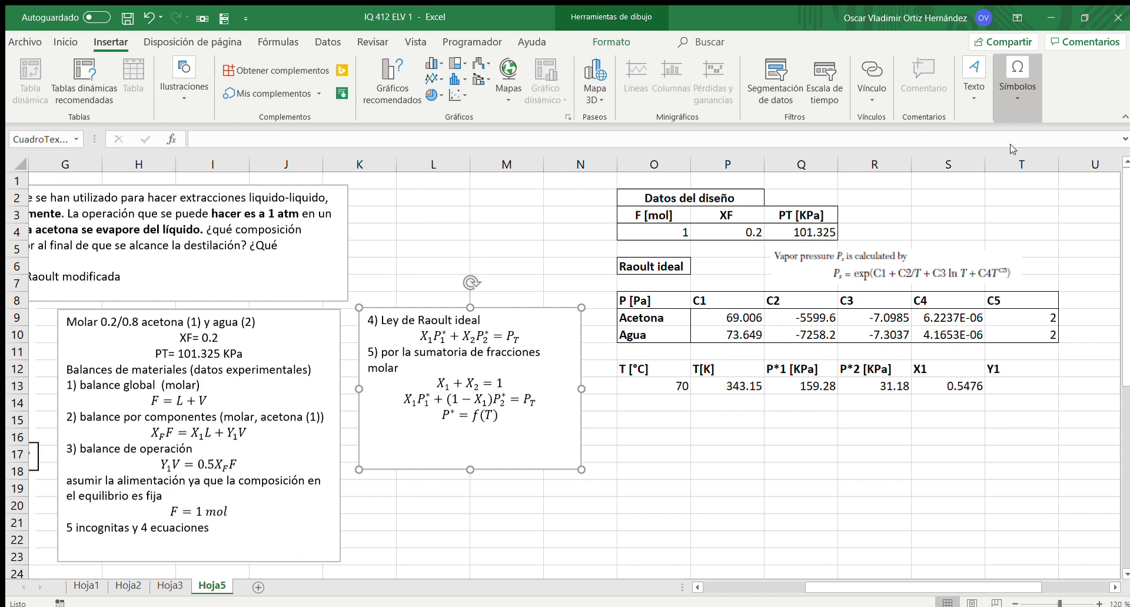
pyautogui.hotkey('alt', '=')
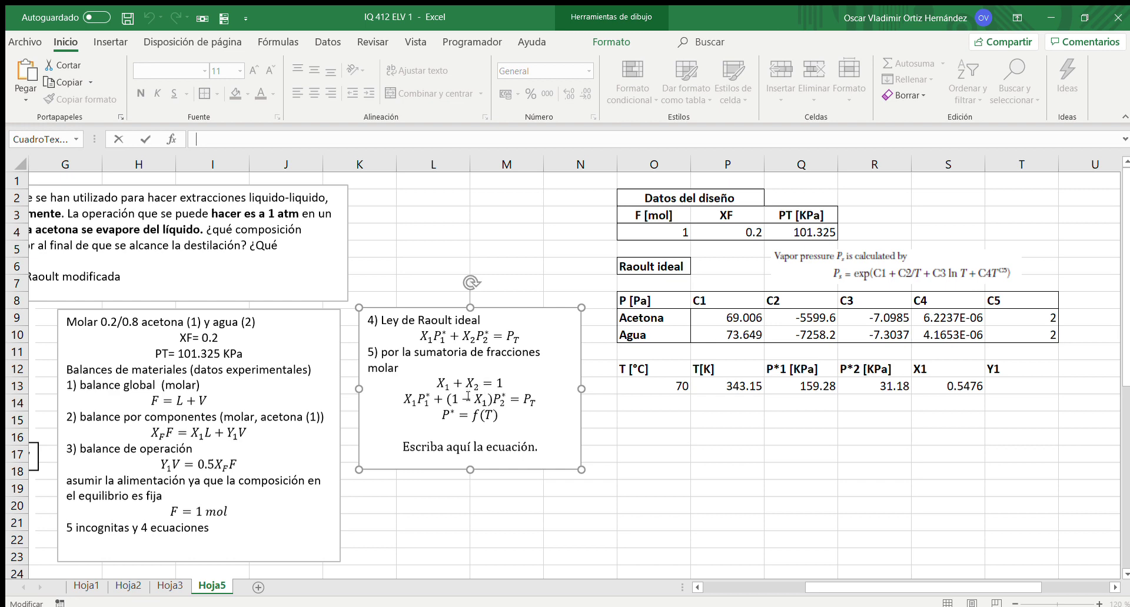
pyautogui.click(455, 445)
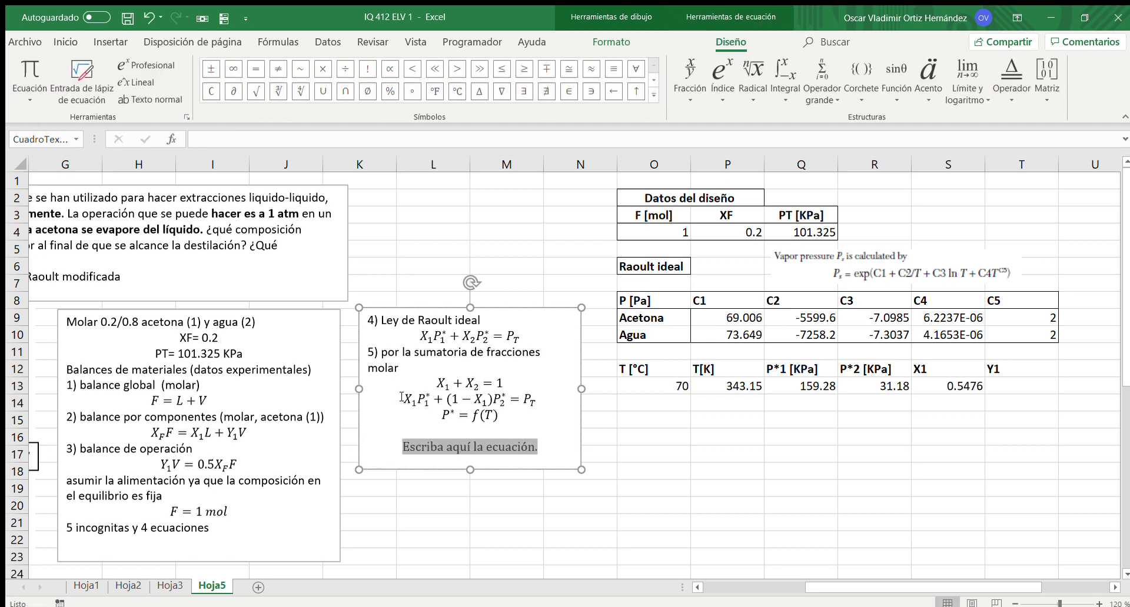
# - Start the new equation with the X₁P₁* term copied from the equation above, followed by an equals sign
pyautogui.moveTo(404, 399); pyautogui.dragTo(432, 400)
pyautogui.hotkey('ctrl', 'c')
pyautogui.click(437, 442)
pyautogui.hotkey('ctrl', 'v')
pyautogui.click(484, 447)
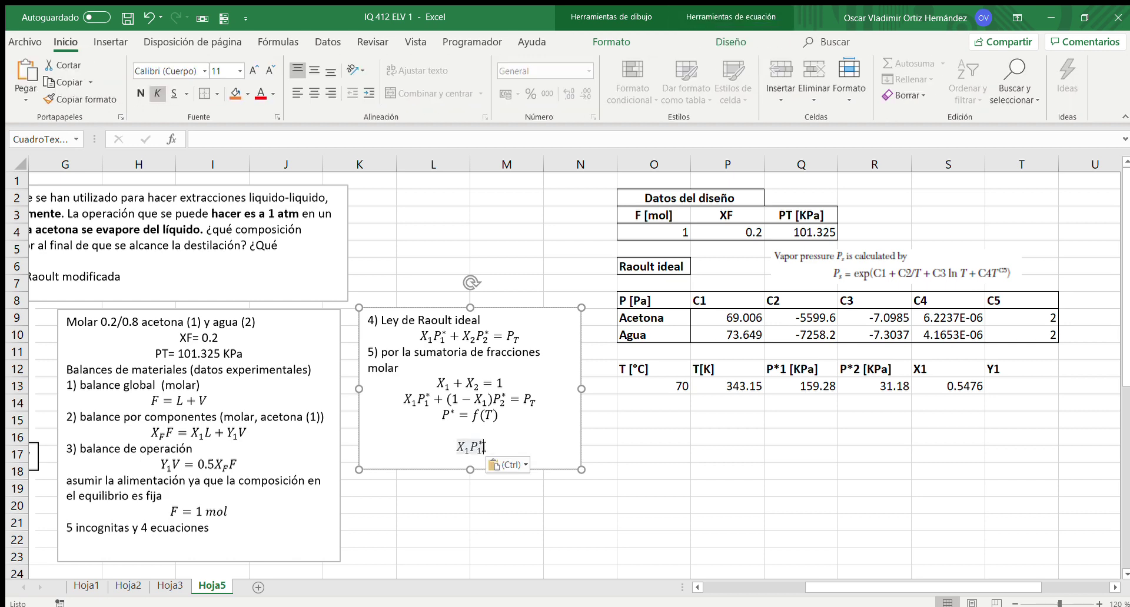
pyautogui.write('+')
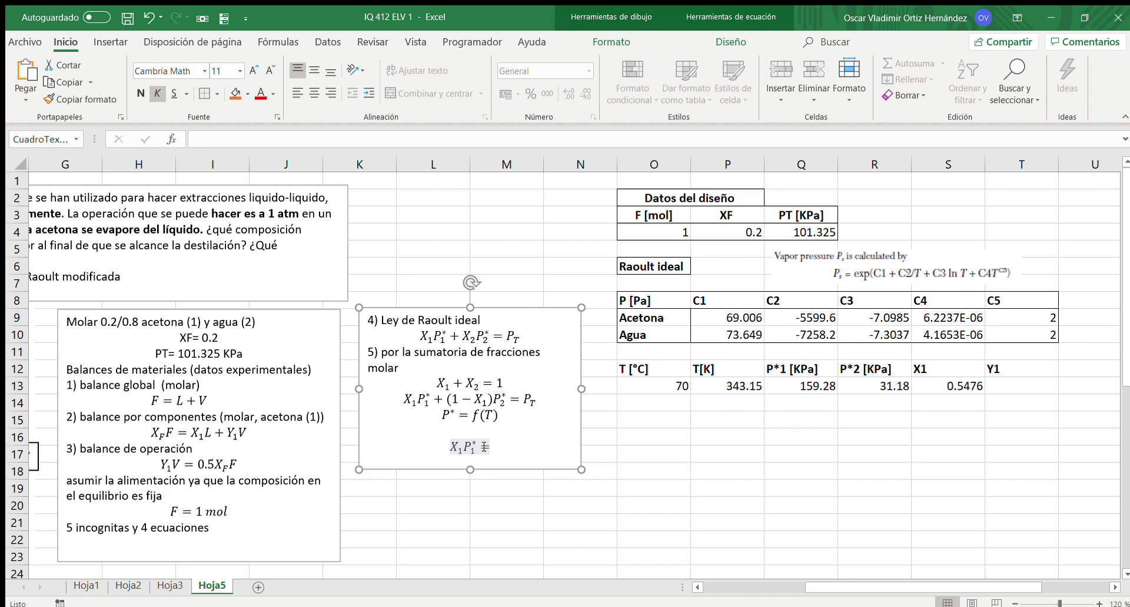
# - Add Y with subscript 1 after the equals sign in the new equation
pyautogui.click(731, 41)
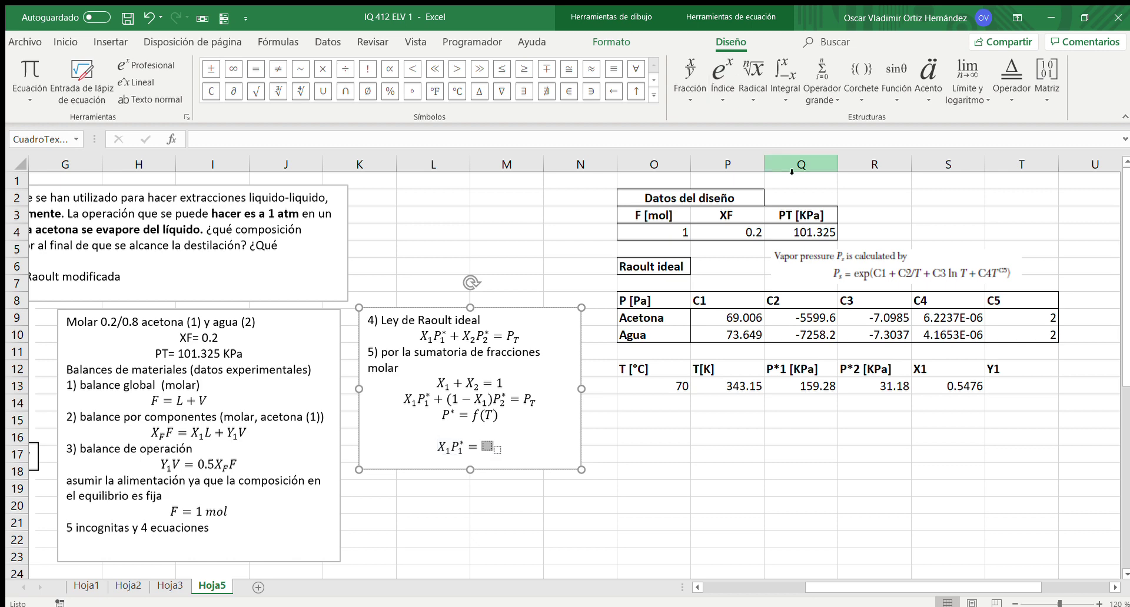
pyautogui.write('Y')
pyautogui.press('Right')
pyautogui.write('1')
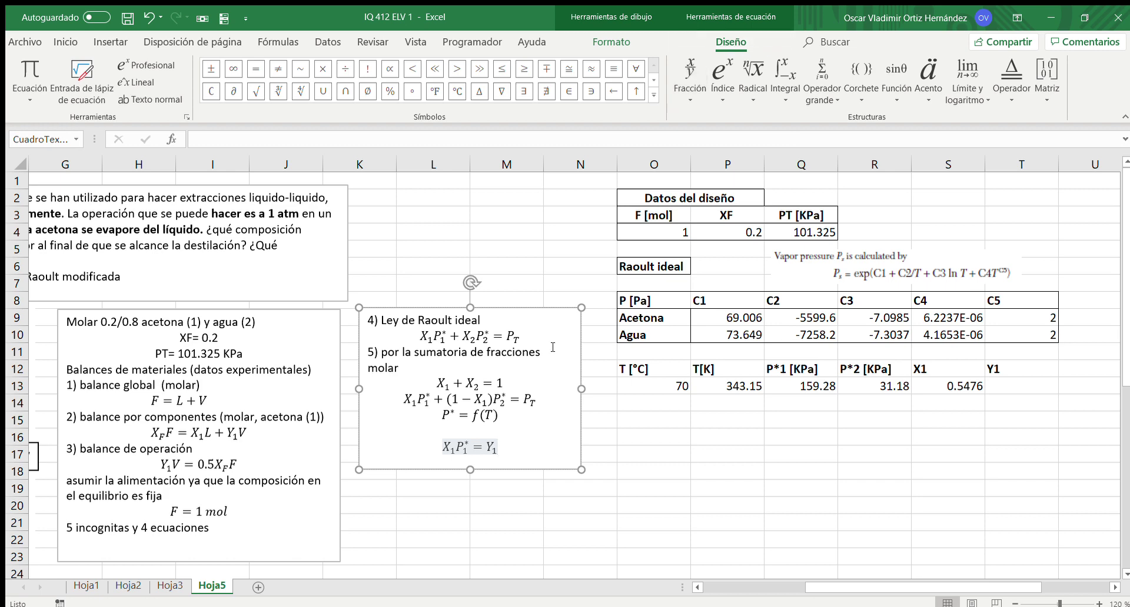
# - Copy P_T from the equation above to the end of the new one, completing X₁P₁* = Y₁P_T
pyautogui.moveTo(531, 400); pyautogui.dragTo(520, 400)
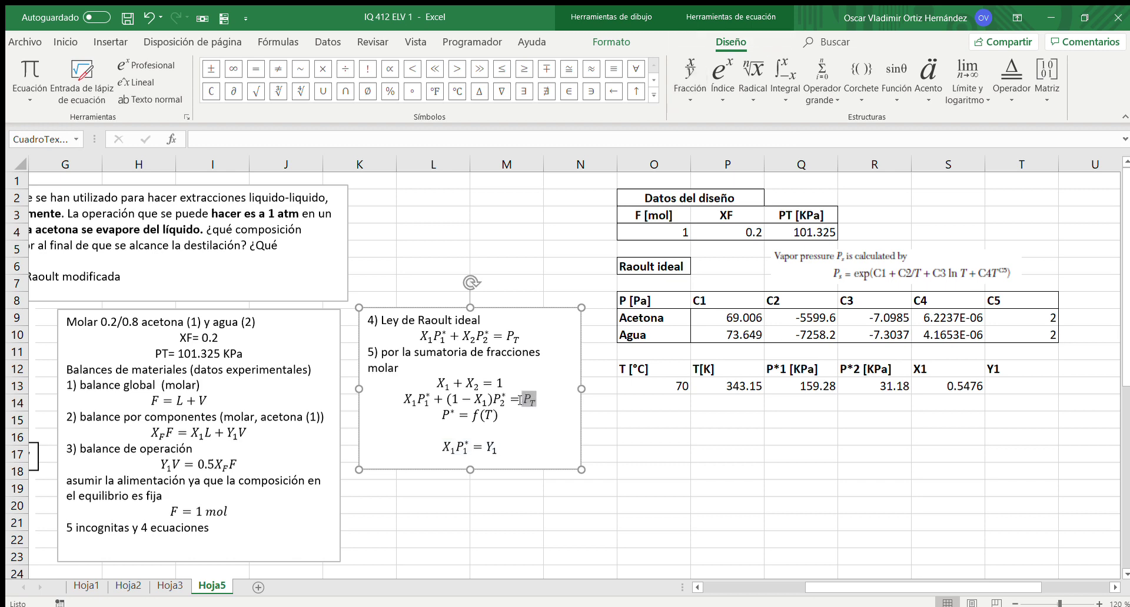
pyautogui.click(496, 450)
pyautogui.hotkey('ctrl', 'v')
pyautogui.hotkey('ctrl', 'z')
pyautogui.hotkey('ctrl', 'v')
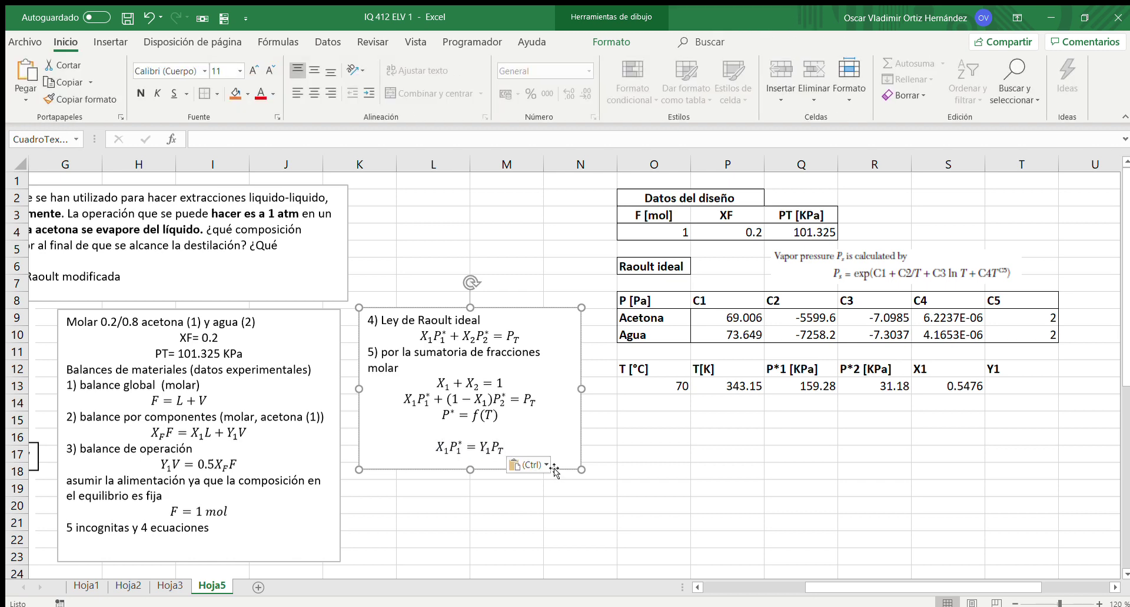
# - Calculate acetone's vapor mole fraction in T13 with =S13*Q13/Q4
pyautogui.click(1008, 388)
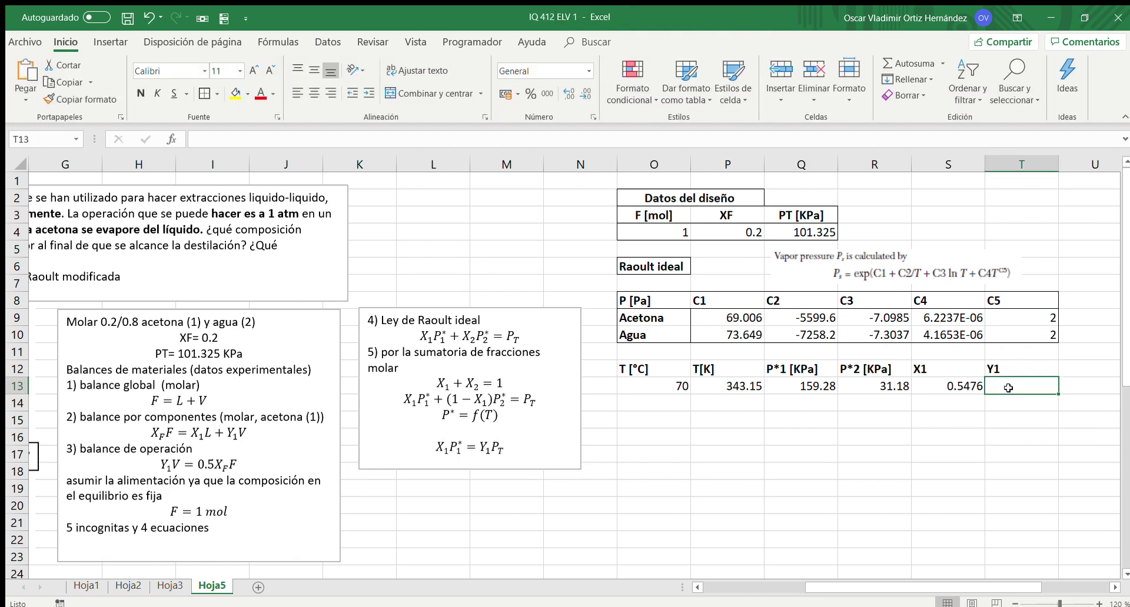
pyautogui.write('=')
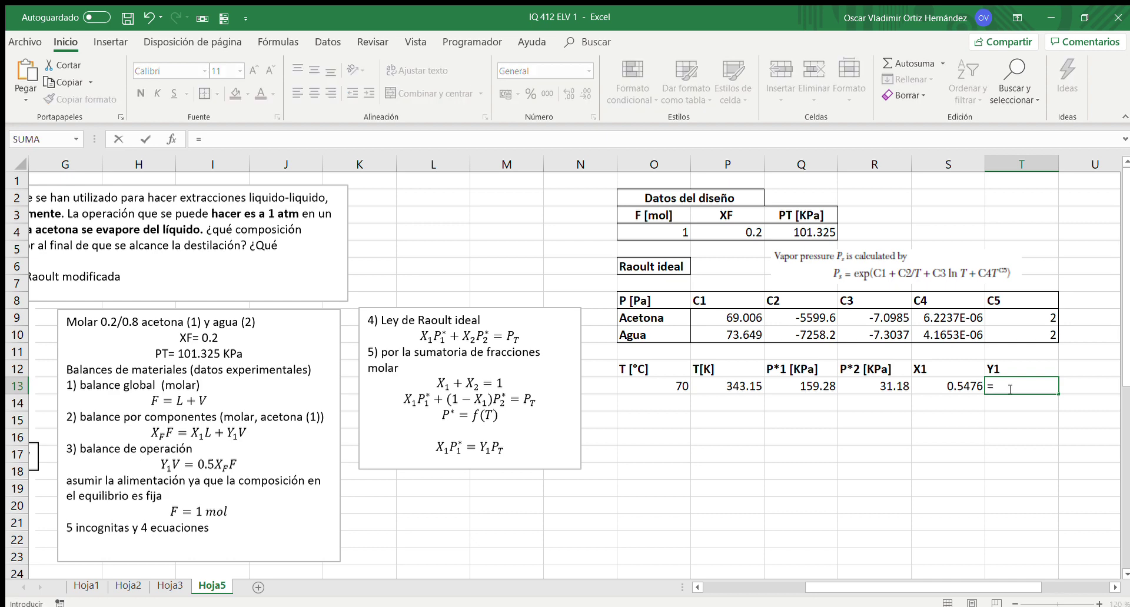
pyautogui.click(944, 386)
pyautogui.write('*')
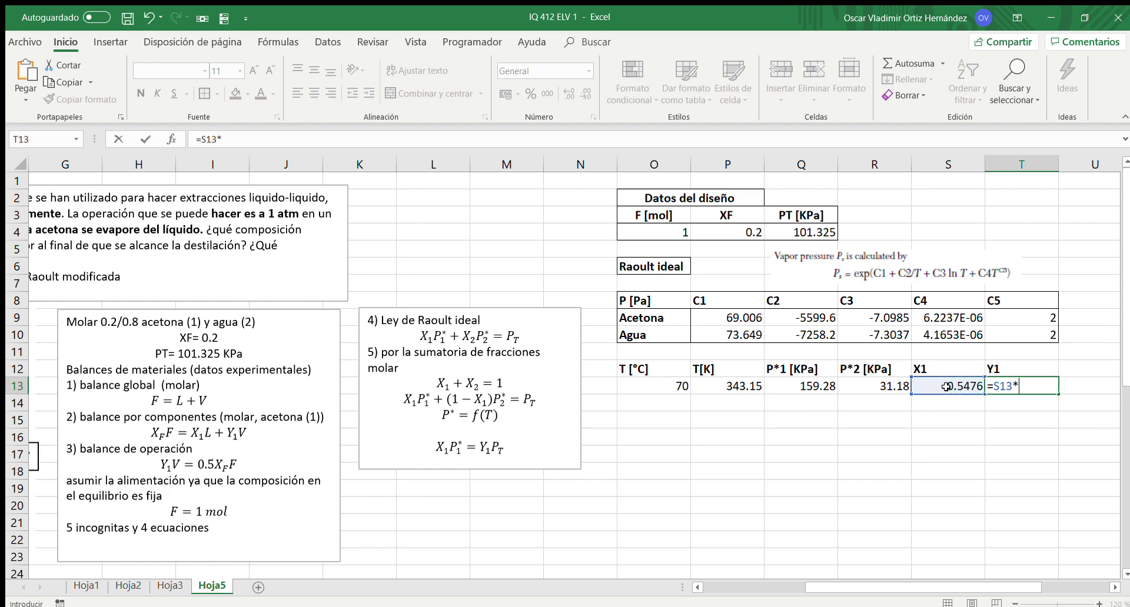
pyautogui.click(811, 381)
pyautogui.write('/')
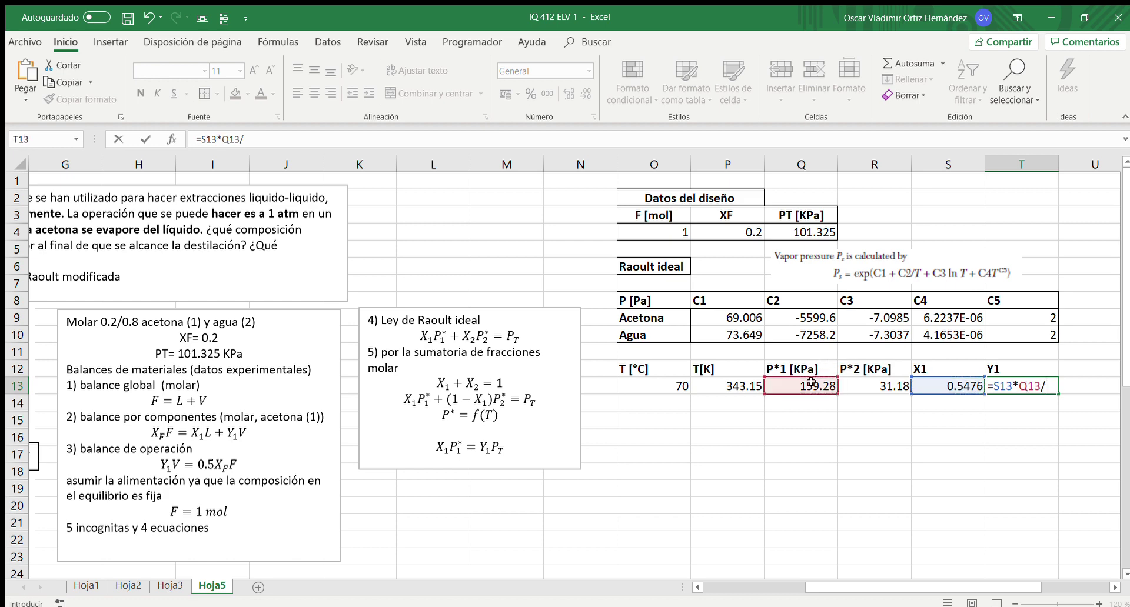
pyautogui.click(809, 232)
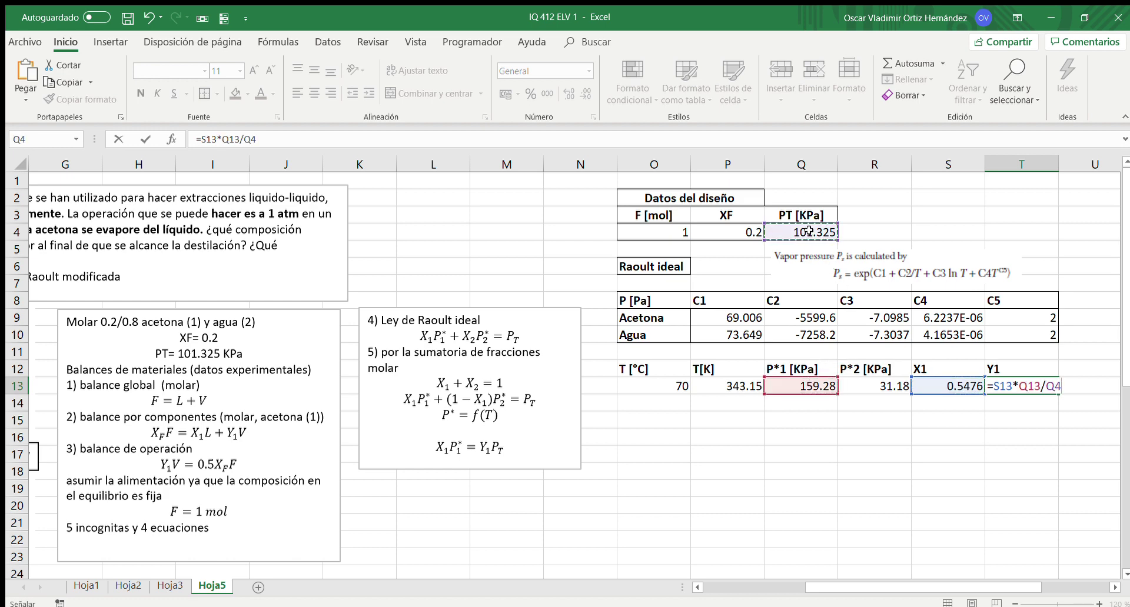
pyautogui.press('Return')
# - Reduce the Y1 result in T13 to four decimal places
pyautogui.press('Up')
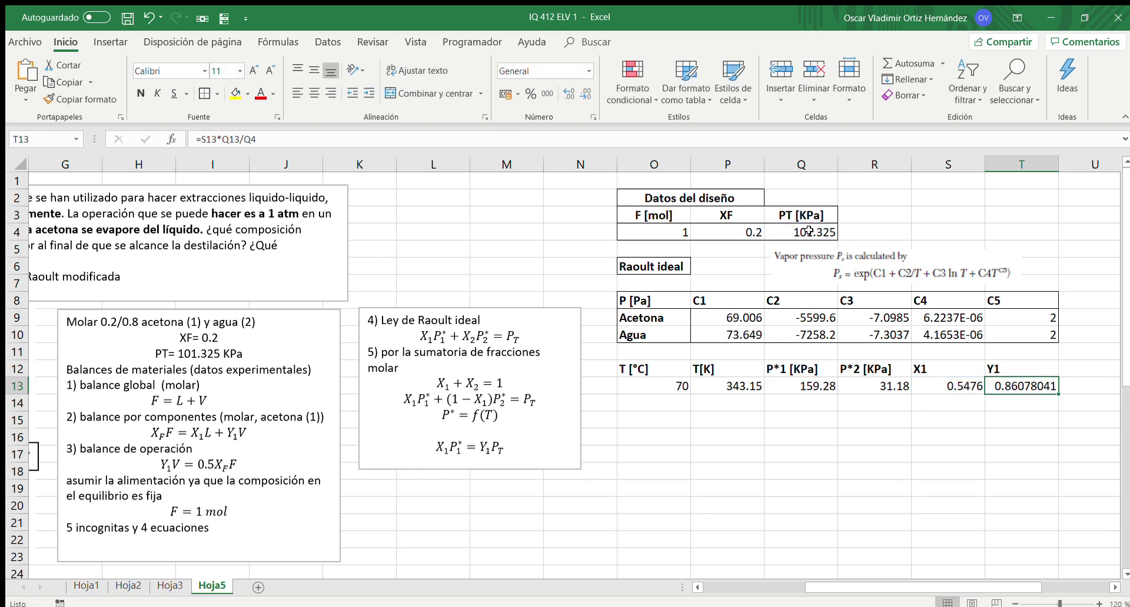
pyautogui.click(587, 92)
pyautogui.click(587, 92)
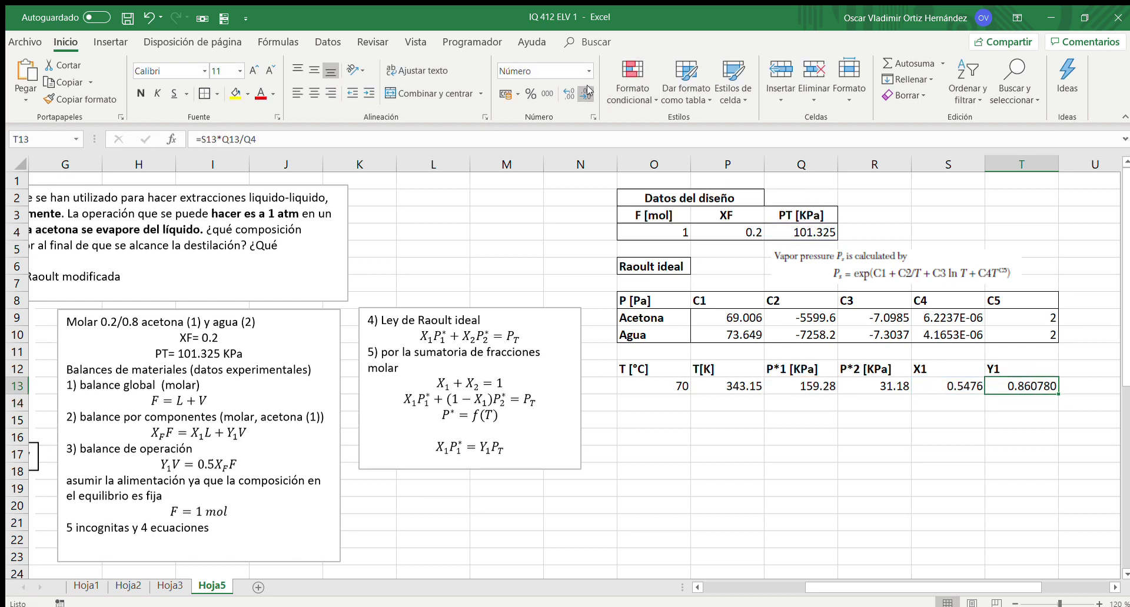
pyautogui.click(587, 92)
pyautogui.click(587, 93)
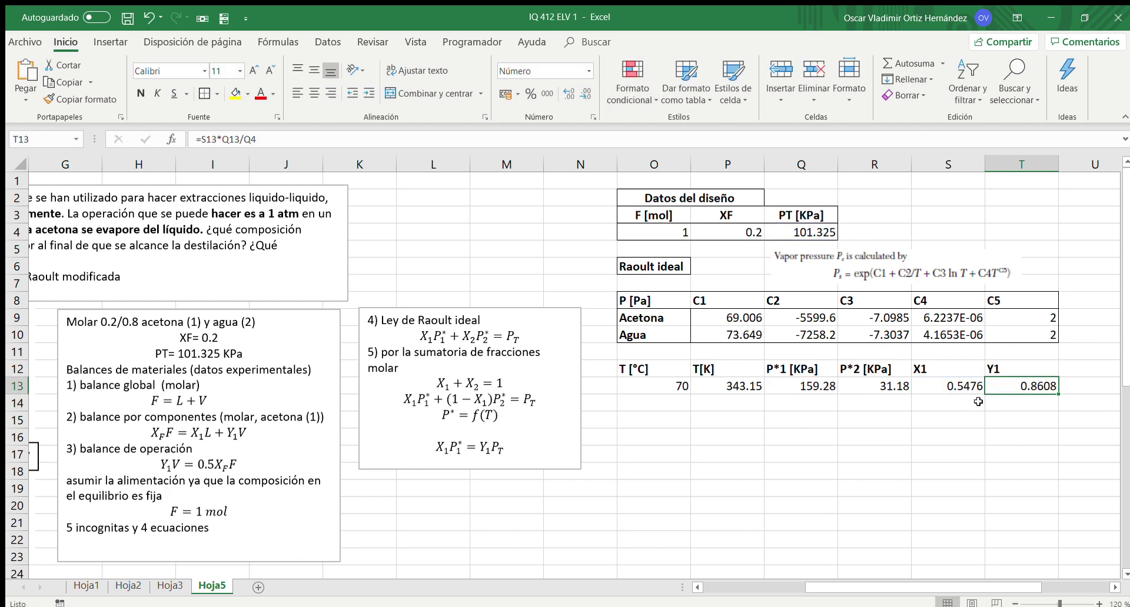
# - Make the total pressure reference in the X1 formula in S13 absolute as $Q$4
pyautogui.click(950, 384)
pyautogui.doubleClick(952, 384)
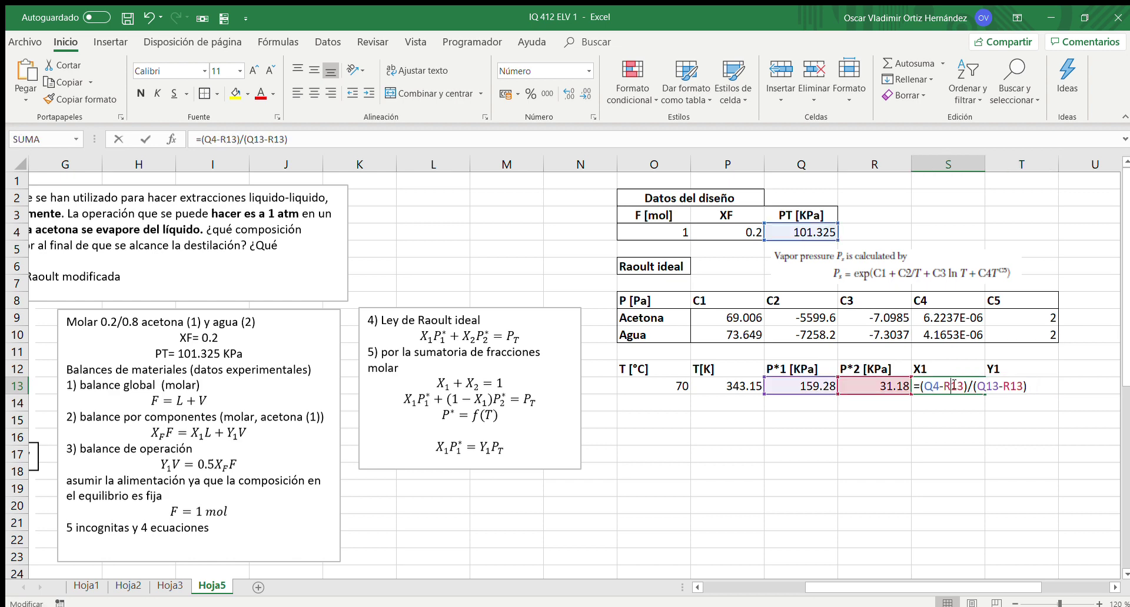
pyautogui.click(925, 387)
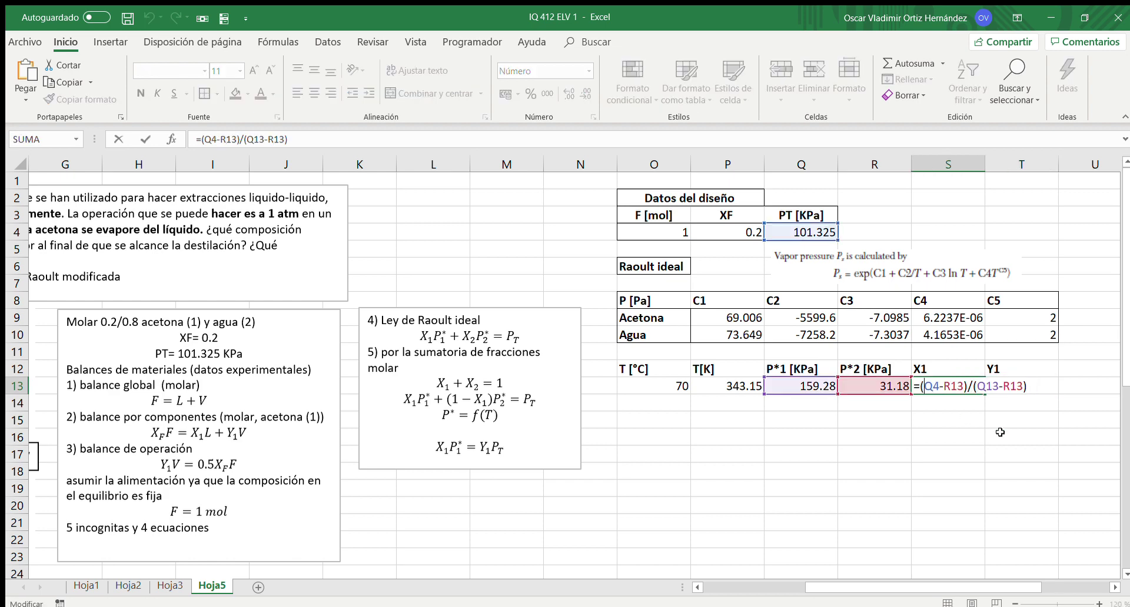
pyautogui.write('$')
pyautogui.press('Right')
pyautogui.write('$')
pyautogui.press('Return')
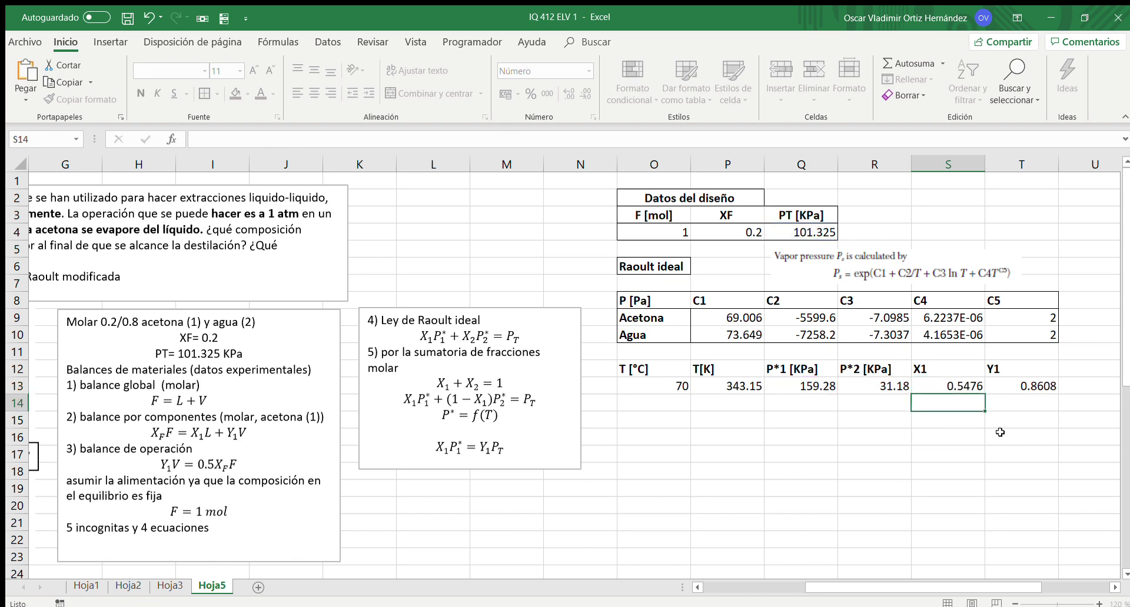
# - Make the total pressure reference in the Y1 formula in T13 absolute as $Q$4
pyautogui.doubleClick(1021, 386)
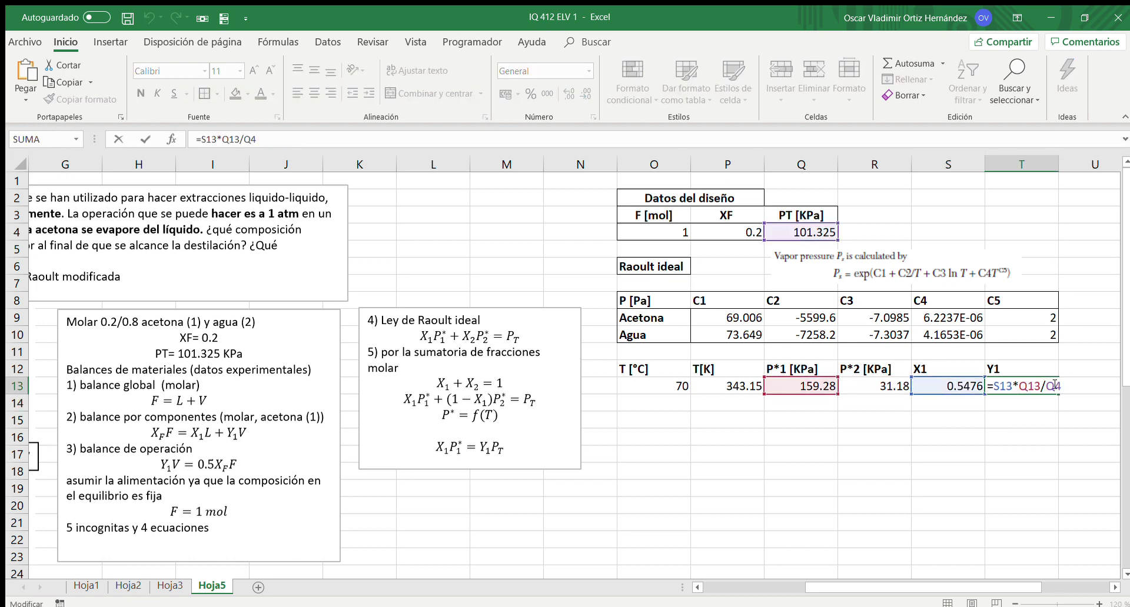
pyautogui.click(1047, 387)
pyautogui.write('$')
pyautogui.press('Right')
pyautogui.write('$')
pyautogui.press('Return')
# - Add the headers L in U12 and V in V12, beside the Y1 header
pyautogui.click(1083, 362)
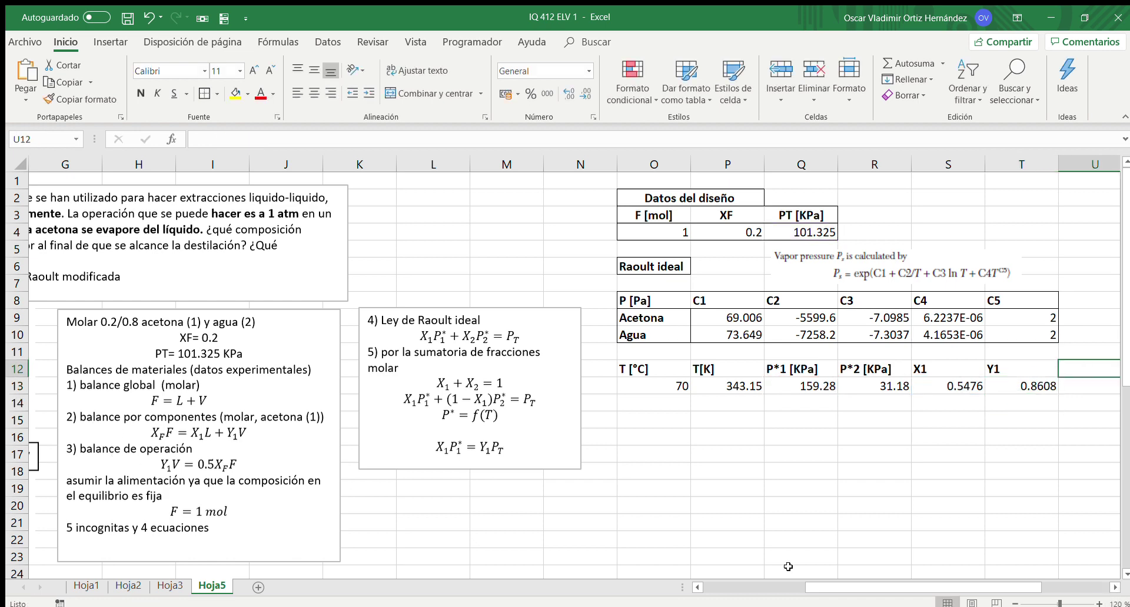
pyautogui.click(1115, 586)
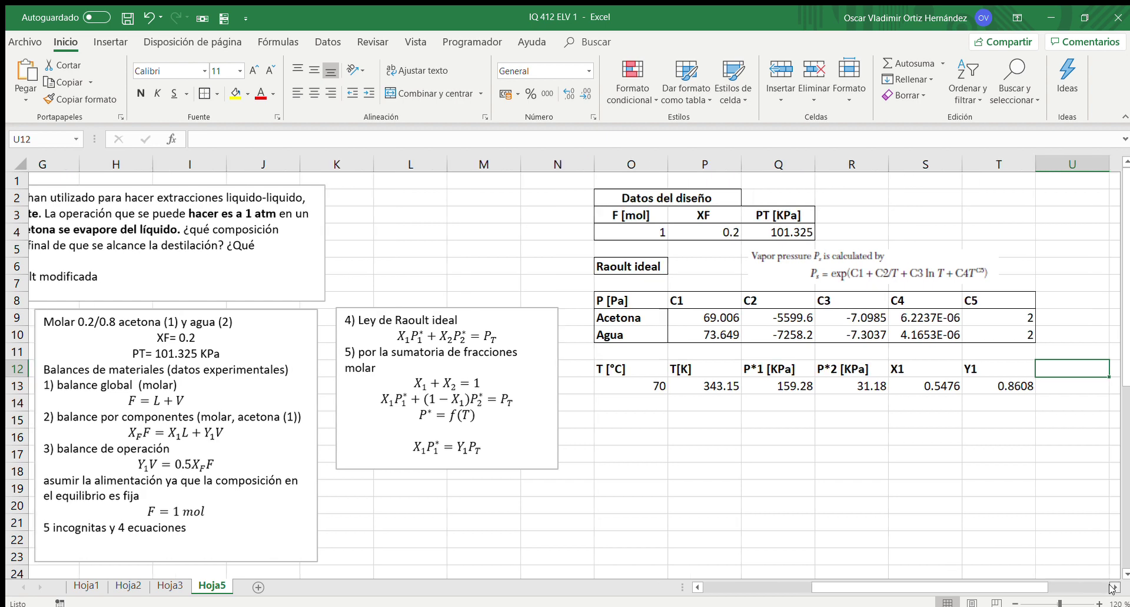
pyautogui.click(1114, 588)
pyautogui.write('L')
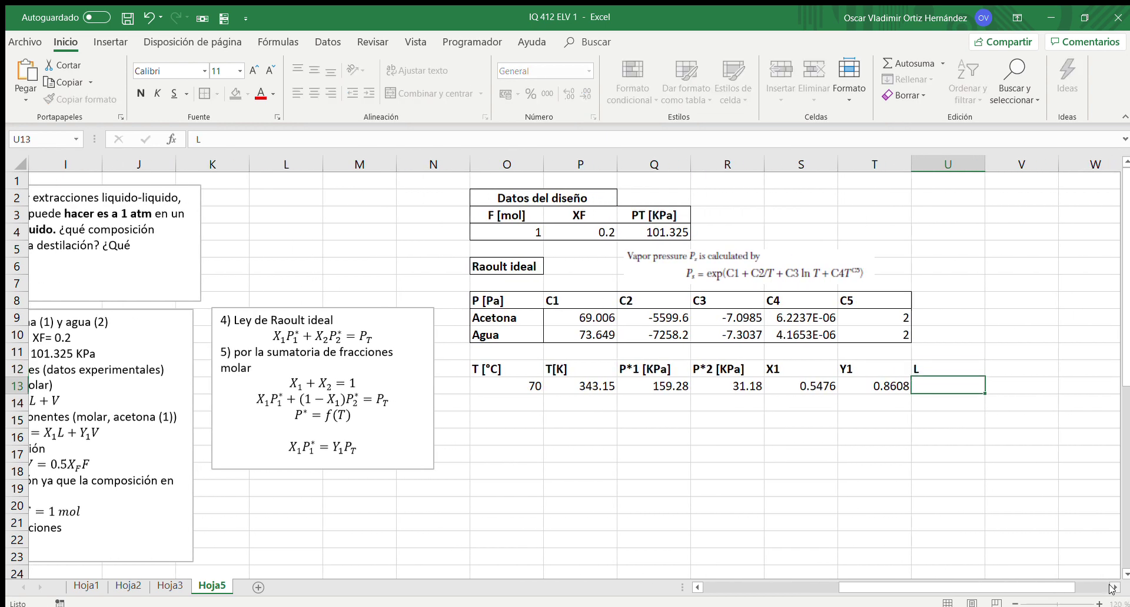
pyautogui.press('Tab')
pyautogui.write('V')
pyautogui.press('Tab')
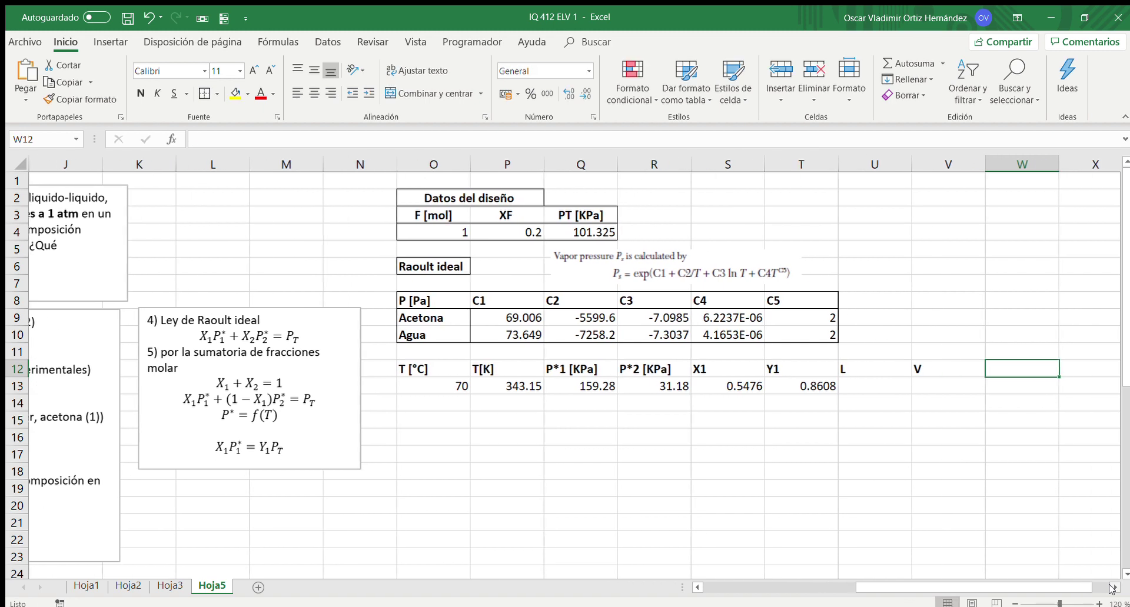
# - Add the header L +V [mol] in W12
pyautogui.write('L')
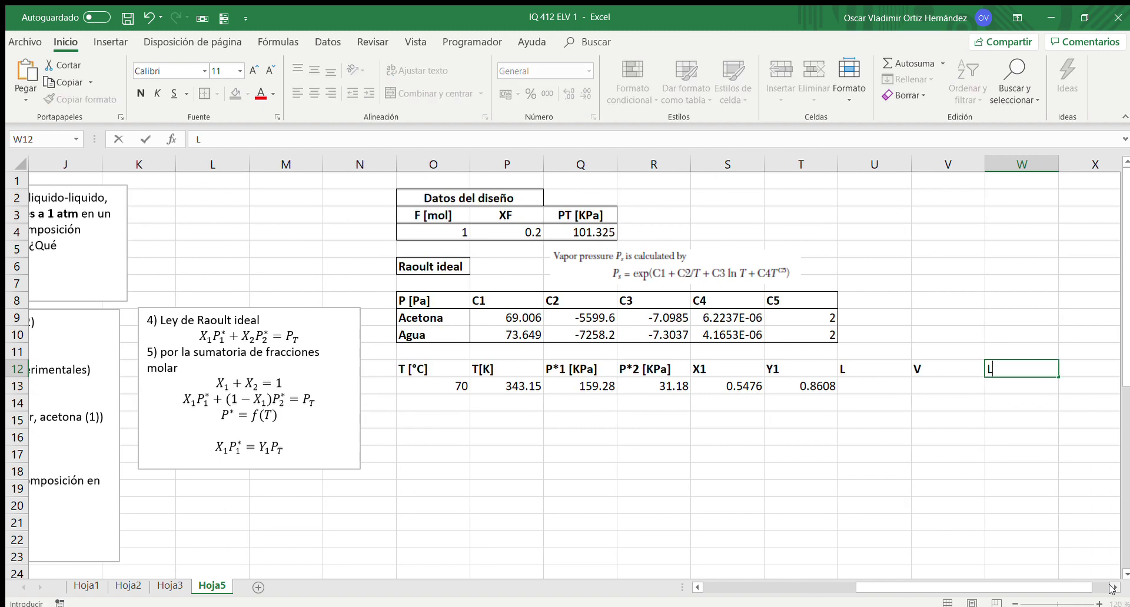
pyautogui.write(' +V [Mol')
pyautogui.press('BackSpace')
pyautogui.press('BackSpace')
pyautogui.write('mol]')
pyautogui.press('Left')
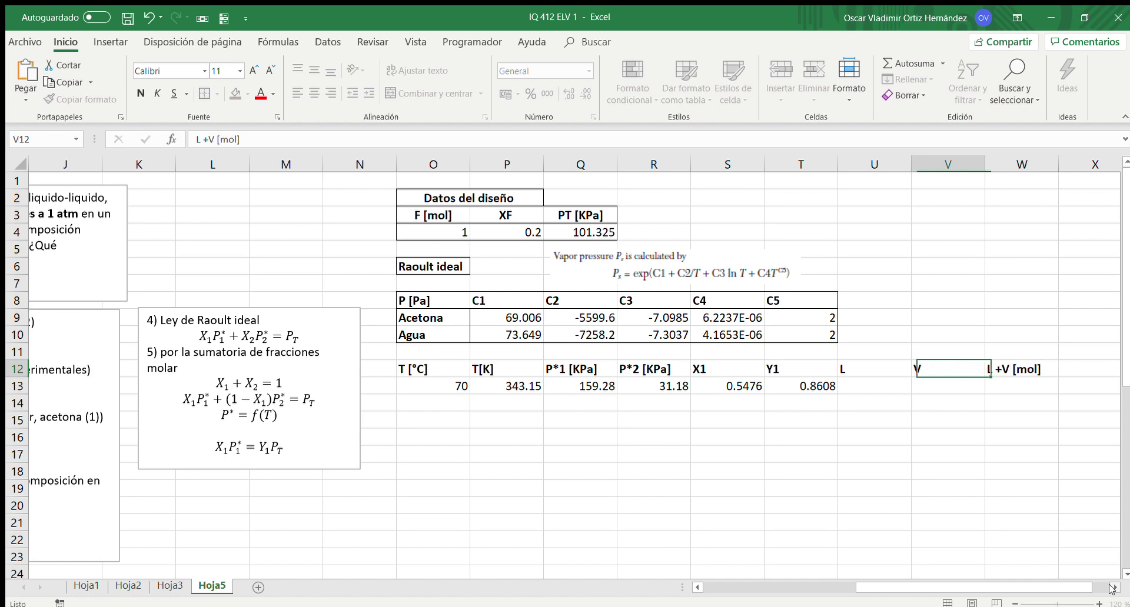
# - Append the unit [mol] to the V header in V12
pyautogui.doubleClick(948, 371)
pyautogui.write('[mol]')
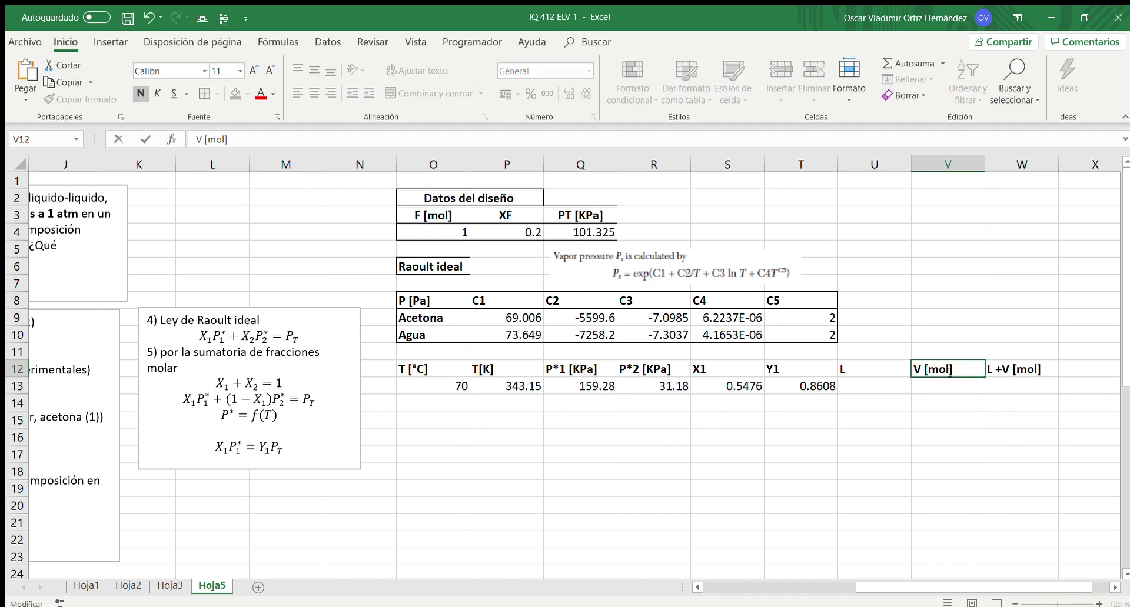
pyautogui.press('Return')
pyautogui.press('Left')
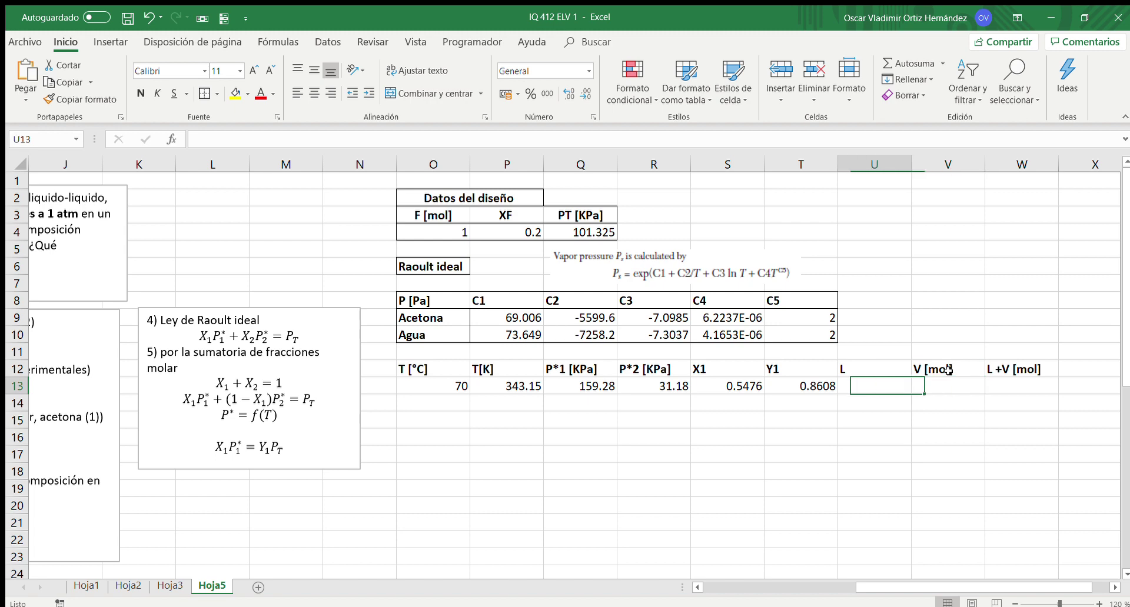
# - Append the unit [mol] to the L header in U12
pyautogui.press('Up')
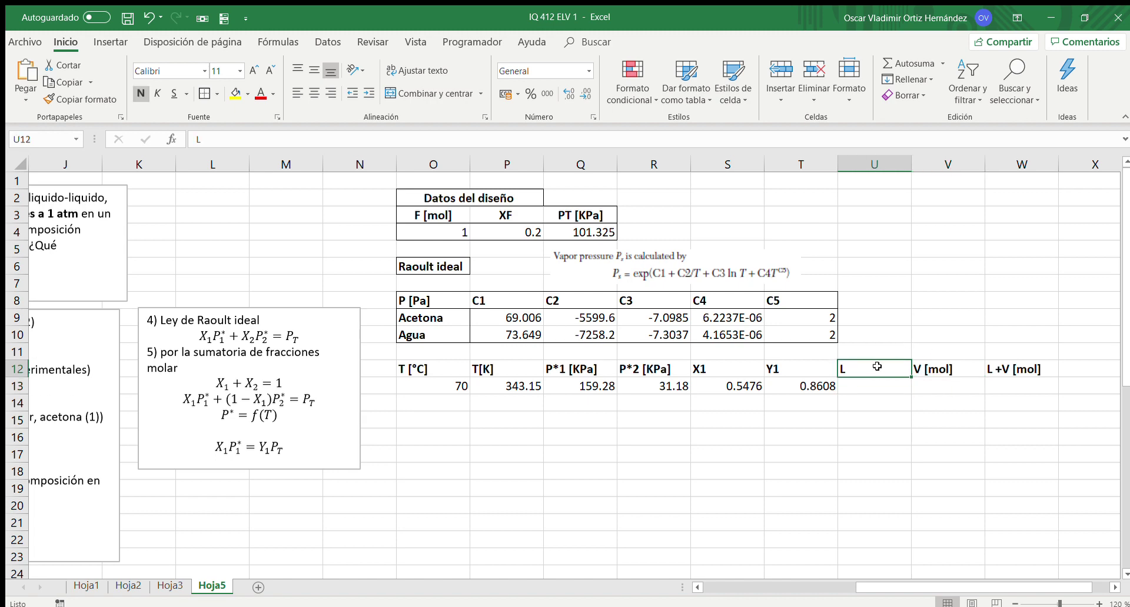
pyautogui.doubleClick(879, 368)
pyautogui.write('[mo')
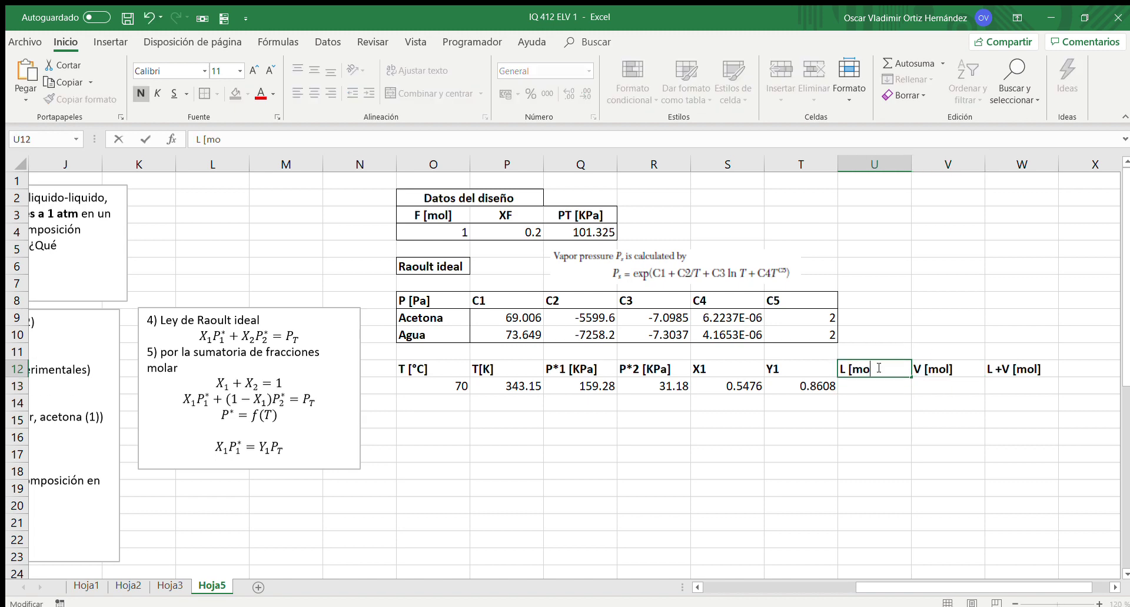
pyautogui.write('l]')
pyautogui.press('Return')
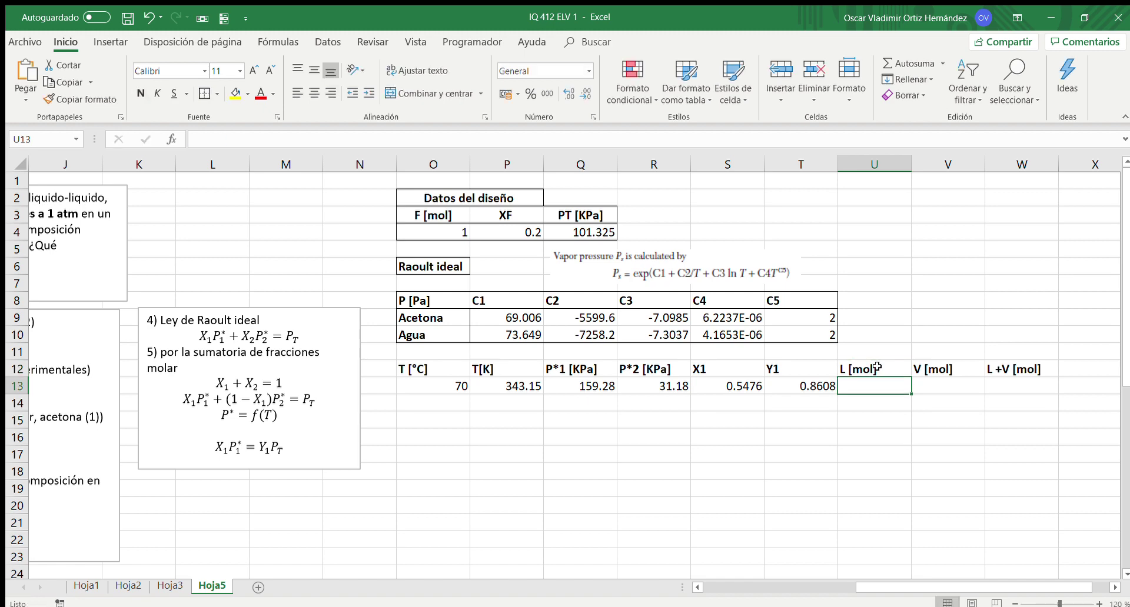
# - Swap the two amount headers so U12 reads V [mol] and V12 reads L [mol]
pyautogui.click(876, 367)
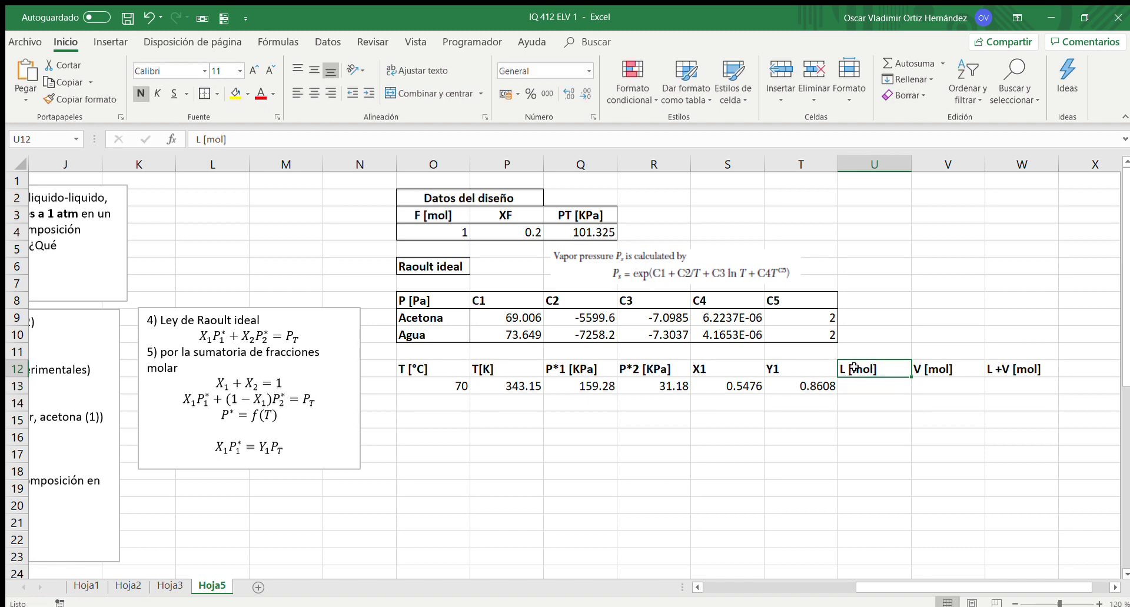
pyautogui.doubleClick(851, 369)
pyautogui.press('BackSpace')
pyautogui.press('BackSpace')
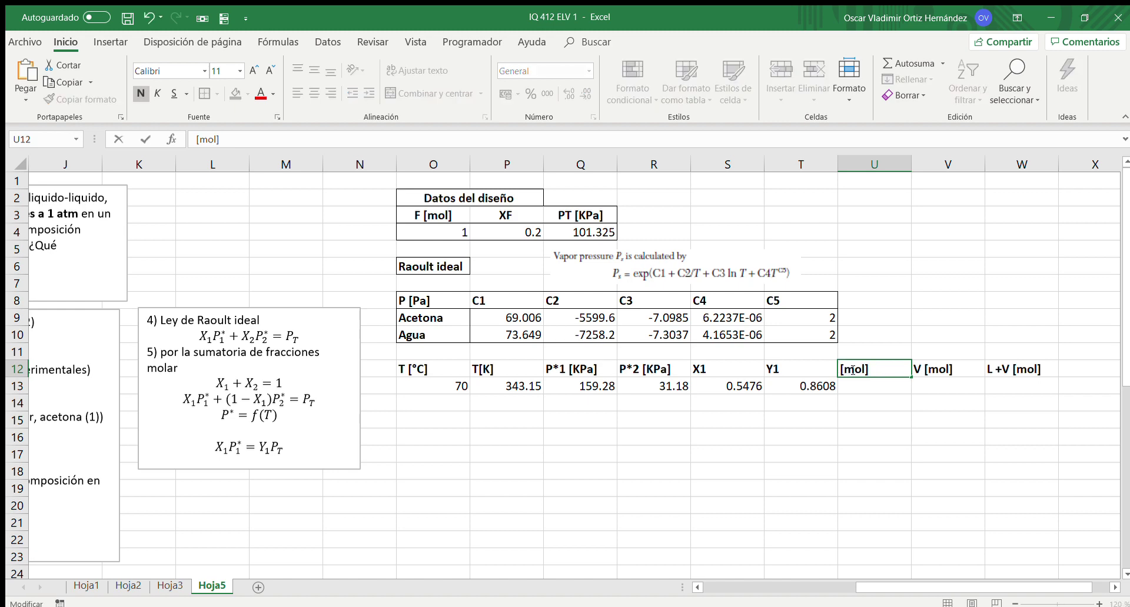
pyautogui.write('V')
pyautogui.press('Return')
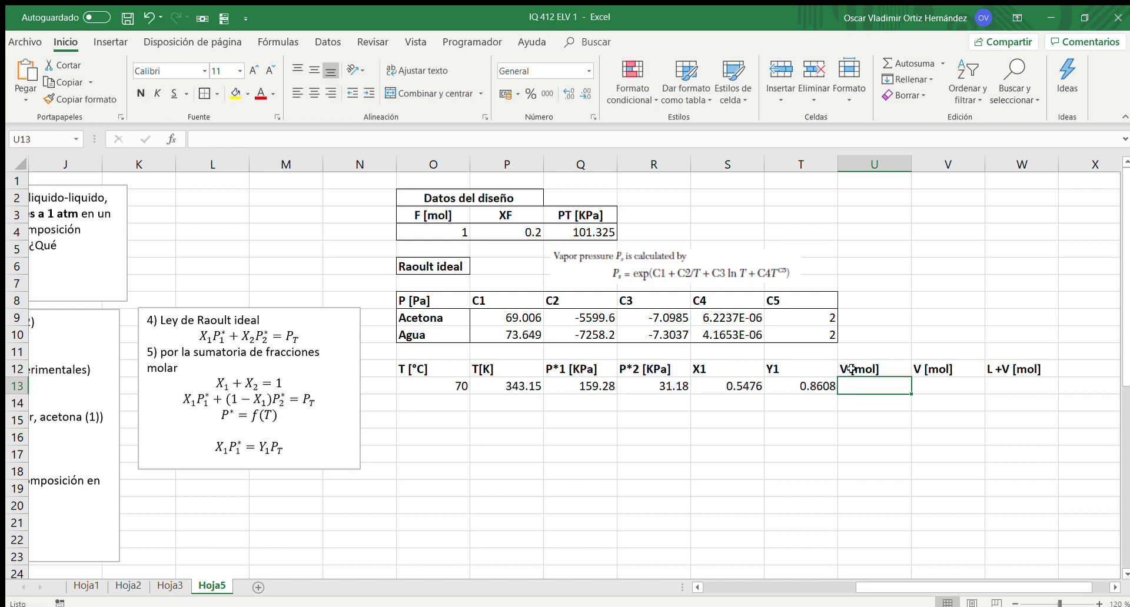
pyautogui.doubleClick(916, 366)
pyautogui.press('BackSpace')
pyautogui.press('BackSpace')
pyautogui.write('L')
pyautogui.press('Return')
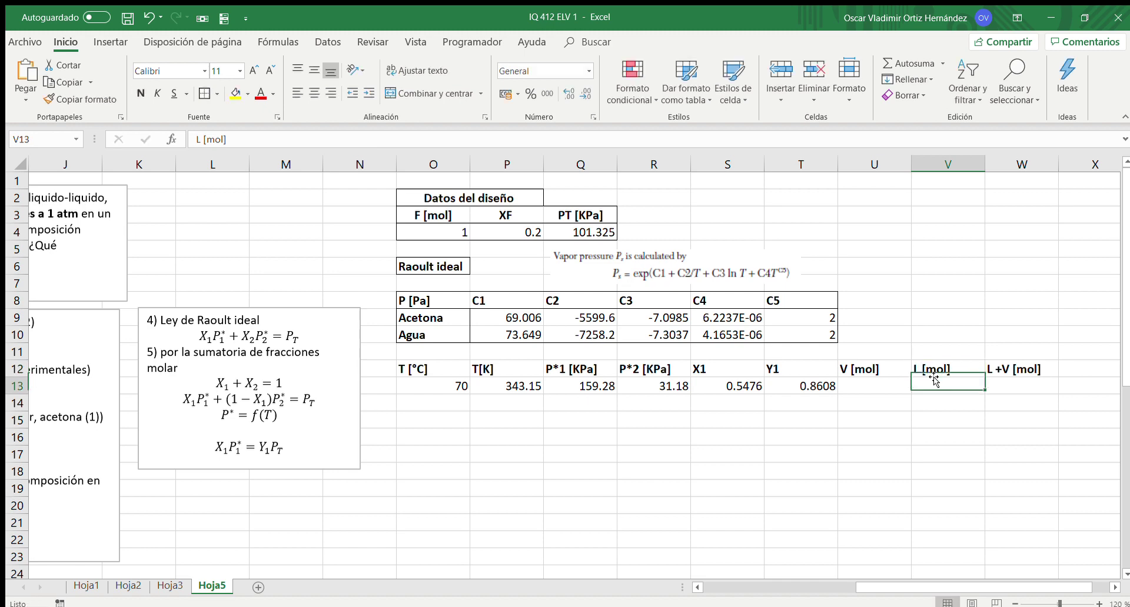
# - Write the V formula in U13 from the operation balance as =0.5*P4*O4/T13
pyautogui.moveTo(896, 588); pyautogui.dragTo(836, 591)
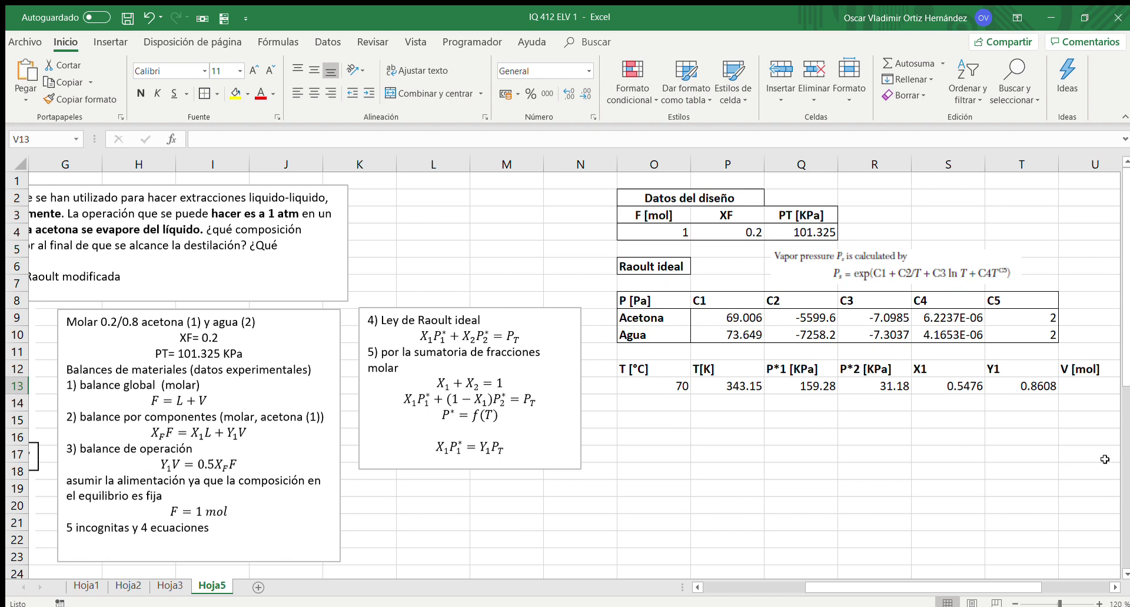
pyautogui.click(1114, 588)
pyautogui.click(1114, 587)
pyautogui.click(1114, 587)
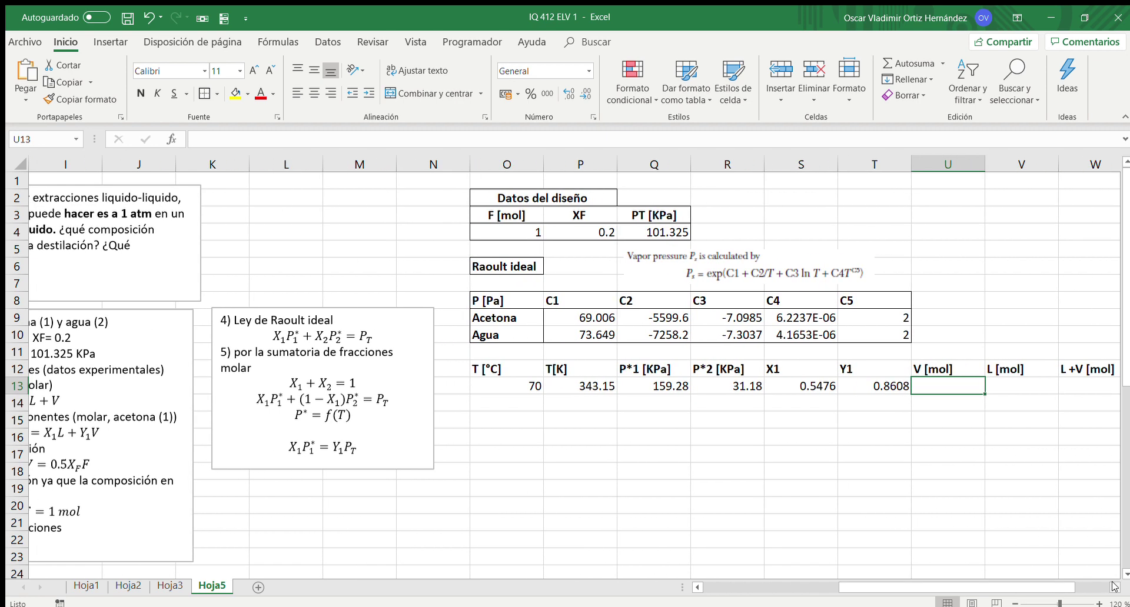
pyautogui.write('=0.5*')
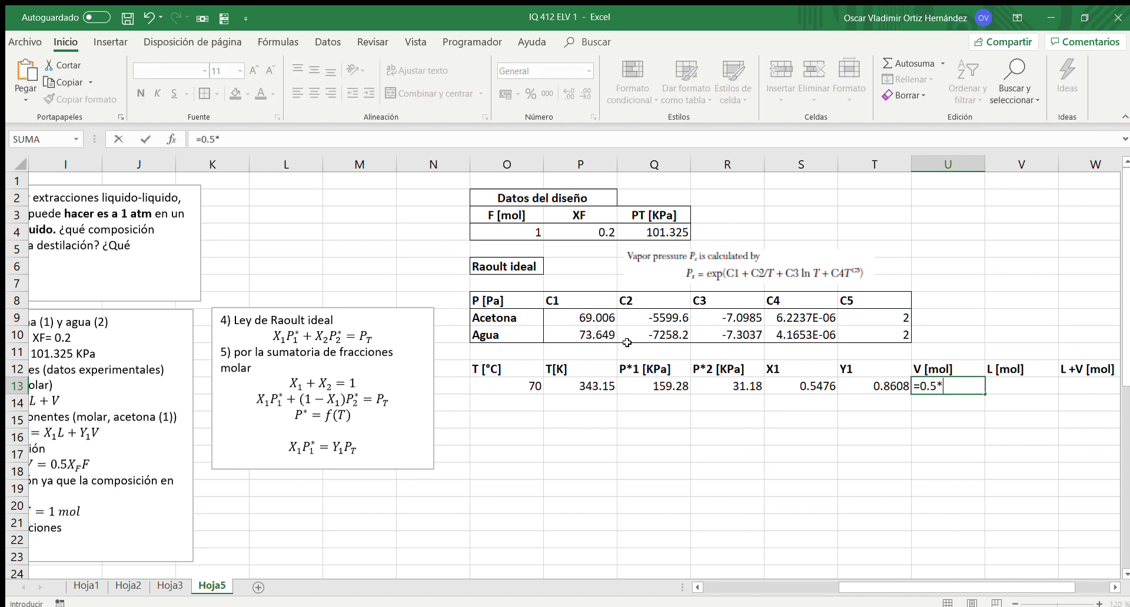
pyautogui.click(590, 230)
pyautogui.write('*')
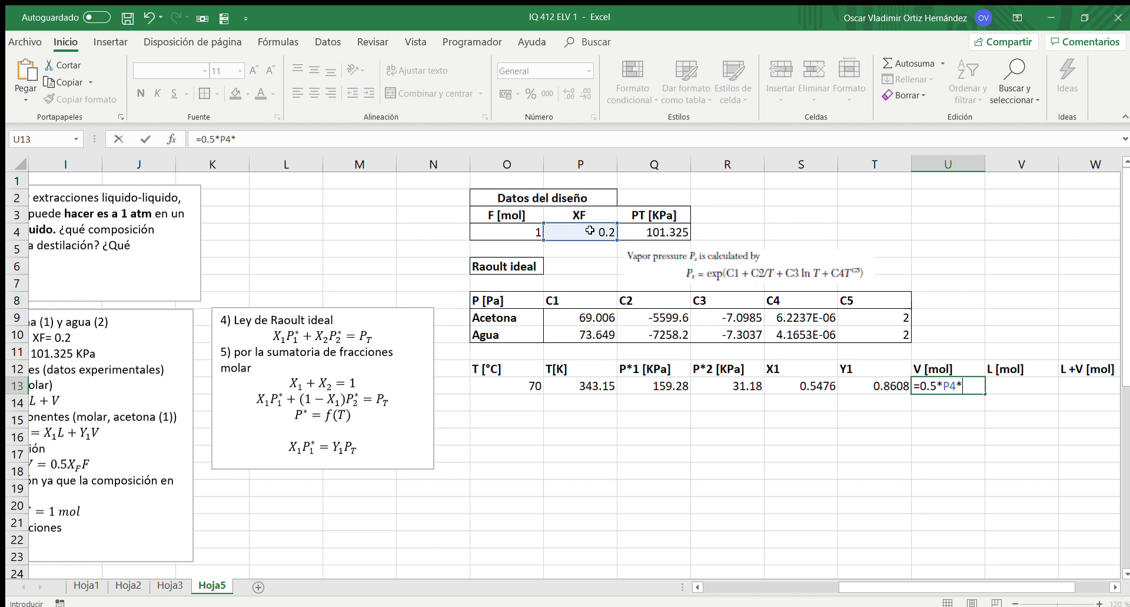
pyautogui.click(499, 229)
pyautogui.write('/')
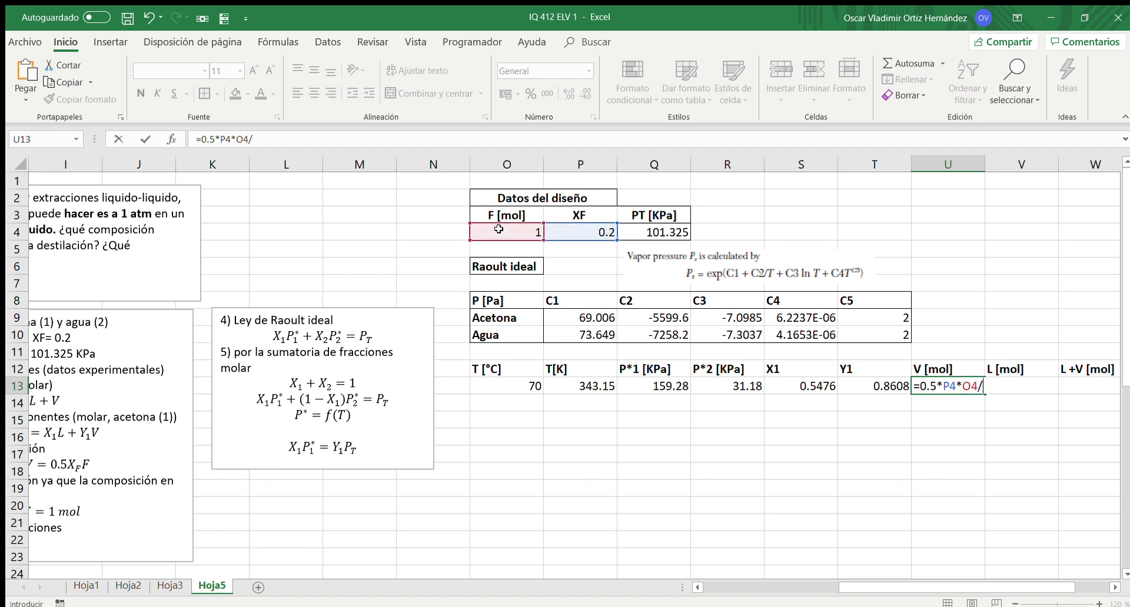
pyautogui.click(875, 385)
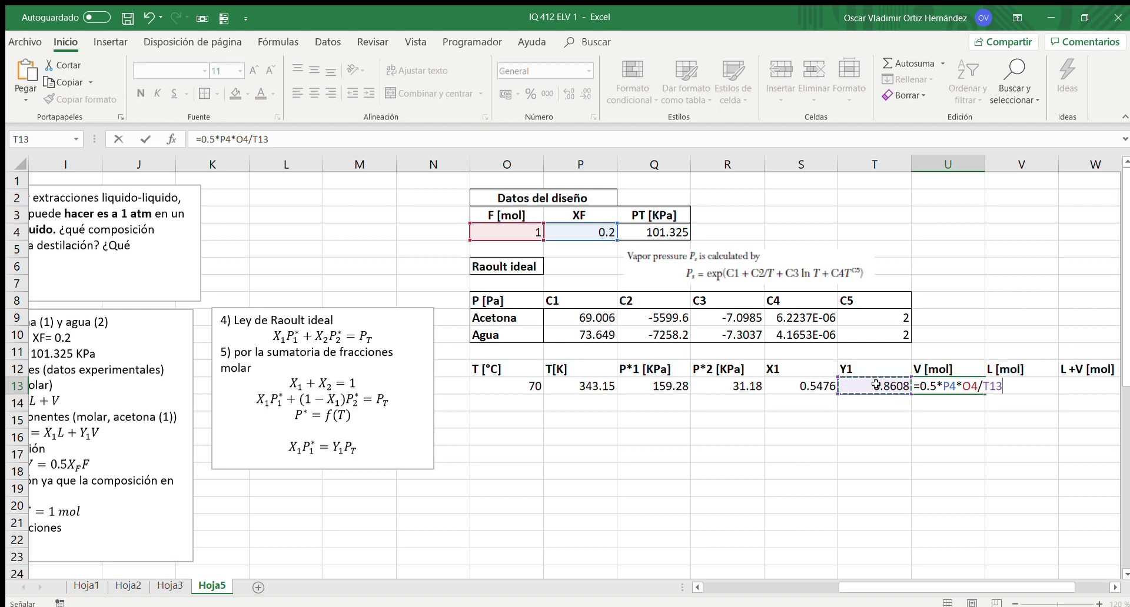
# - Make the XF and F references in the U13 formula absolute as $P$4 and $O$4, and commit it
pyautogui.click(948, 386)
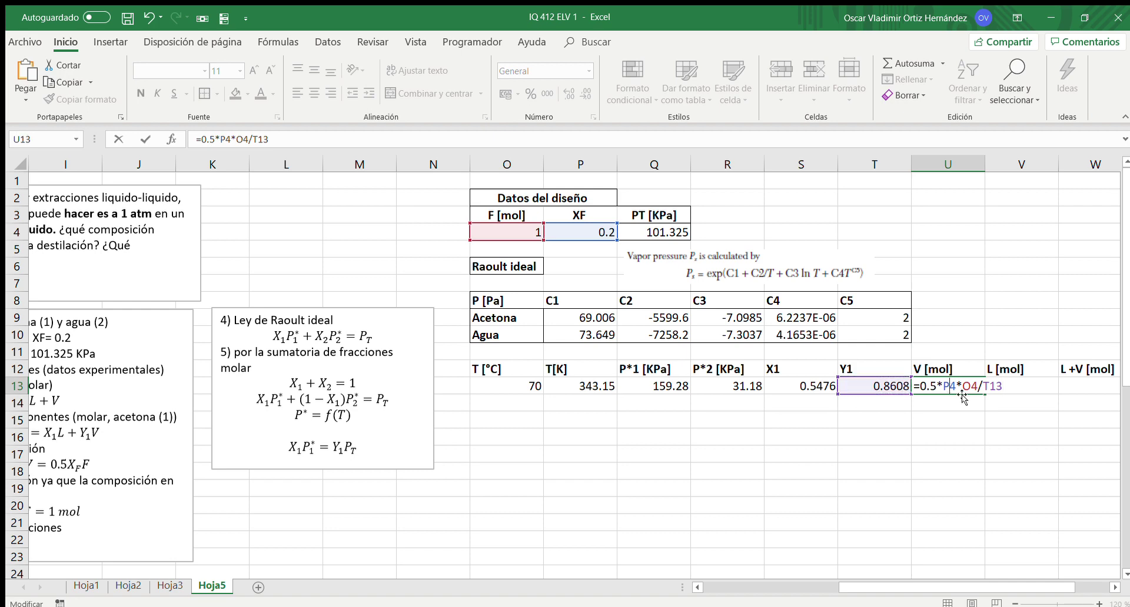
pyautogui.write('$P')
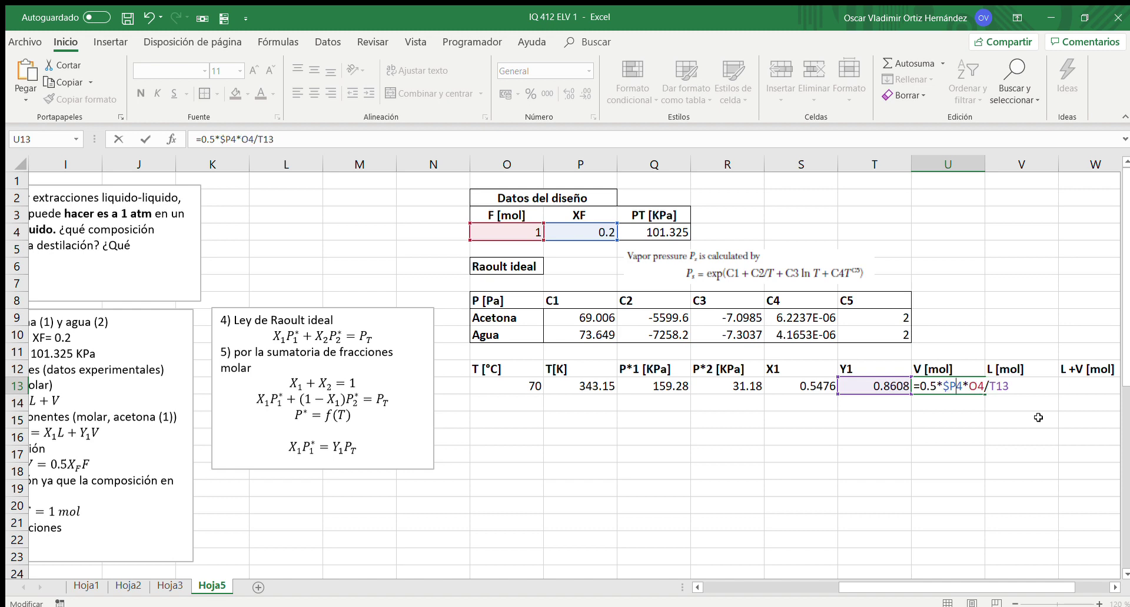
pyautogui.write('$')
pyautogui.press('Right')
pyautogui.write('$')
pyautogui.press('Right')
pyautogui.write('$')
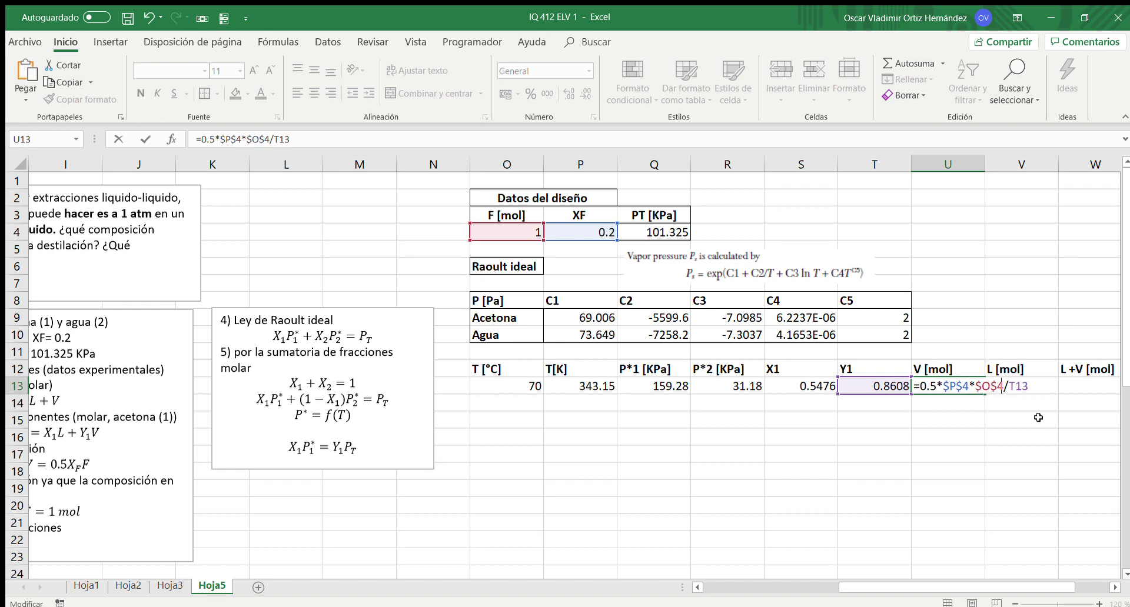
pyautogui.hotkey('ctrl', 'Return')
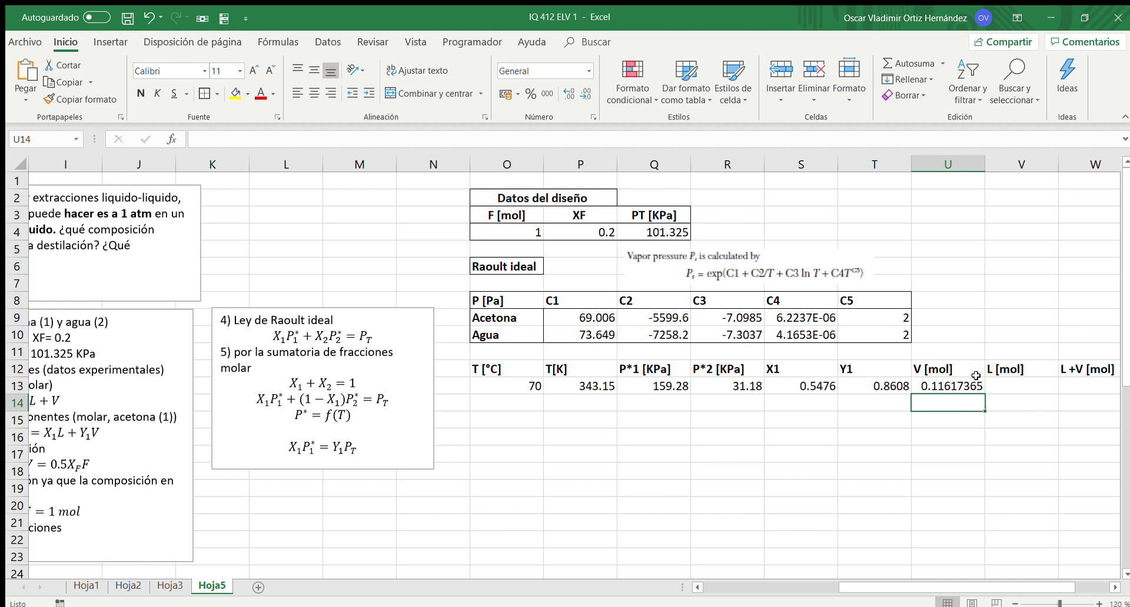
# - Reduce the V amount in U13 to four decimal places
pyautogui.doubleClick(585, 94)
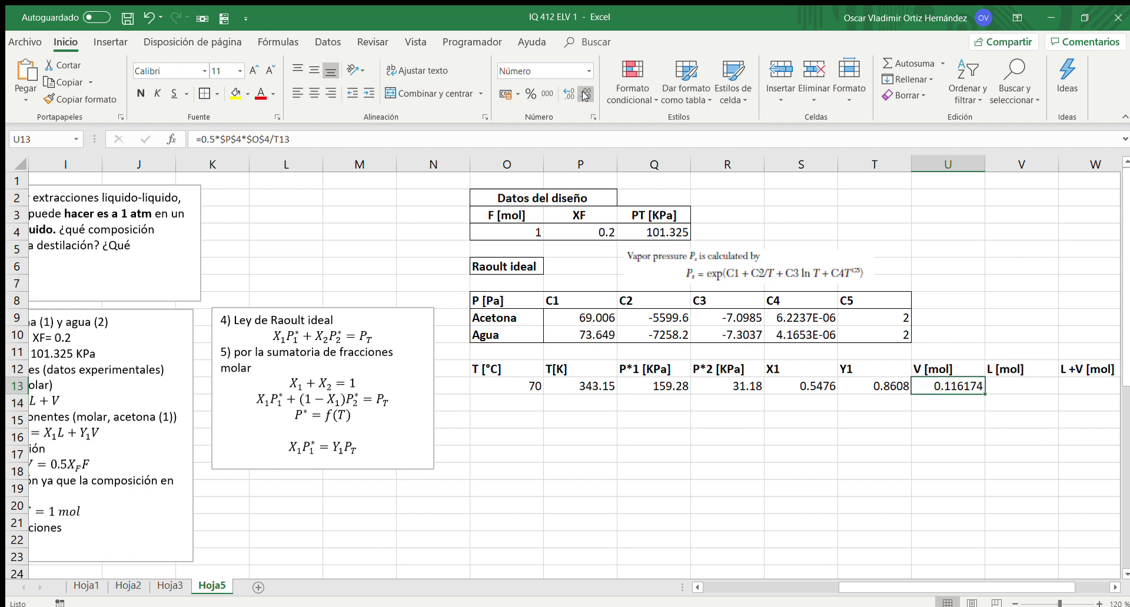
pyautogui.click(584, 94)
pyautogui.click(584, 94)
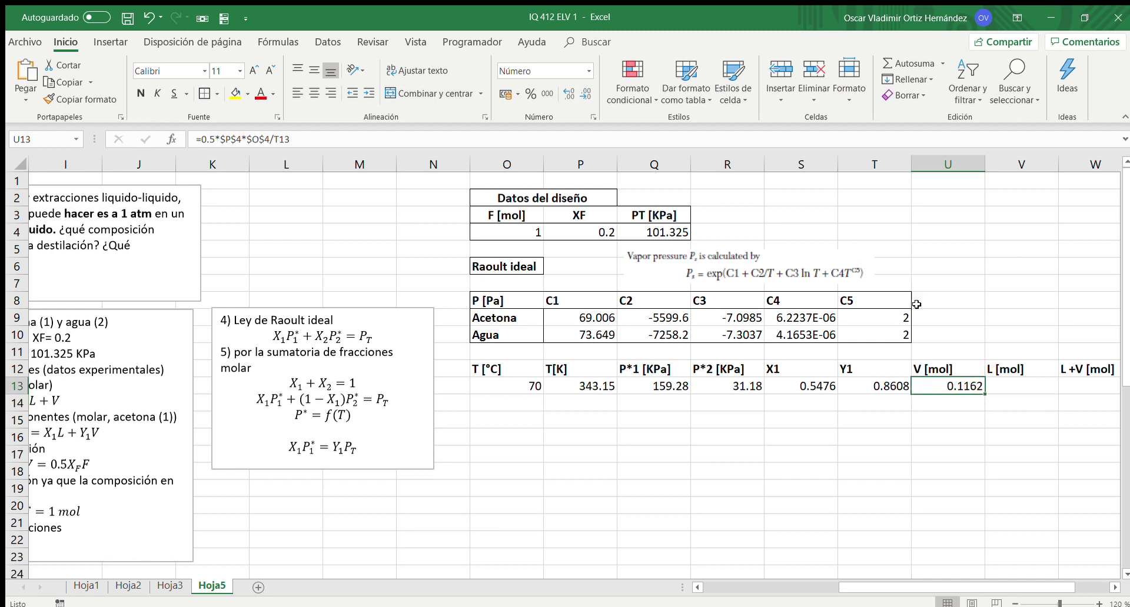
# - Write the numerator of the L formula in V13 from the component balance as =P4*O4-T13*U13
pyautogui.click(999, 389)
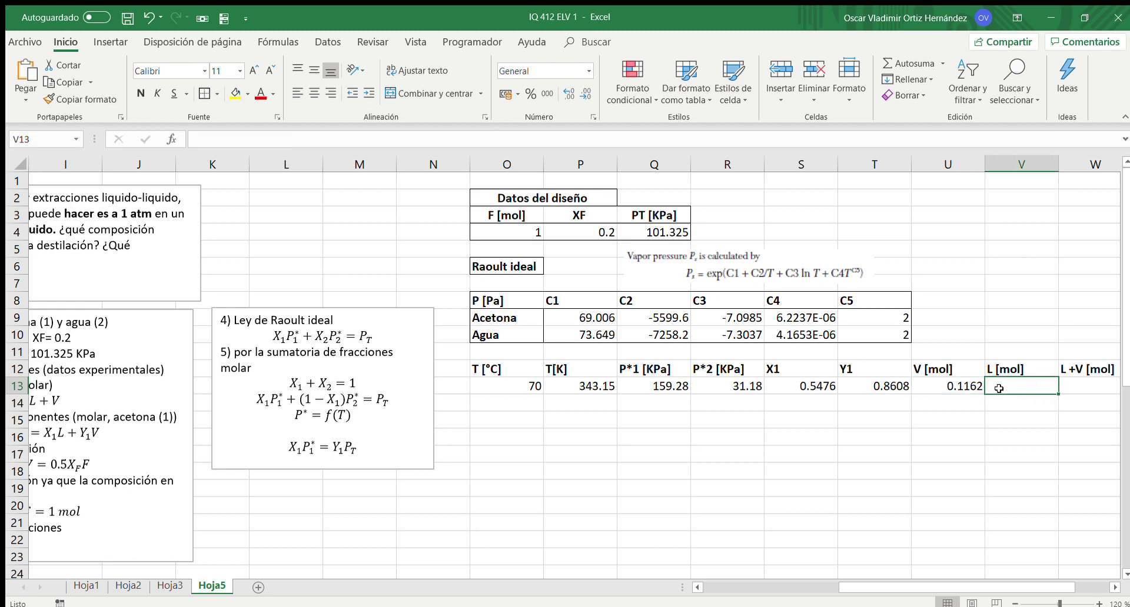
pyautogui.write('=')
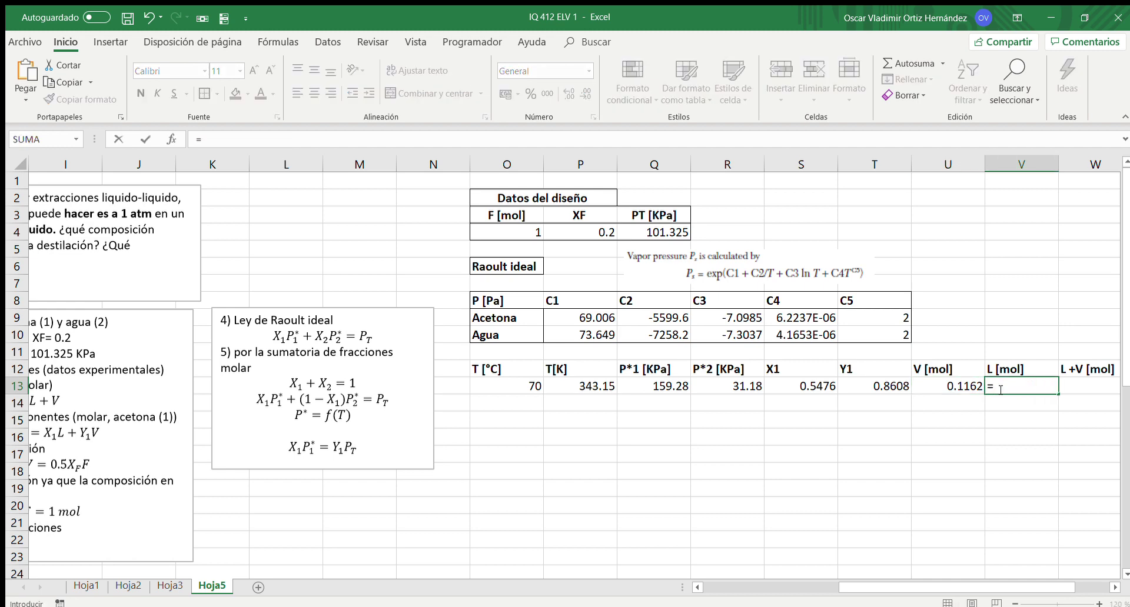
pyautogui.click(588, 230)
pyautogui.write('*')
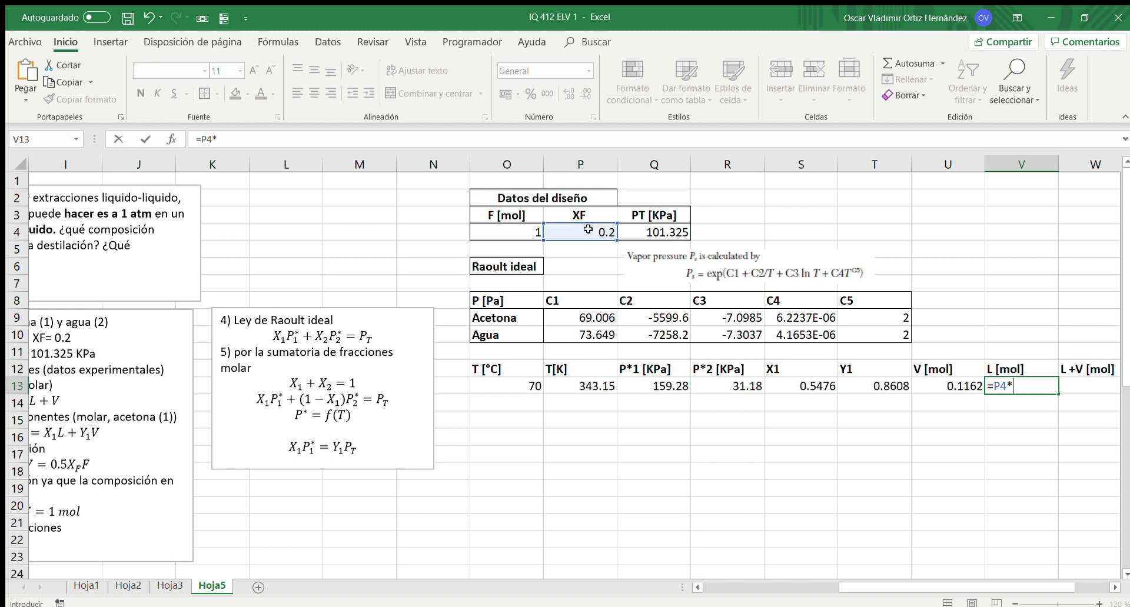
pyautogui.click(522, 228)
pyautogui.write('-')
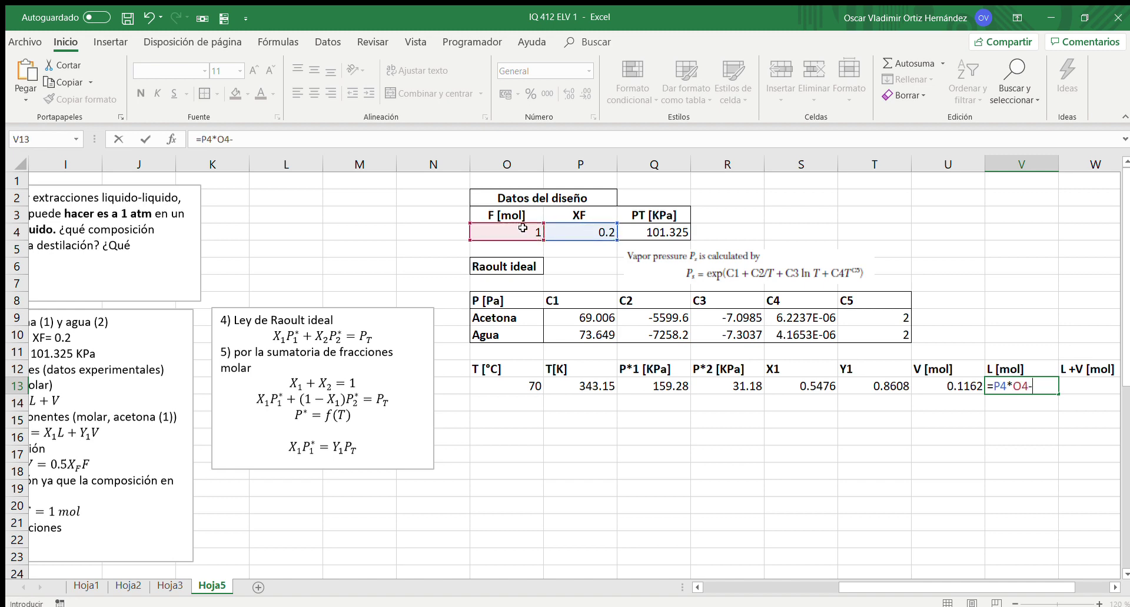
pyautogui.click(867, 385)
pyautogui.write('*')
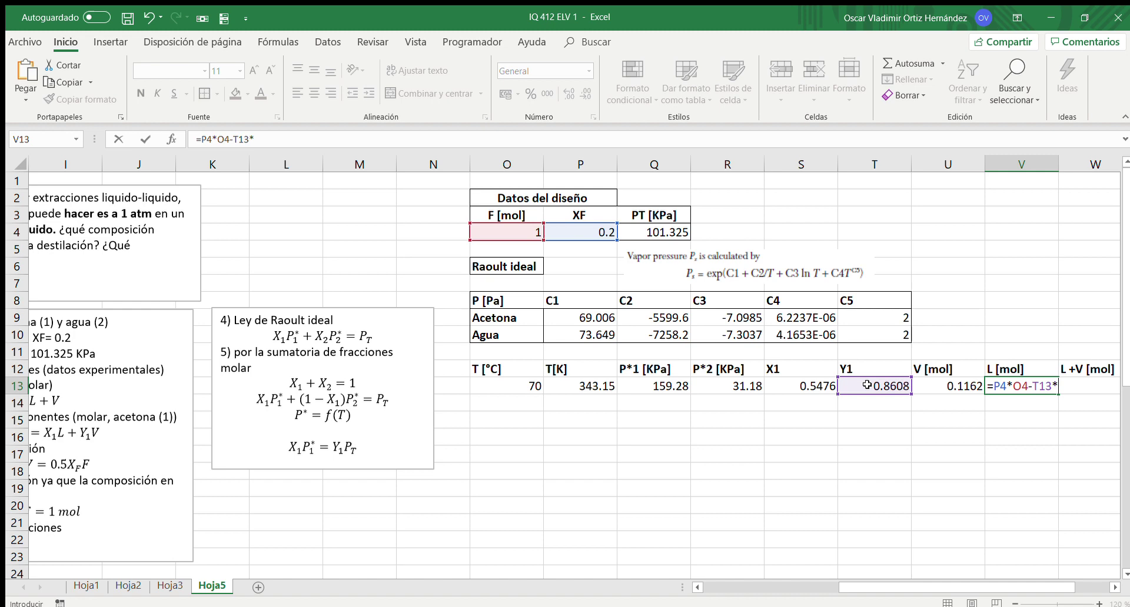
pyautogui.click(945, 385)
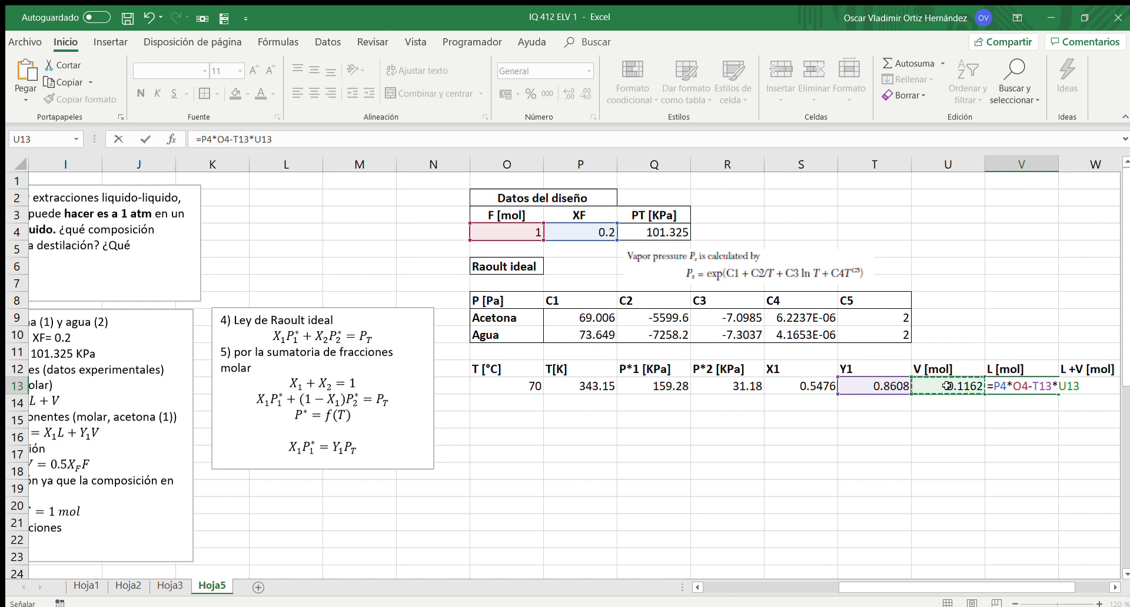
# - Enclose the V13 expression in parentheses and divide it by X1, giving =(P4*O4-T13*U13)/S13
pyautogui.click(994, 386)
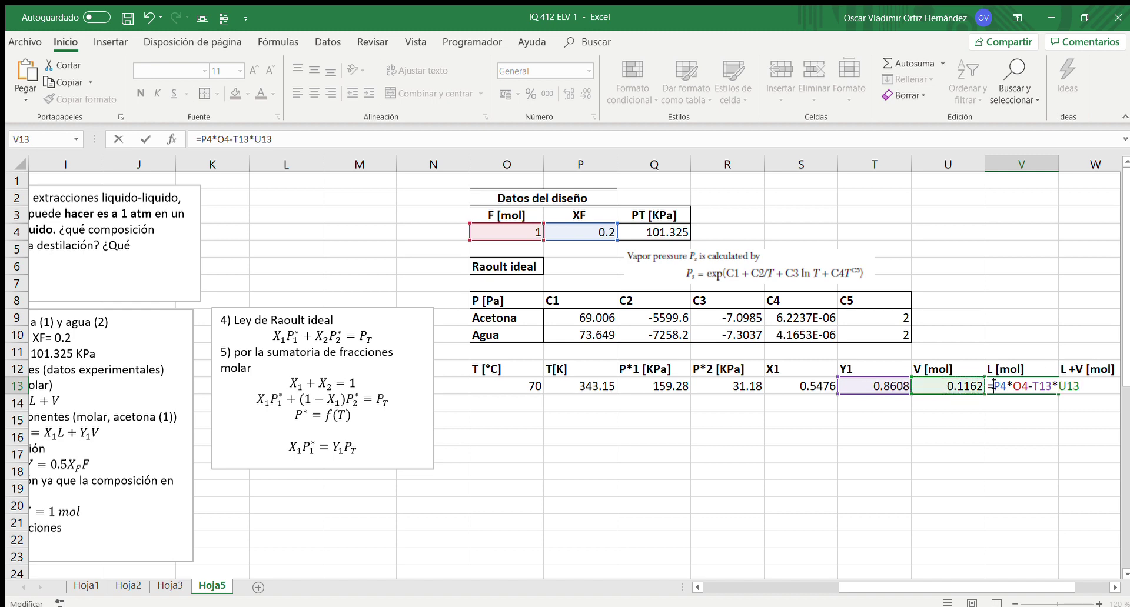
pyautogui.write('(')
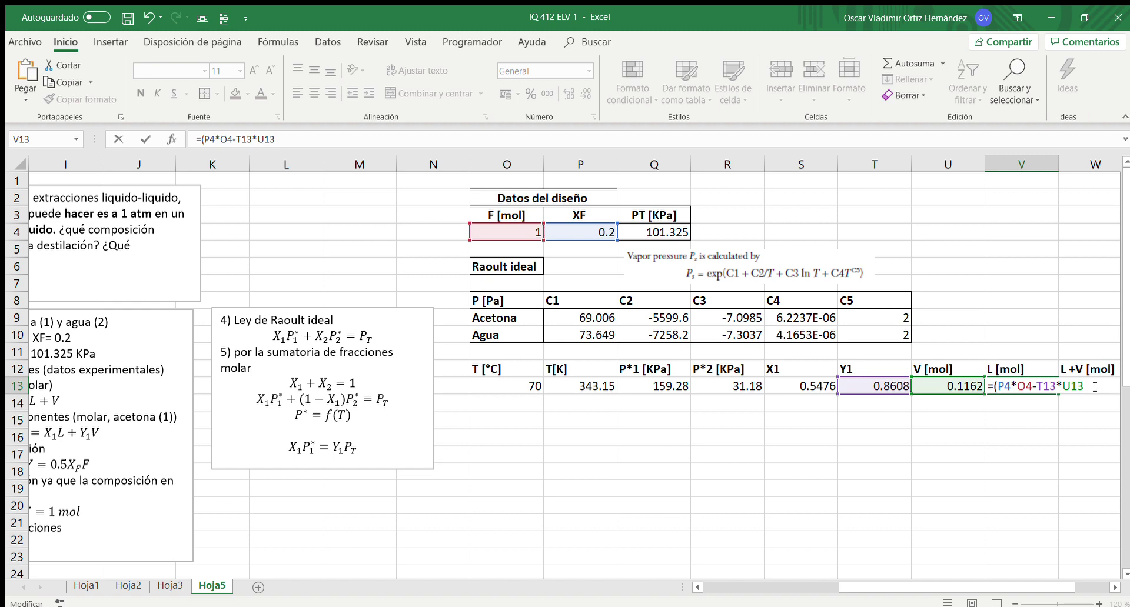
pyautogui.write('/')
pyautogui.click(784, 385)
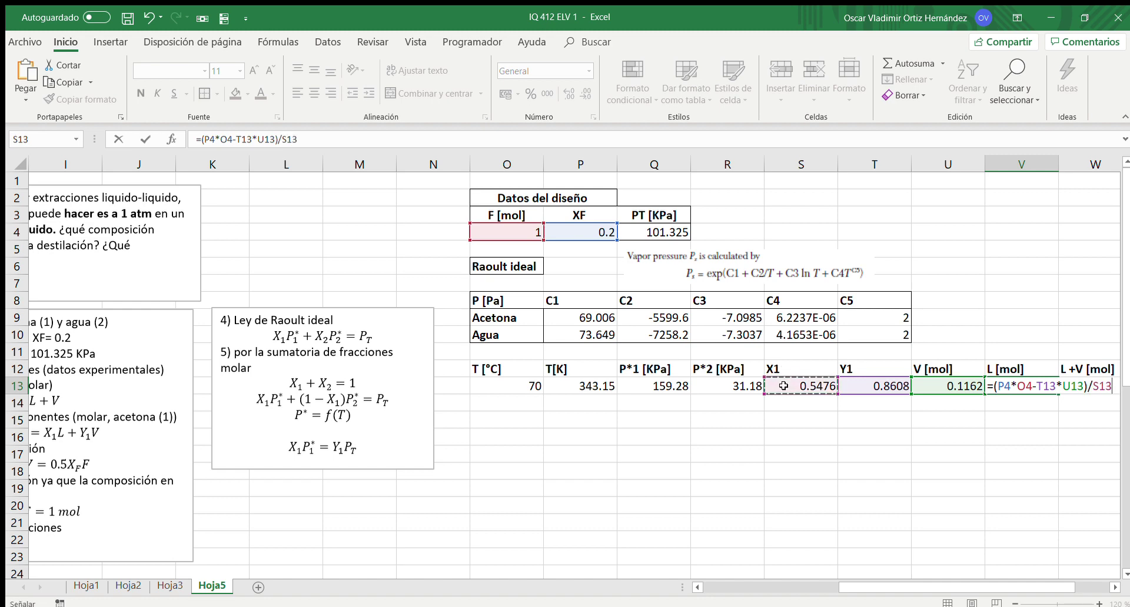
pyautogui.press('Return')
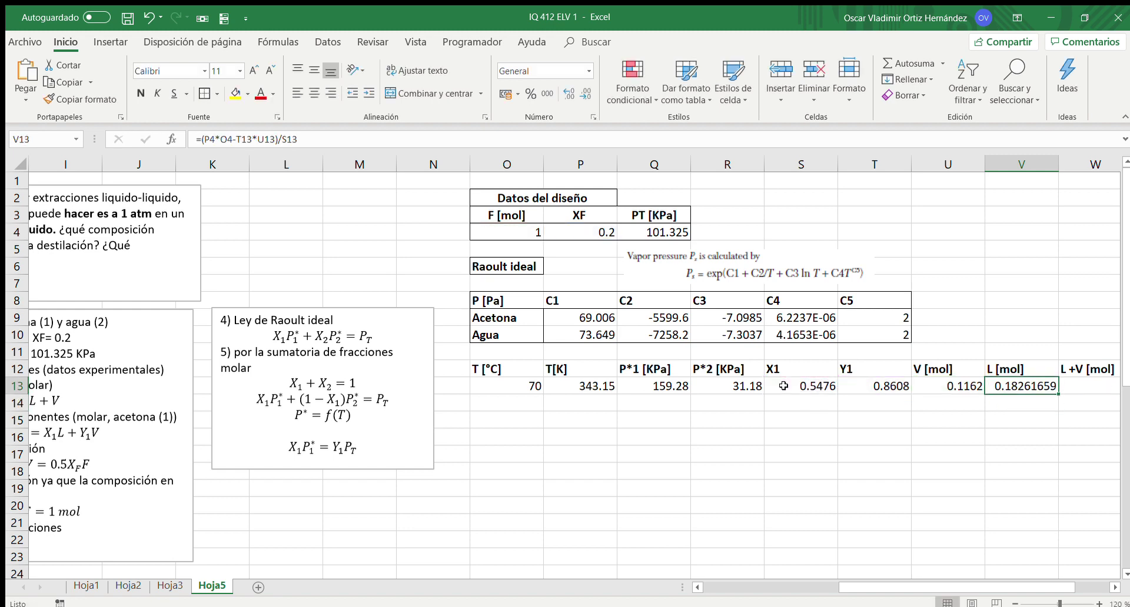
# - Reduce the L amount in V13 to four decimal places
pyautogui.click(586, 91)
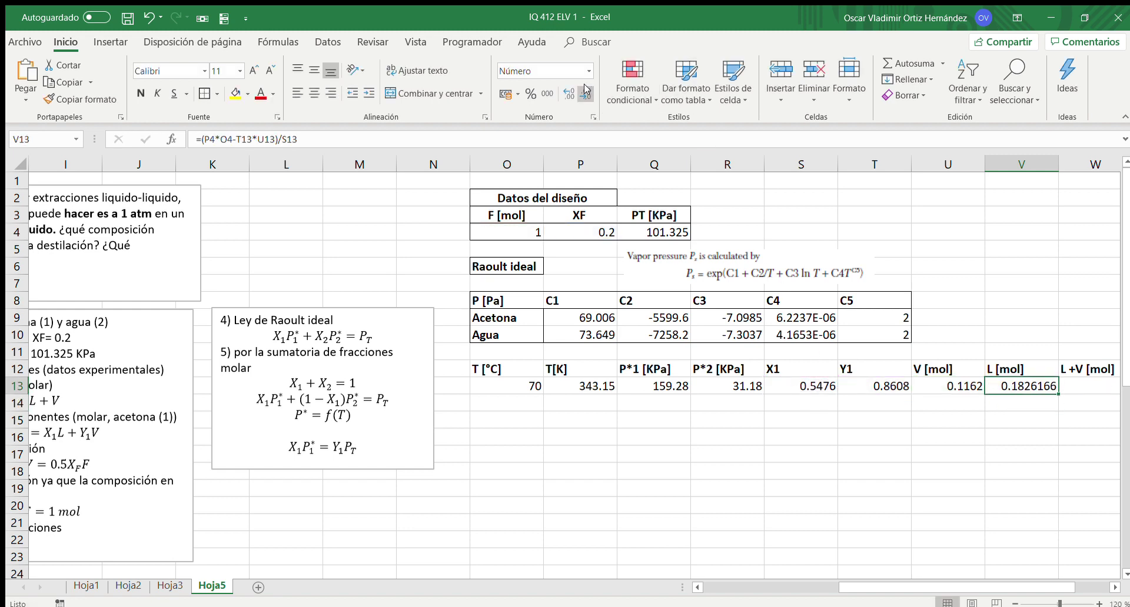
pyautogui.click(586, 91)
pyautogui.click(586, 91)
pyautogui.click(586, 91)
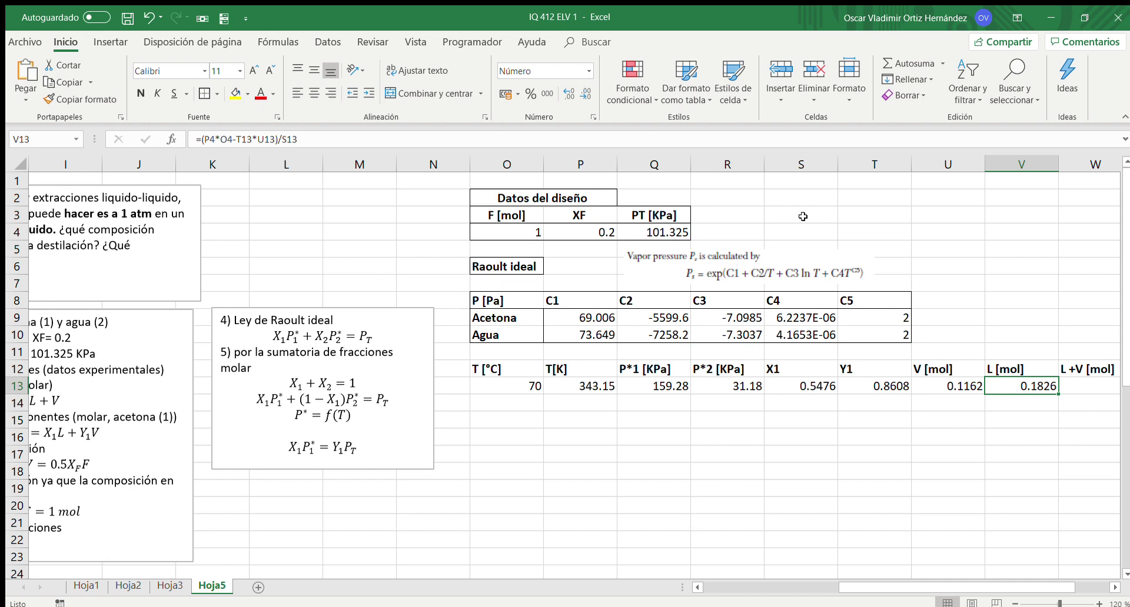
# - Calculate the L +V total in W13 with the formula =U13+V13
pyautogui.click(1083, 384)
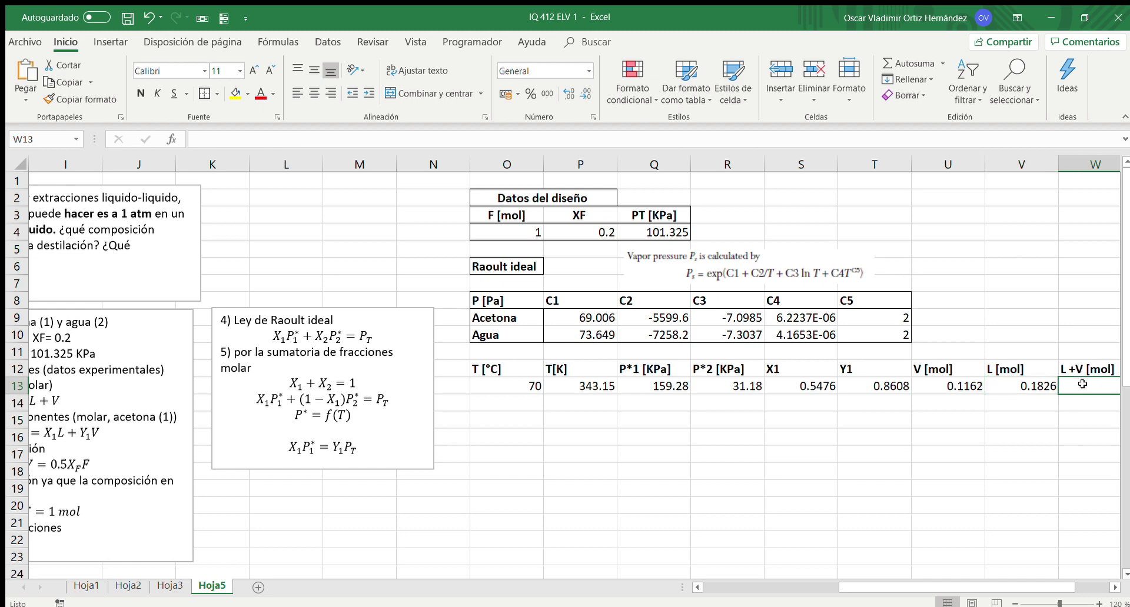
pyautogui.write('=')
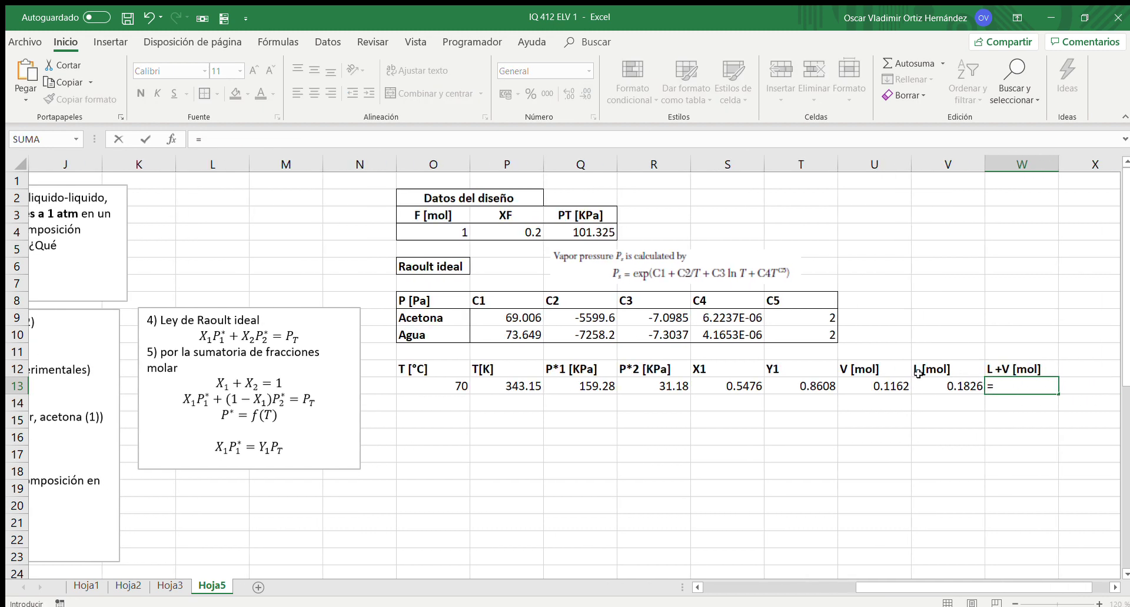
pyautogui.click(899, 380)
pyautogui.write('+')
pyautogui.click(929, 380)
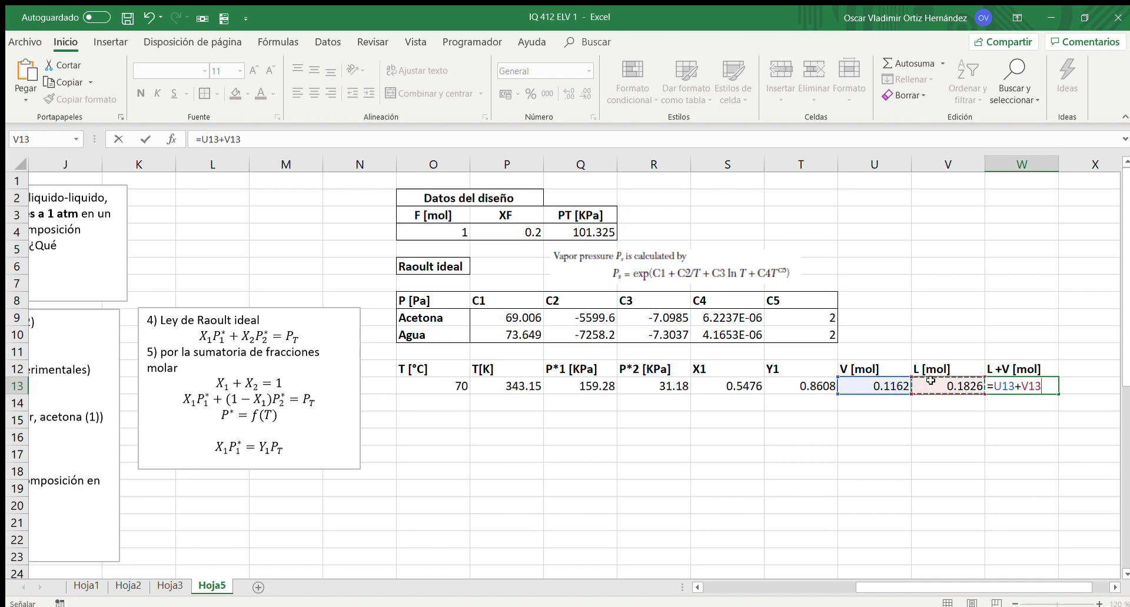
pyautogui.press('Return')
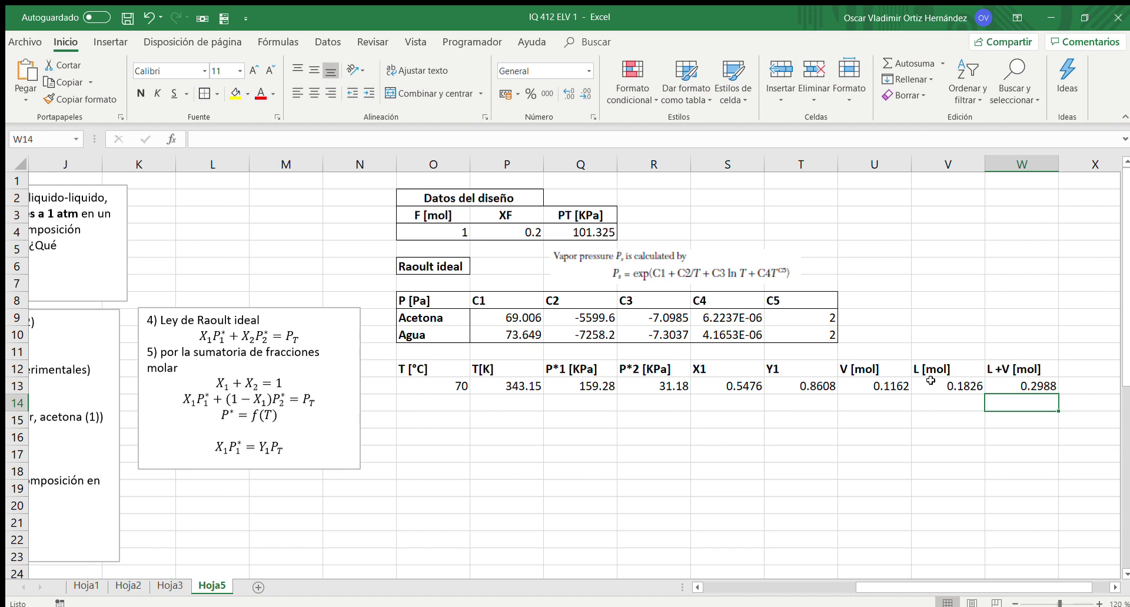
# - Make the P4 and O4 references in the V13 liquid formula absolute, giving =($P$4*$O$4-T13*U13)/S13
pyautogui.click(931, 381)
pyautogui.doubleClick(933, 383)
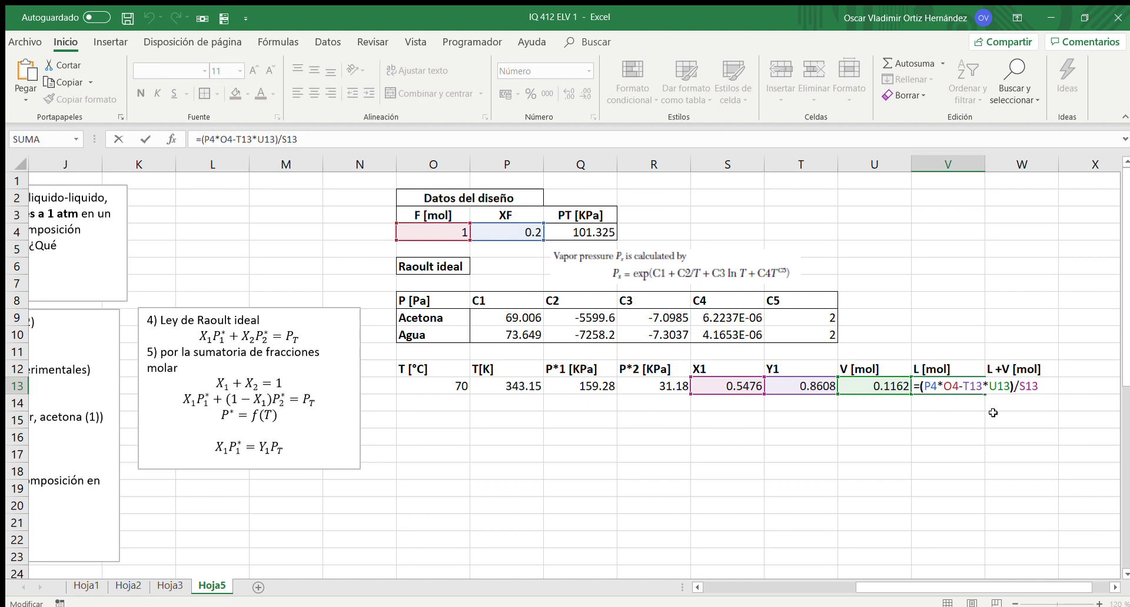
pyautogui.press('F4')
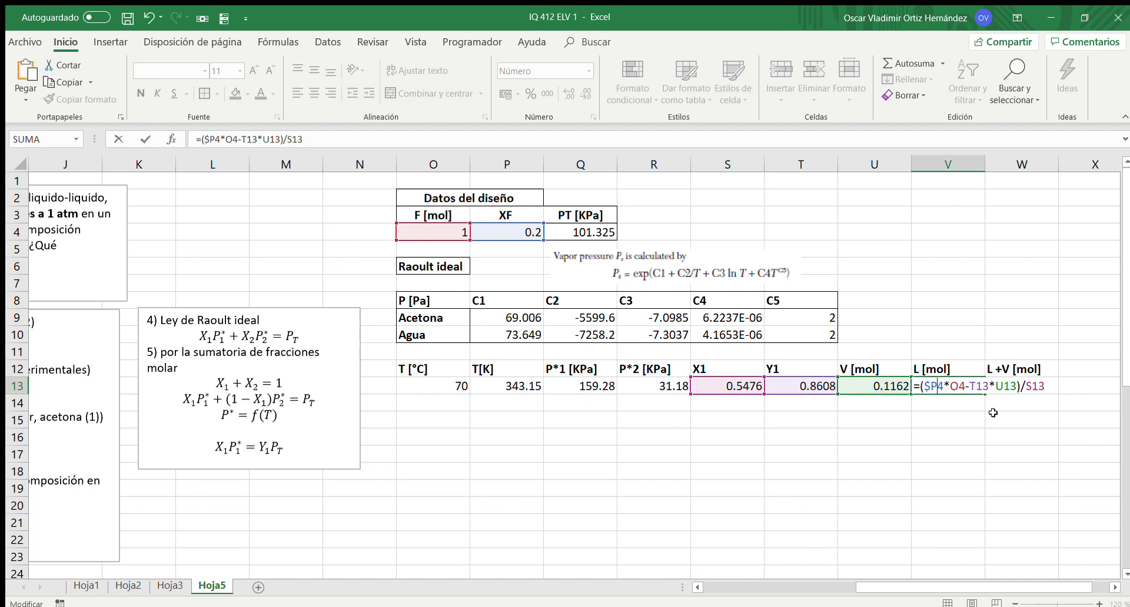
pyautogui.write('$')
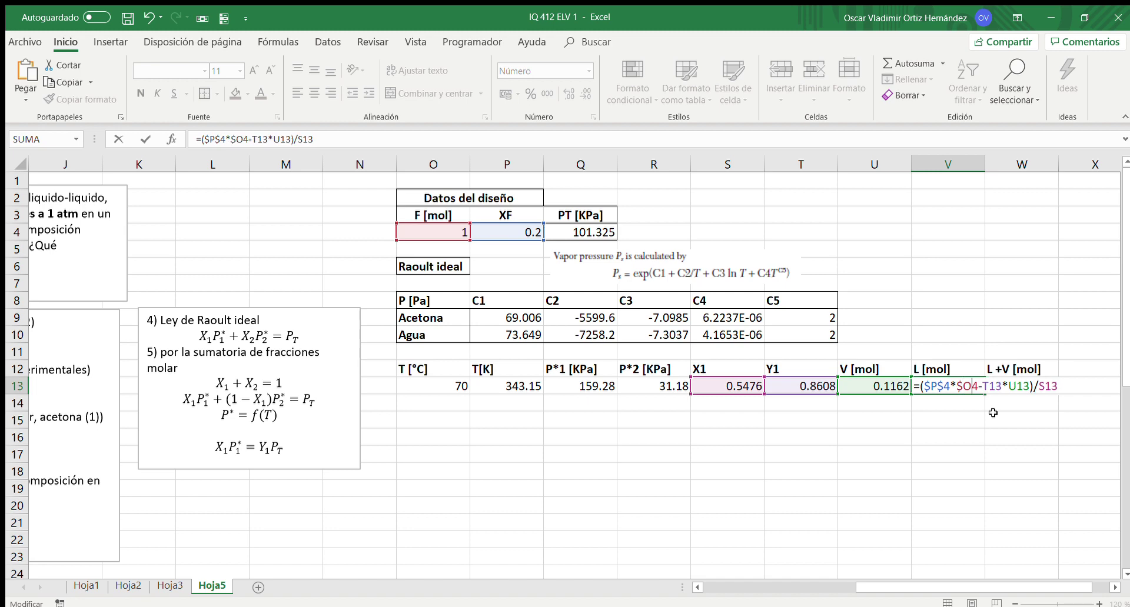
pyautogui.hotkey('ctrl', 'Return')
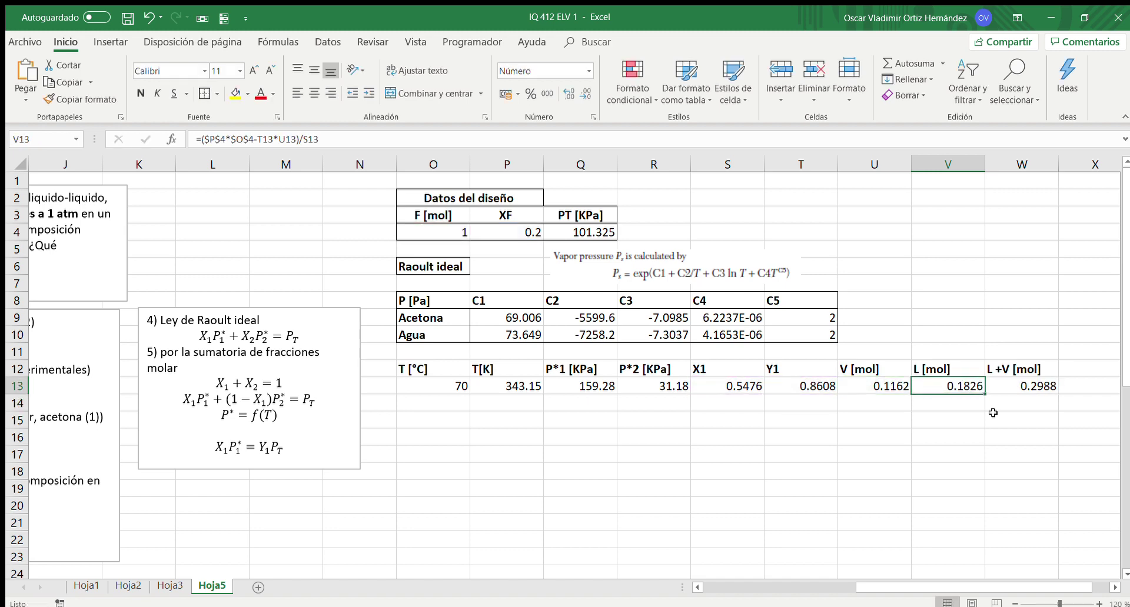
# - Check the cell references in the L, V and Y1 formulas in V13, U13 and T13 without altering them
pyautogui.doubleClick(977, 387)
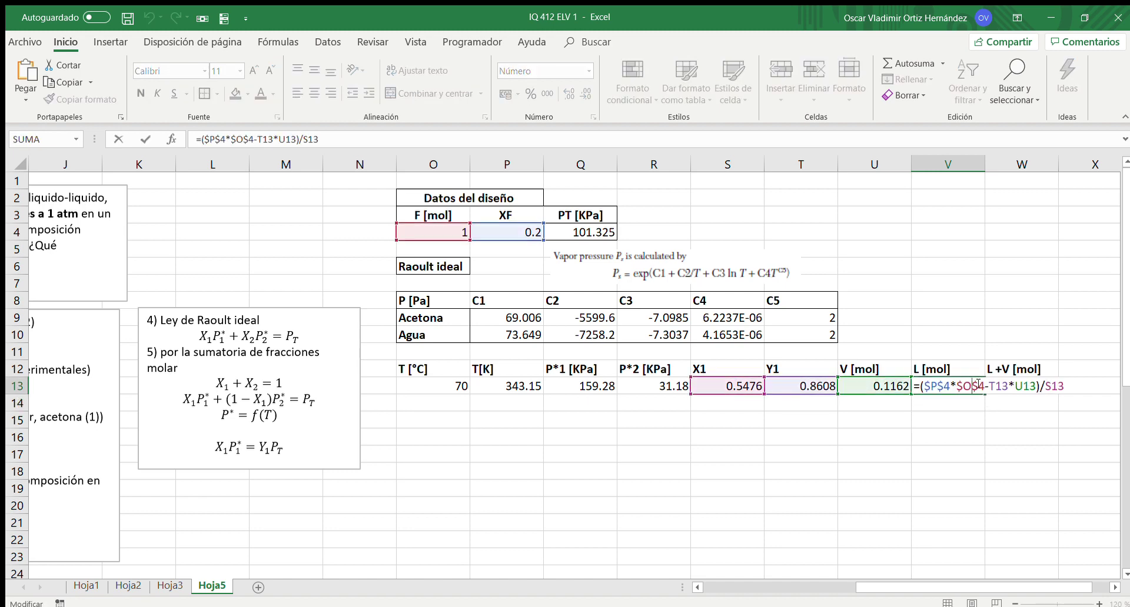
pyautogui.press('Return')
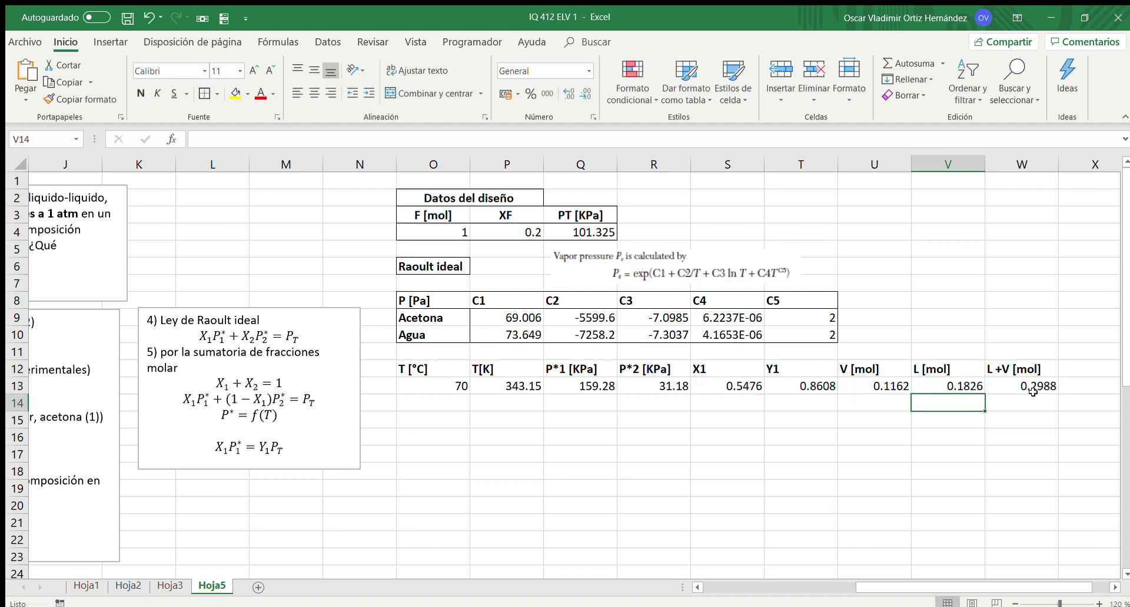
pyautogui.click(889, 381)
pyautogui.doubleClick(884, 386)
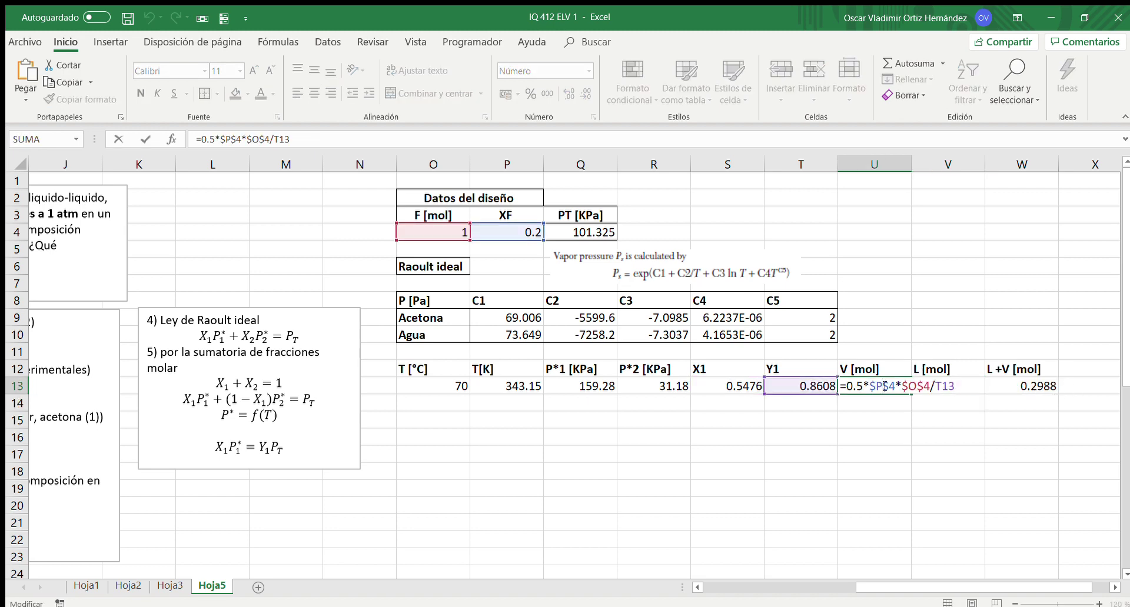
pyautogui.press('Escape')
pyautogui.doubleClick(812, 386)
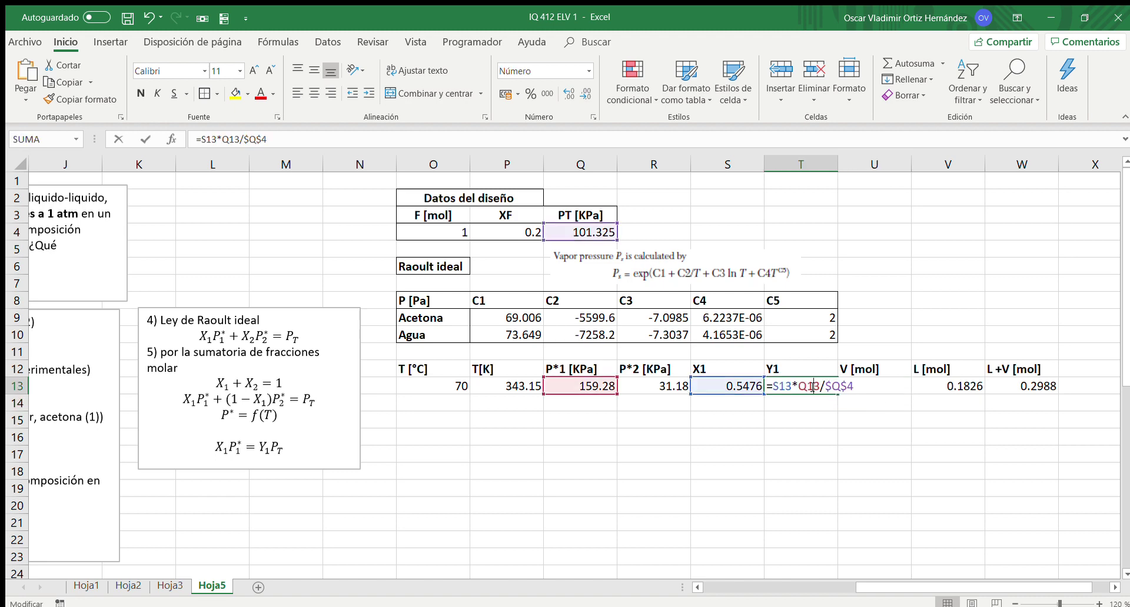
pyautogui.press('Return')
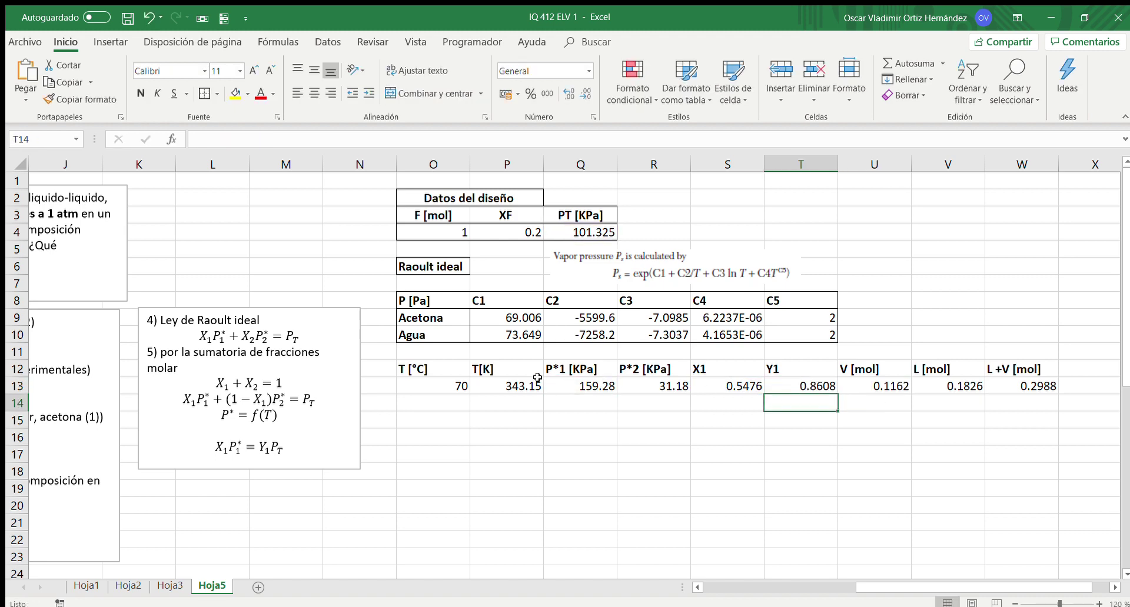
# - Enter 60 as the second trial temperature in O14
pyautogui.click(458, 398)
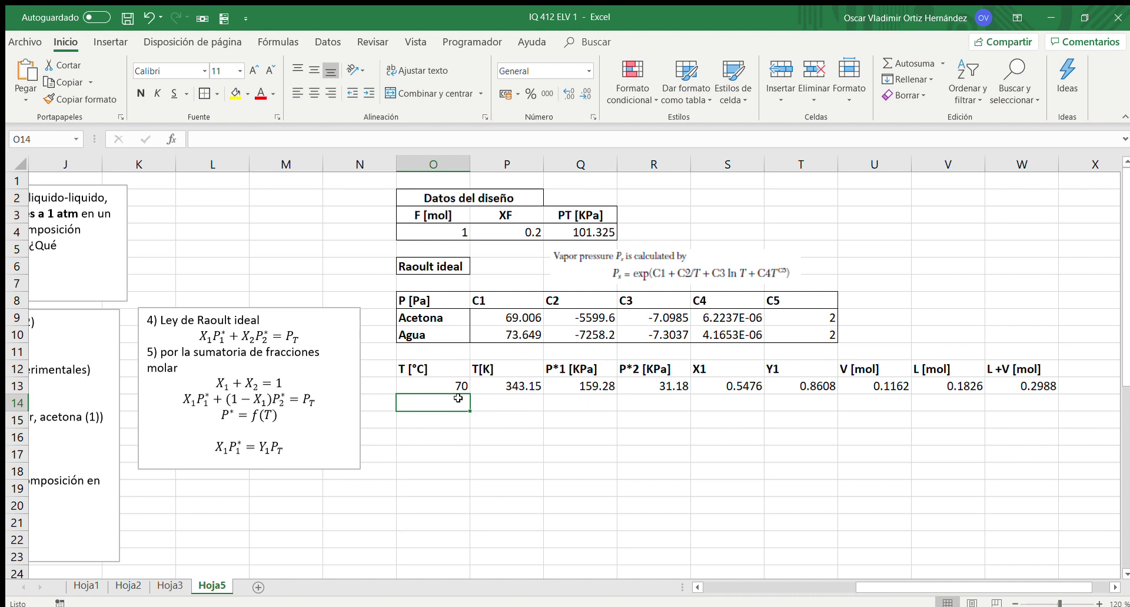
pyautogui.write('68')
pyautogui.press('Return')
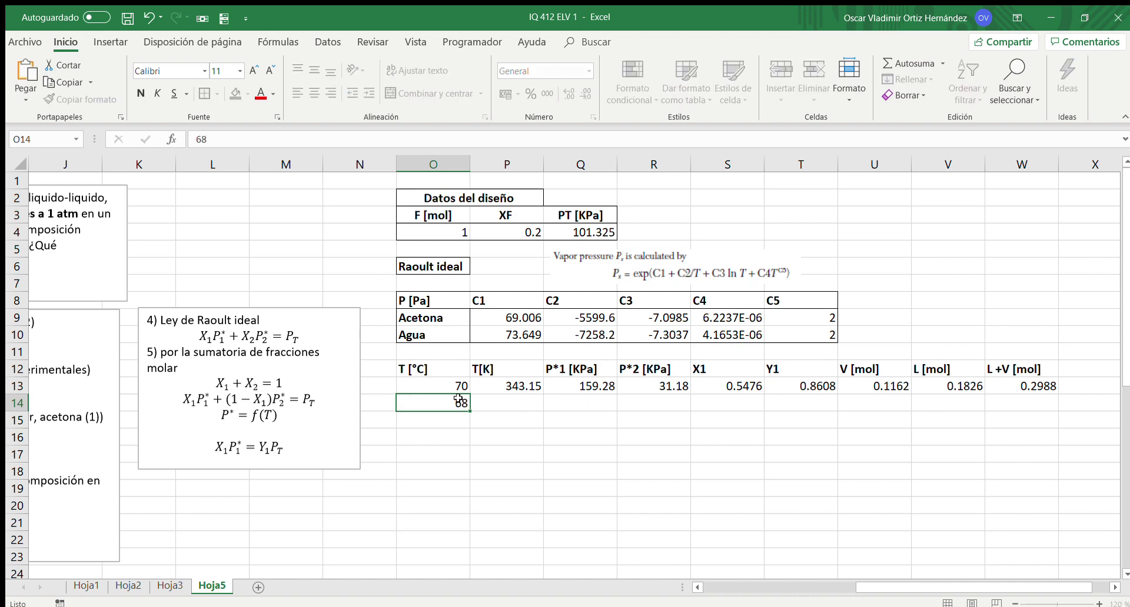
pyautogui.click(458, 401)
pyautogui.write('60')
pyautogui.press('Return')
# - Fill the row 13 formulas from T[K] through L +V down into row 14
pyautogui.click(458, 401)
pyautogui.press('Up')
pyautogui.press('Right')
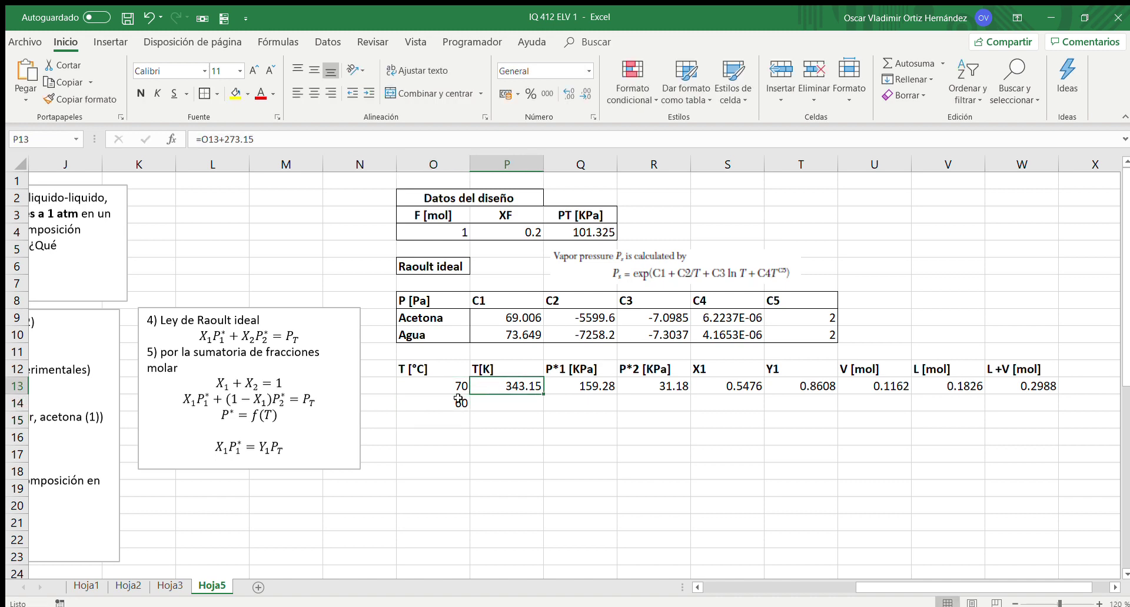
pyautogui.moveTo(542, 394); pyautogui.dragTo(543, 409)
pyautogui.moveTo(606, 381); pyautogui.dragTo(1058, 406)
pyautogui.click(1002, 421)
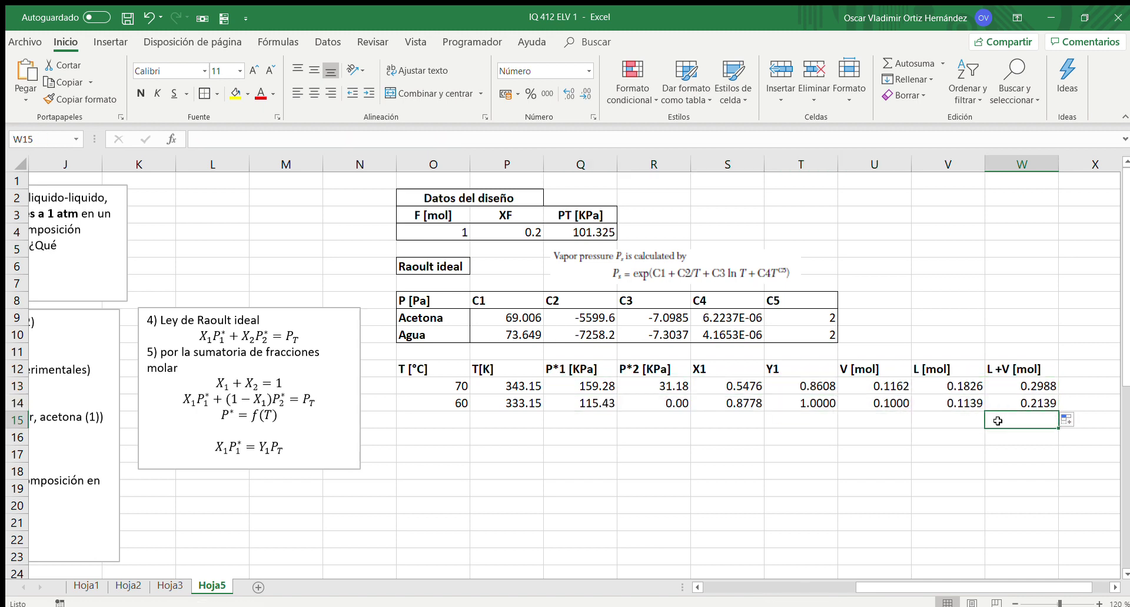
# - Enter 80 as the third trial temperature in O15
pyautogui.click(1016, 404)
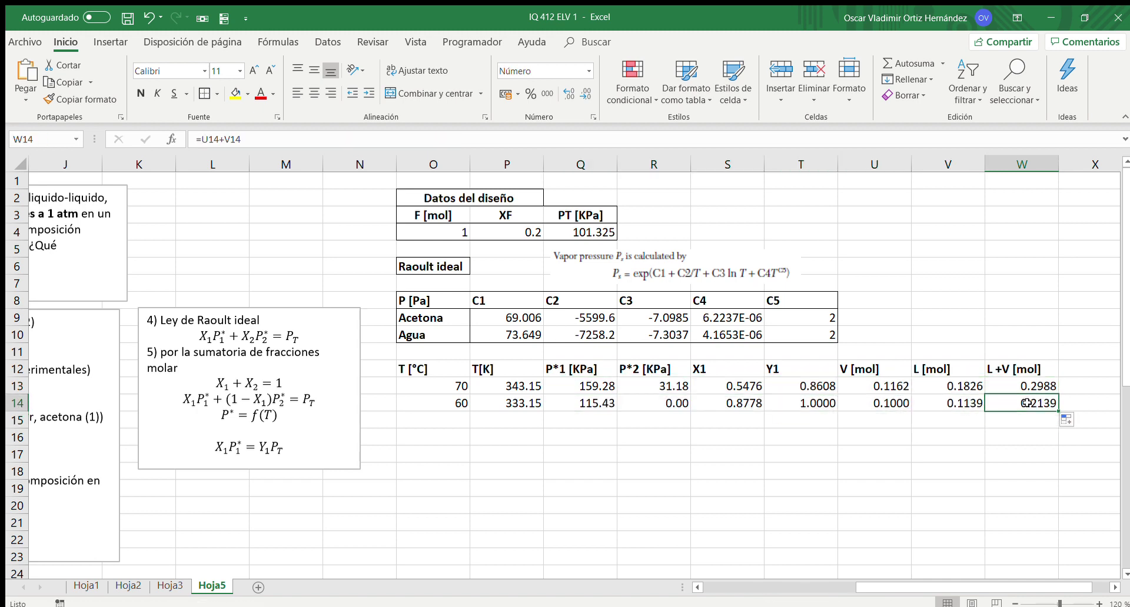
pyautogui.press('Left')
pyautogui.press('Left')
pyautogui.press('Left')
pyautogui.press('Left')
pyautogui.press('Left')
pyautogui.press('Left')
pyautogui.press('Left')
pyautogui.press('Left')
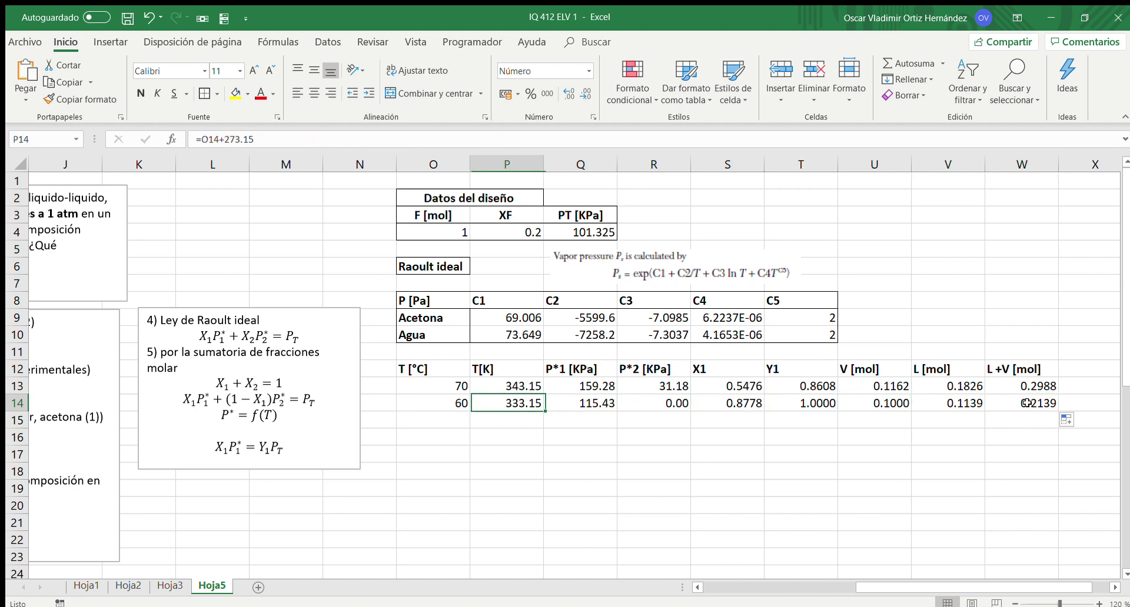
pyautogui.press('Down')
pyautogui.write('80')
pyautogui.press('Return')
# - Fill the row 14 formulas from T[K] through L +V down into row 15
pyautogui.press('Up')
pyautogui.press('Up')
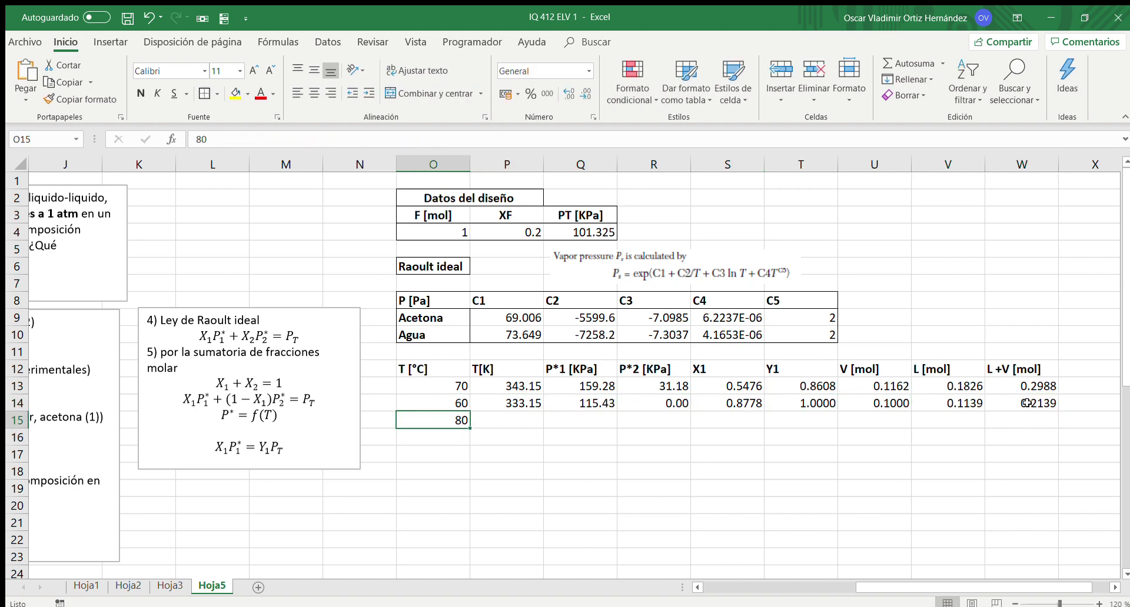
pyautogui.press('Right')
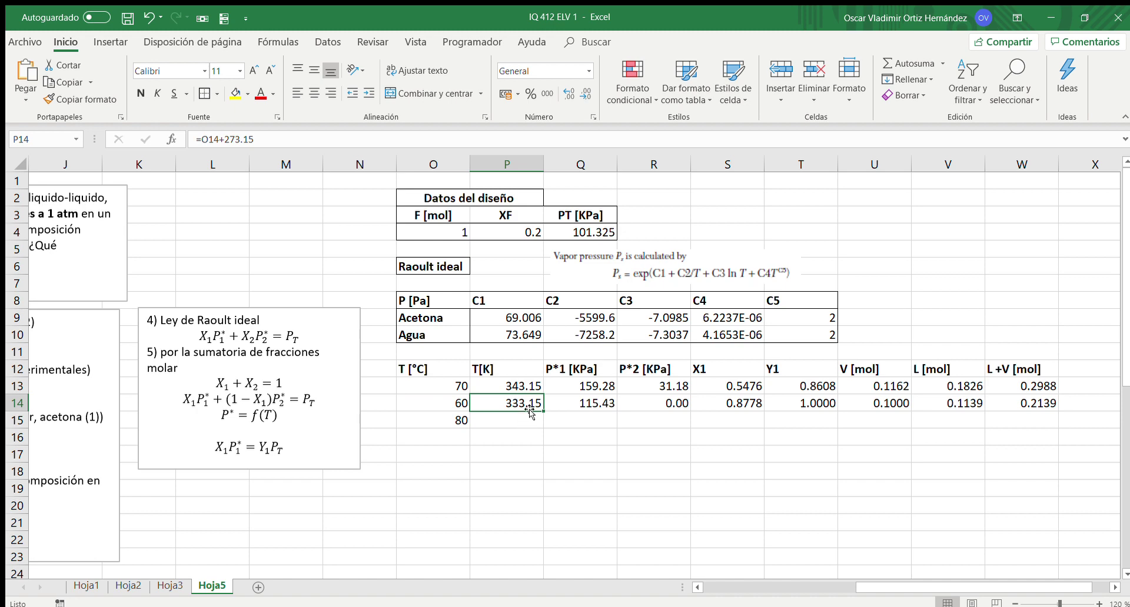
pyautogui.click(550, 404)
pyautogui.press('Left')
pyautogui.moveTo(560, 403); pyautogui.dragTo(1058, 427)
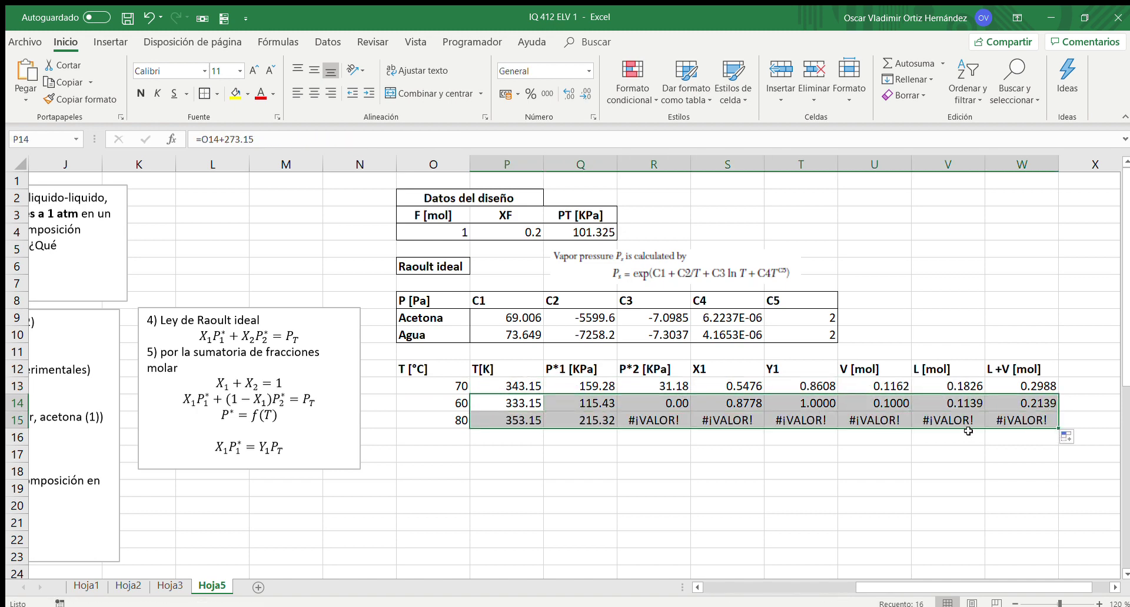
# - Inspect the P*2 formula in R15 and make the P10, Q10 and R10 references in the R13 formula absolute
pyautogui.doubleClick(674, 421)
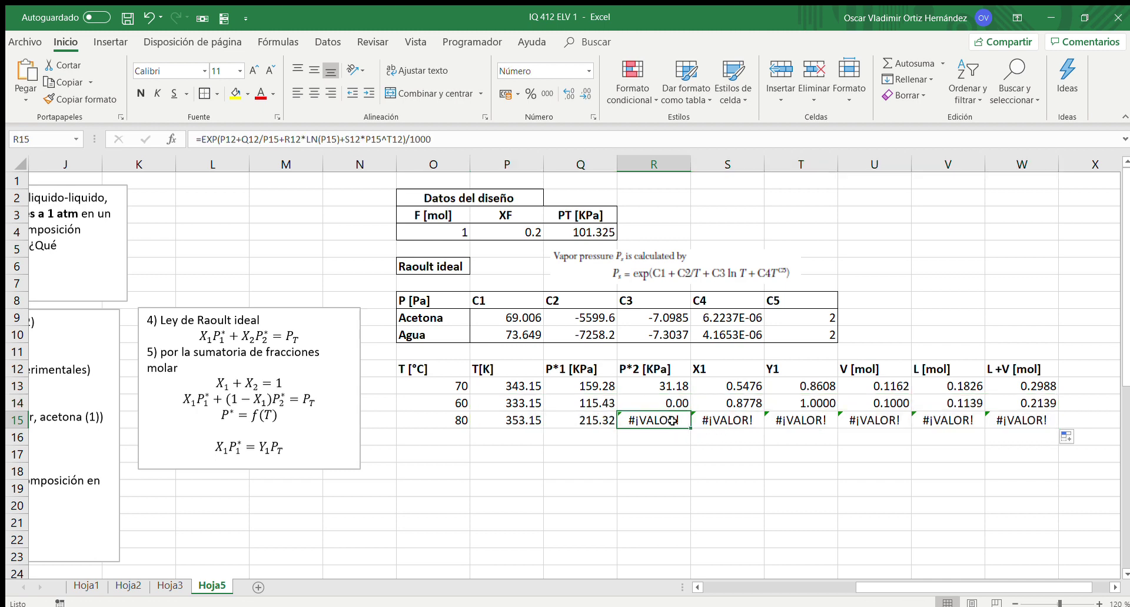
pyautogui.click(698, 472)
pyautogui.press('Escape')
pyautogui.press('Up')
pyautogui.press('Up')
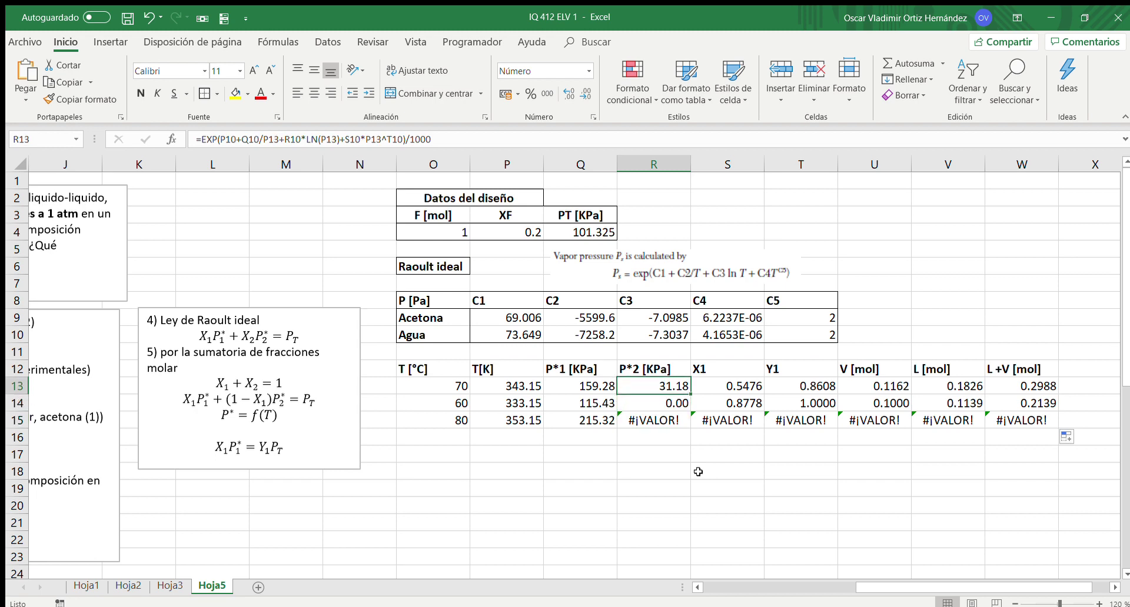
pyautogui.doubleClick(656, 386)
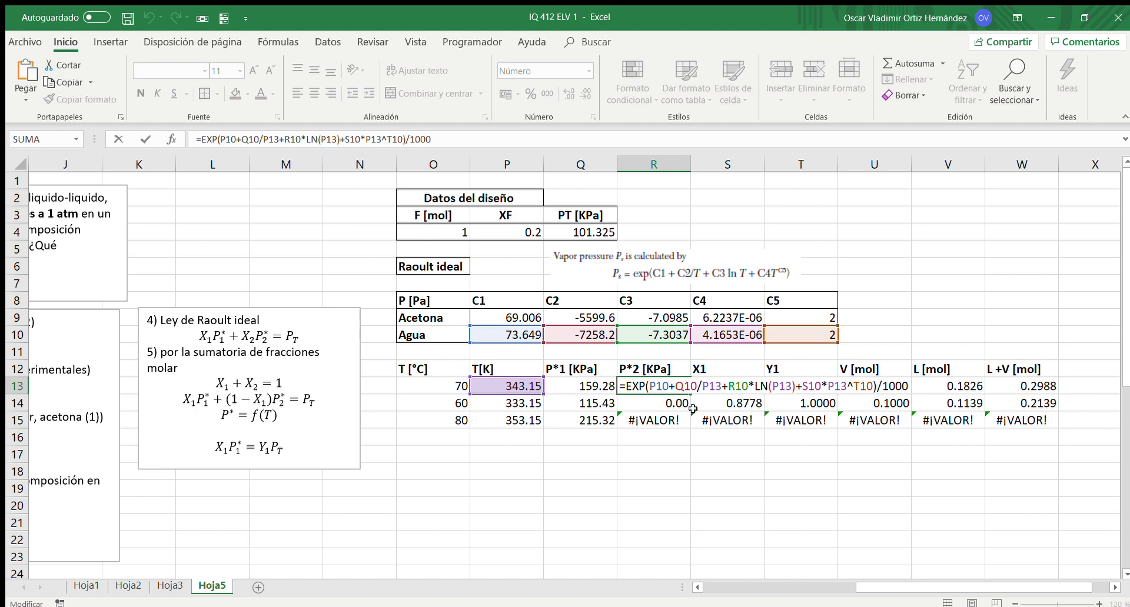
pyautogui.write('$P$')
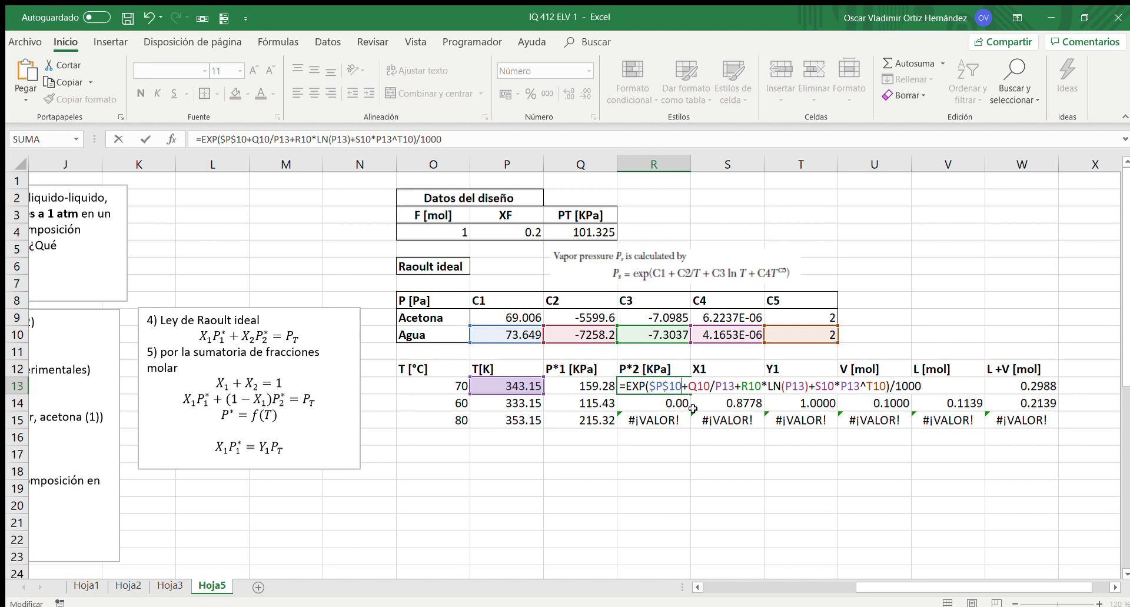
pyautogui.press('F4')
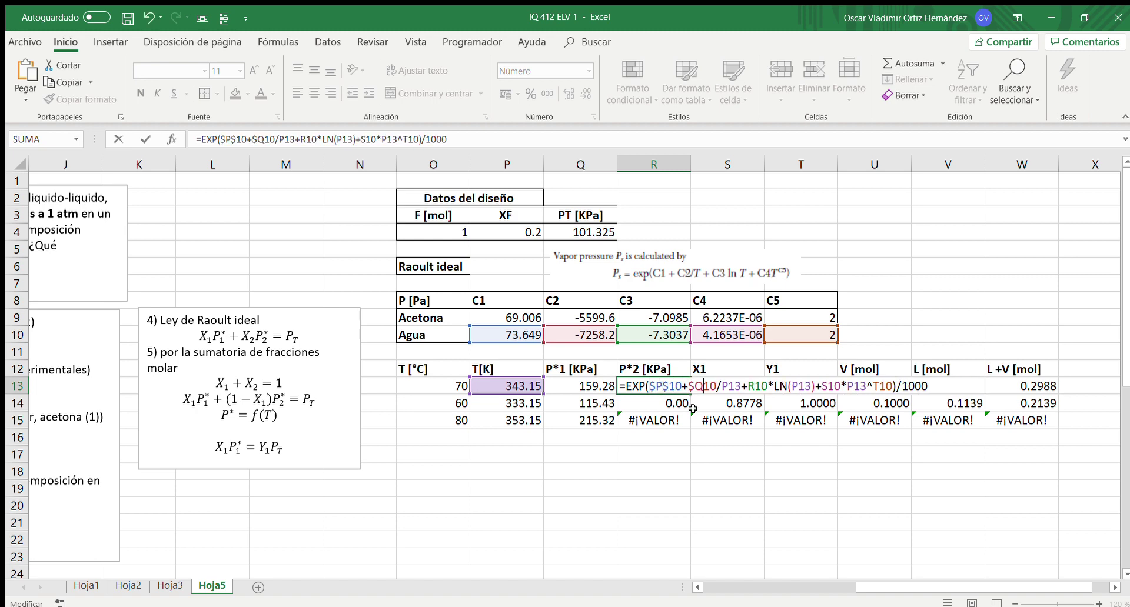
pyautogui.write('$P')
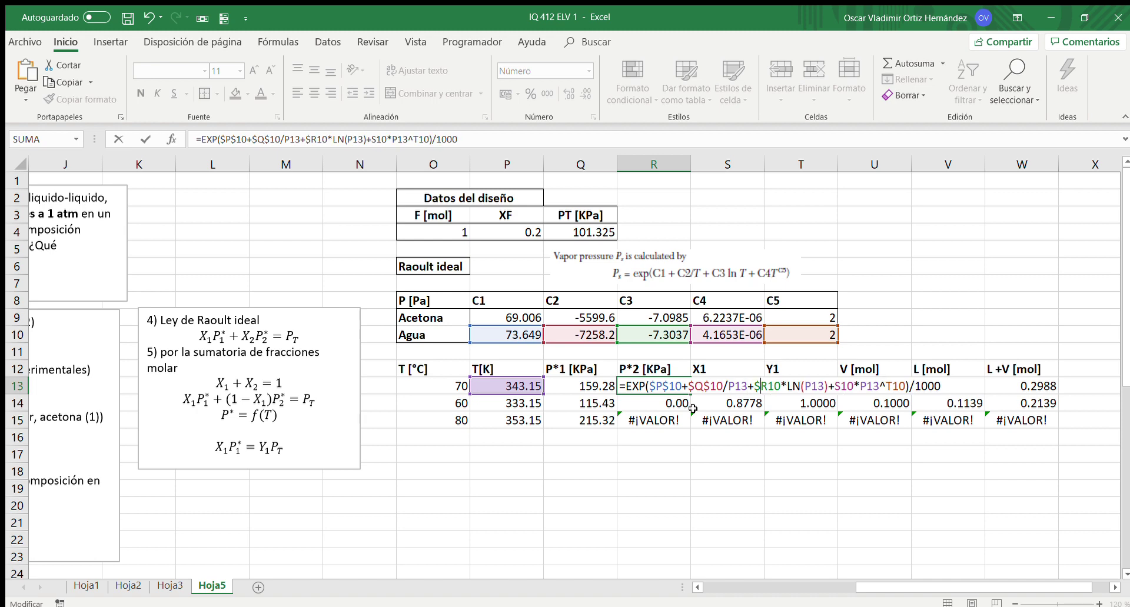
pyautogui.write('$')
pyautogui.press('Right')
pyautogui.press('Right')
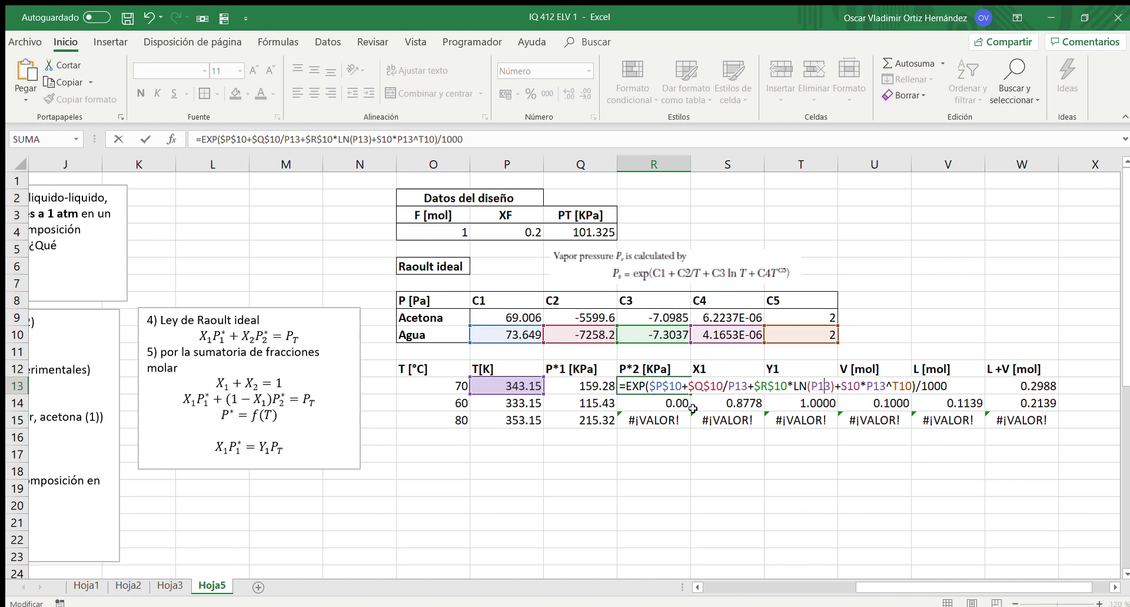
# - Make the S10 reference in the R13 formula absolute as $S$10
pyautogui.write('$P')
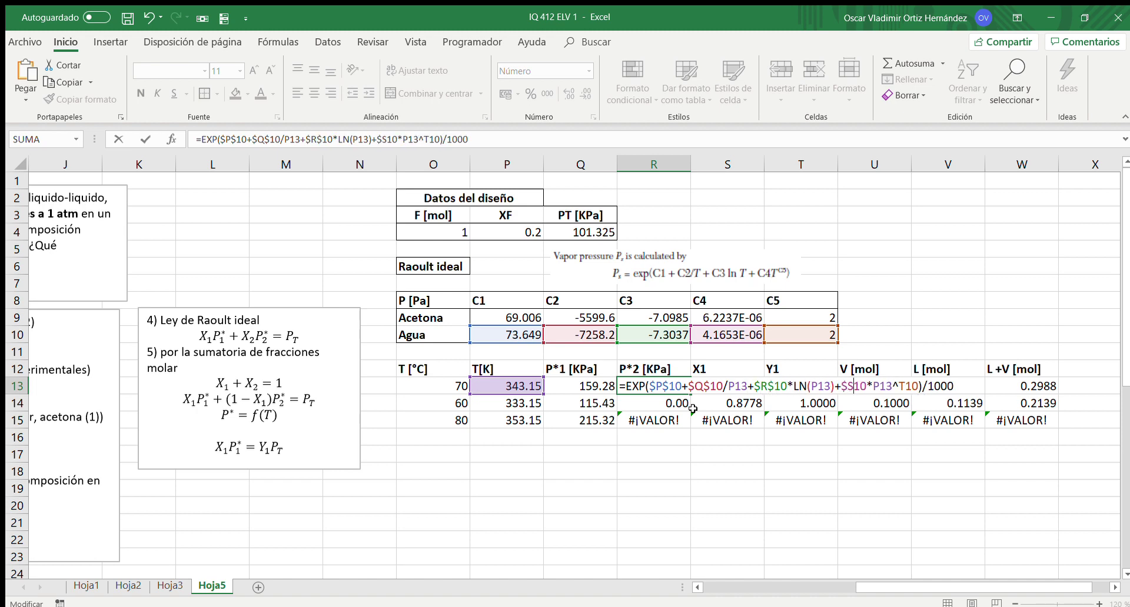
pyautogui.write('$')
pyautogui.press('Right')
pyautogui.press('Right')
pyautogui.press('Right')
pyautogui.write('$P')
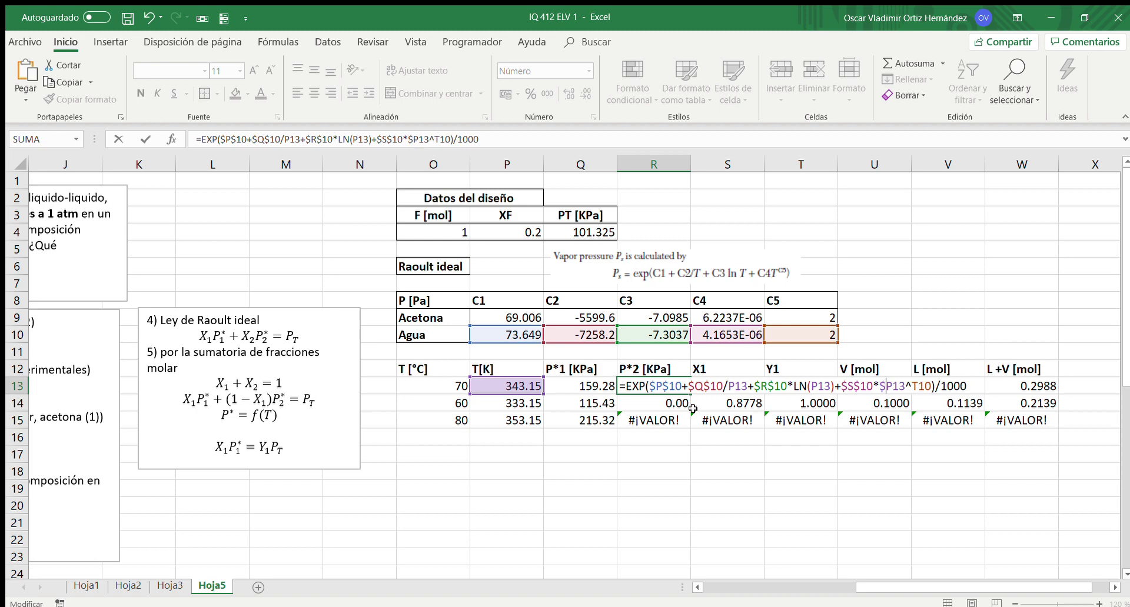
pyautogui.write('$')
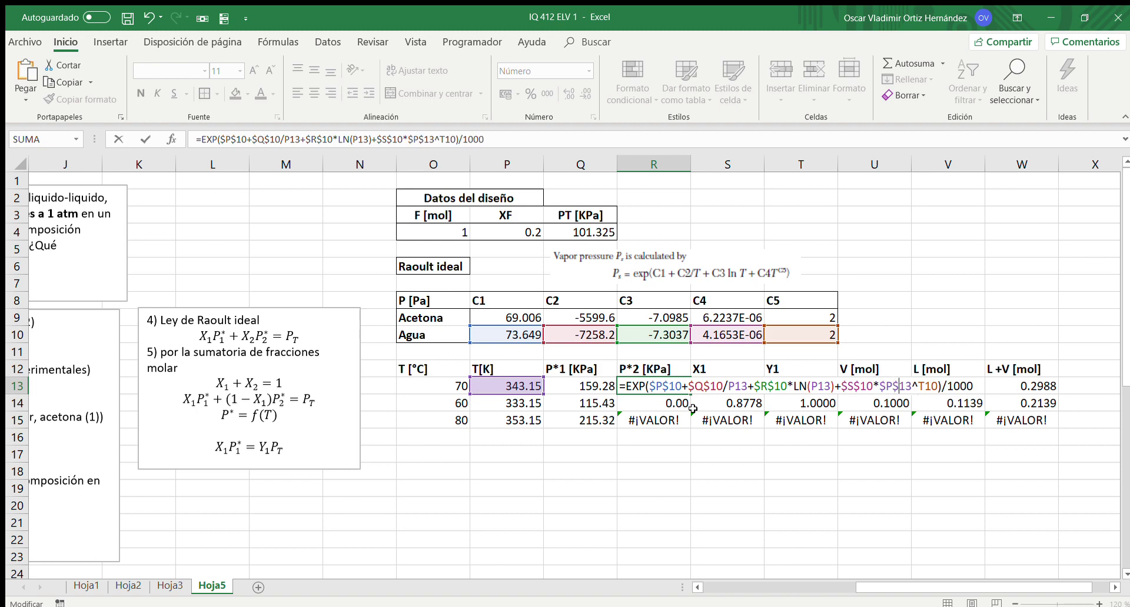
pyautogui.press('BackSpace')
pyautogui.press('Left')
pyautogui.press('BackSpace')
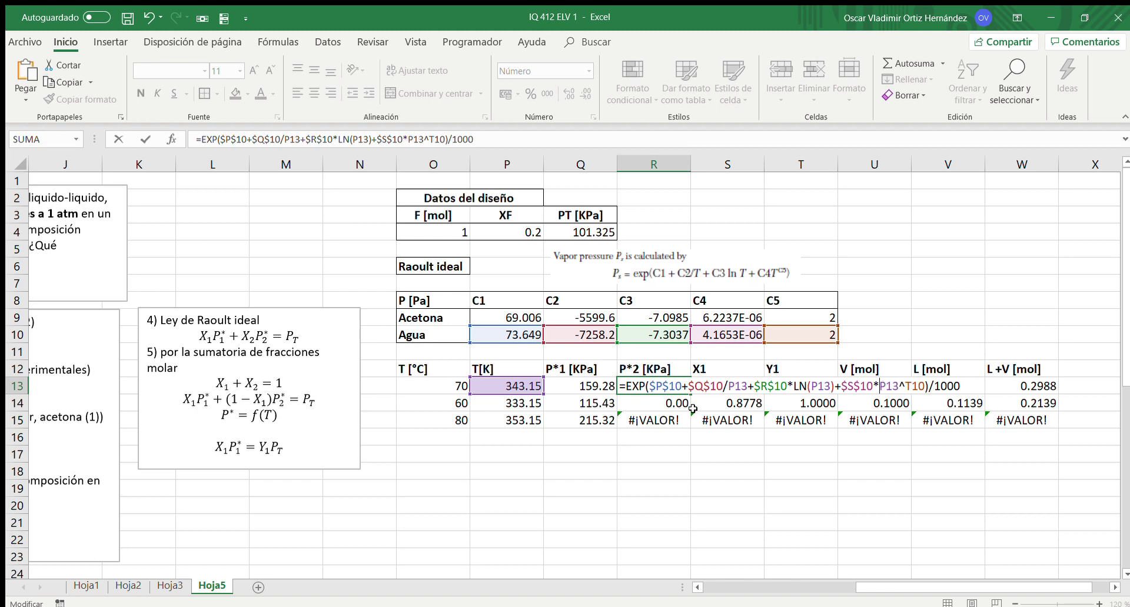
# - Make the T10 exponent reference in R13 absolute as $T$10, keeping P13 relative, and commit the formula
pyautogui.press('Left')
pyautogui.write('$')
pyautogui.press('Right')
pyautogui.write('$')
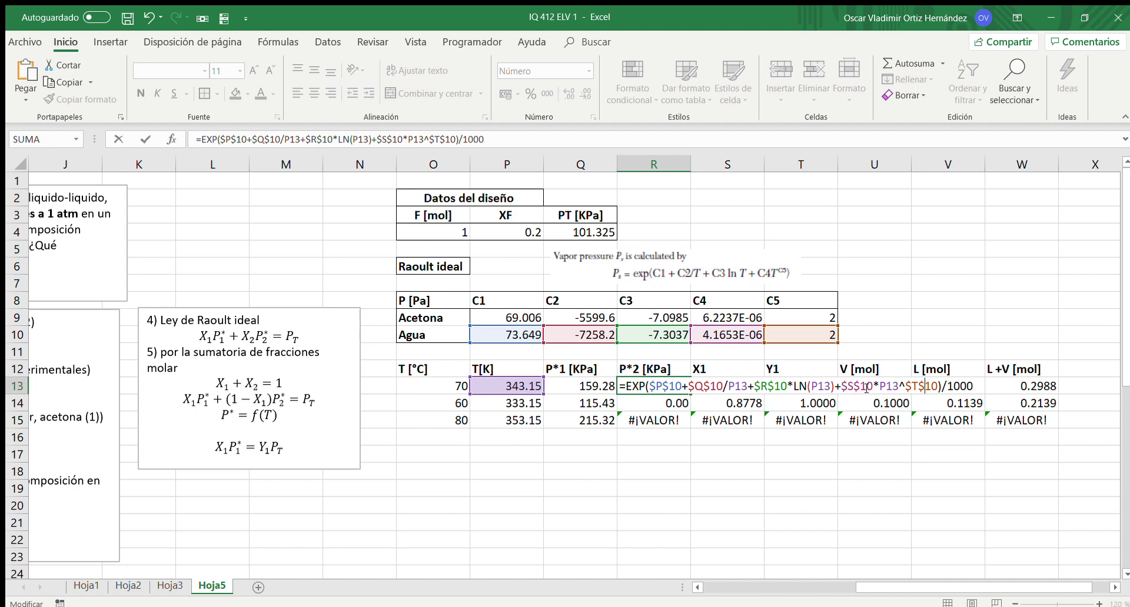
pyautogui.press('Return')
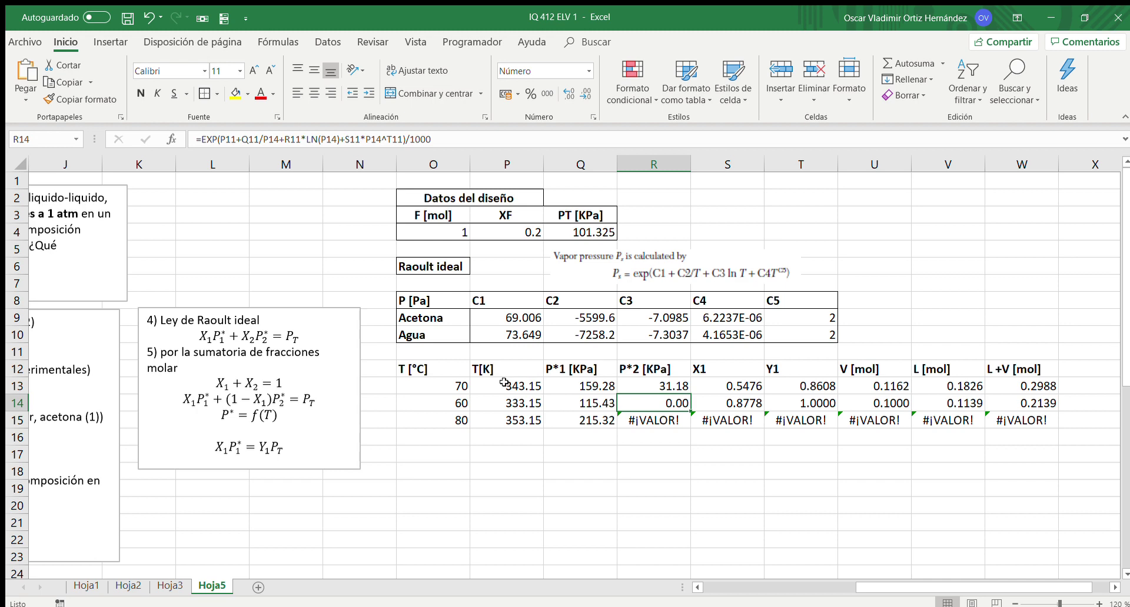
# - Refill the T[K] through L +V formulas from row 13 into row 14 and from row 14 into row 15
pyautogui.moveTo(497, 385); pyautogui.dragTo(1057, 407)
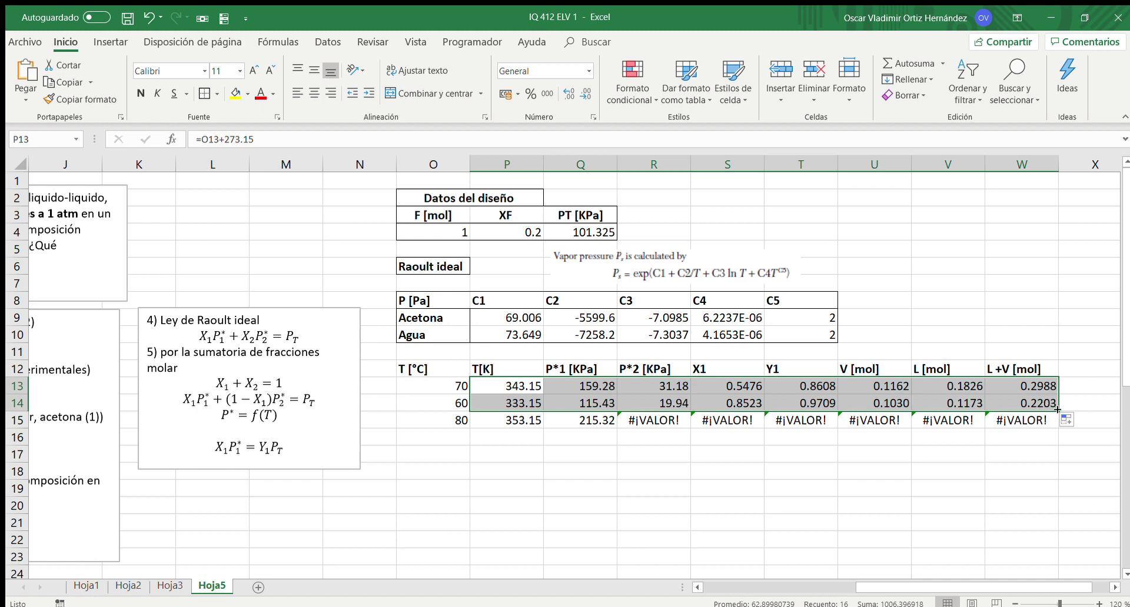
pyautogui.click(653, 433)
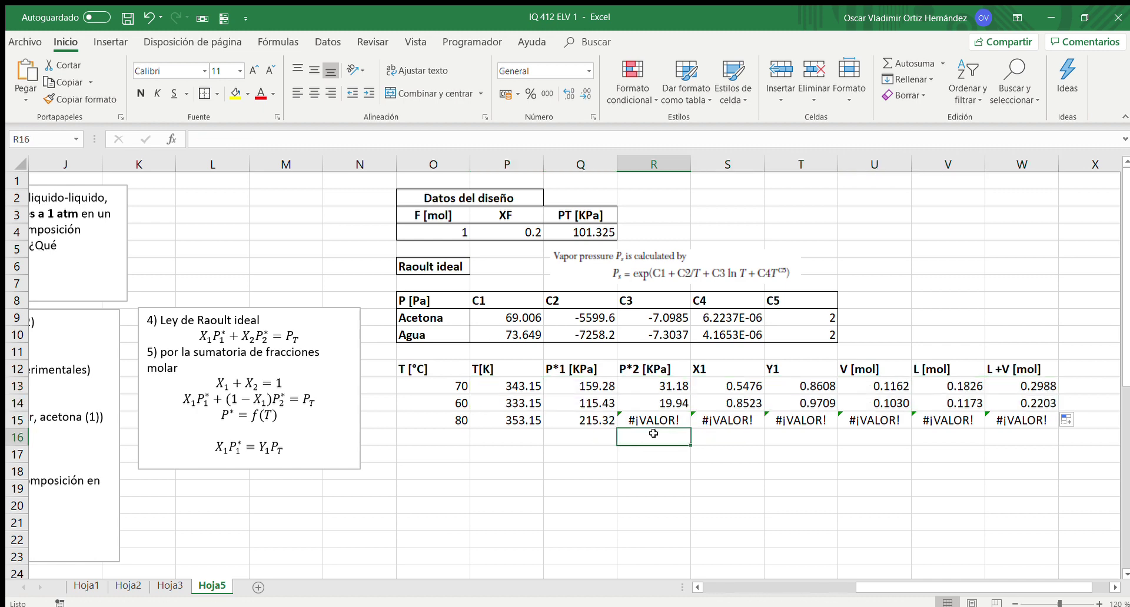
pyautogui.moveTo(517, 399); pyautogui.dragTo(1058, 421)
pyautogui.click(1024, 420)
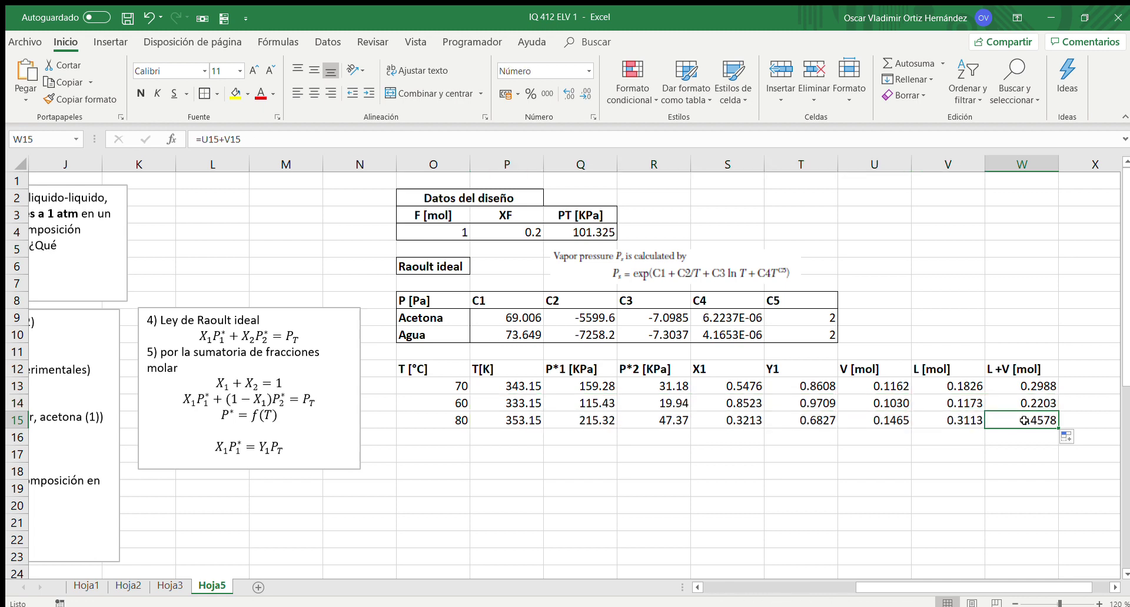
# - Add a 90 °C trial temperature in O16 and fill the T[K] through L +V formulas from row 15 into row 16
pyautogui.press('Left')
pyautogui.press('Left')
pyautogui.press('Left')
pyautogui.press('Left')
pyautogui.press('Left')
pyautogui.press('Left')
pyautogui.press('Left')
pyautogui.press('Left')
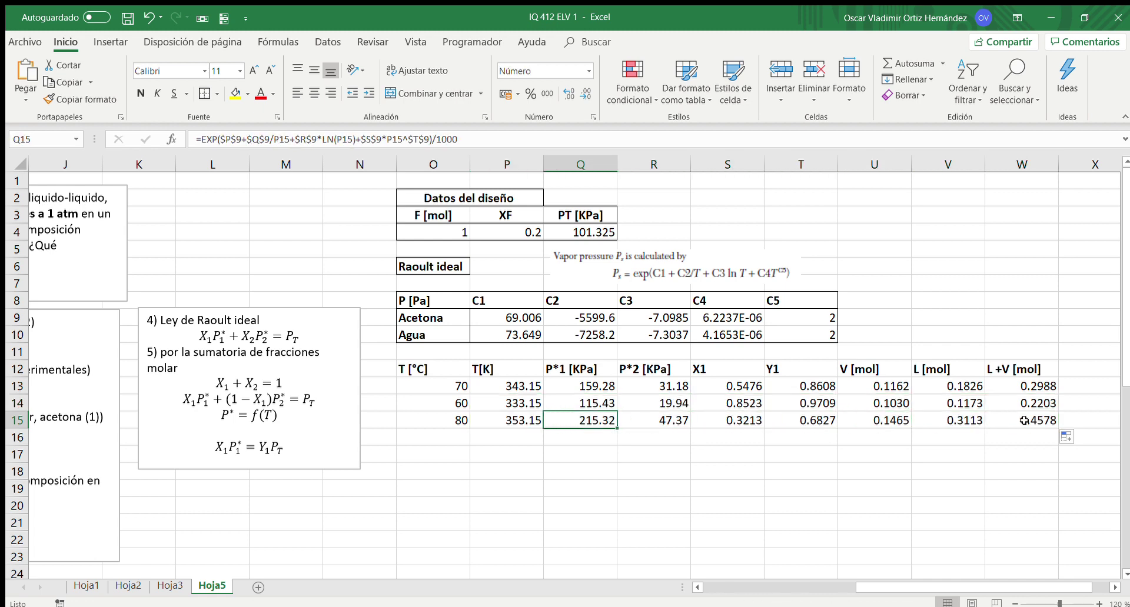
pyautogui.press('Down')
pyautogui.write('90')
pyautogui.press('Return')
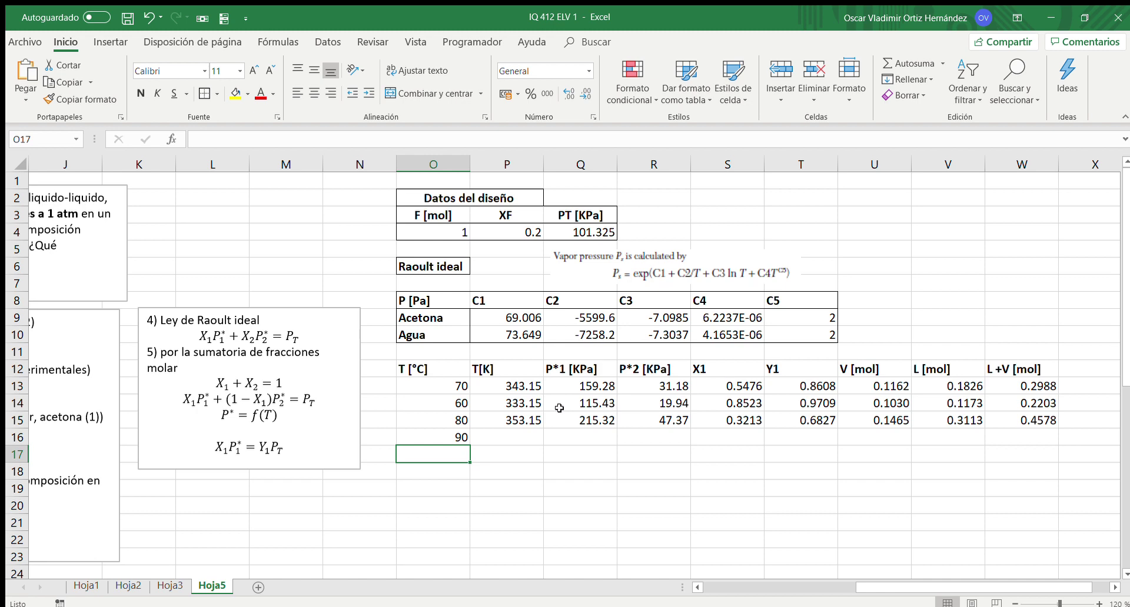
pyautogui.moveTo(499, 413); pyautogui.dragTo(1056, 442)
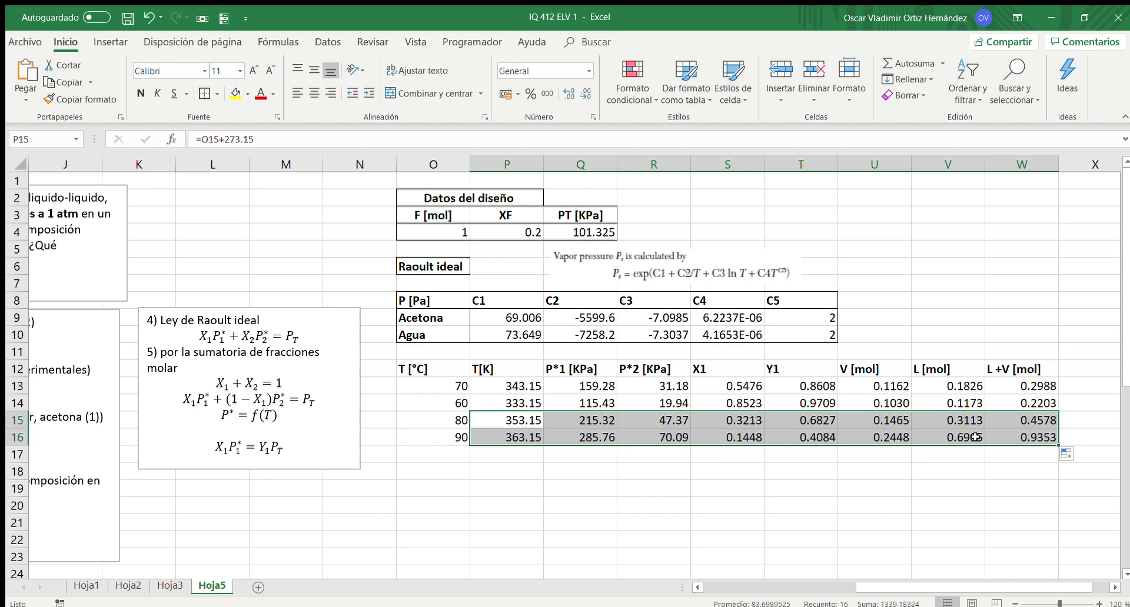
# - Add a 95 °C trial temperature in O17 of the ideal Raoult table
pyautogui.click(1016, 430)
pyautogui.press('Left')
pyautogui.press('Left')
pyautogui.press('Left')
pyautogui.press('Left')
pyautogui.press('Left')
pyautogui.press('Left')
pyautogui.press('Left')
pyautogui.press('Left')
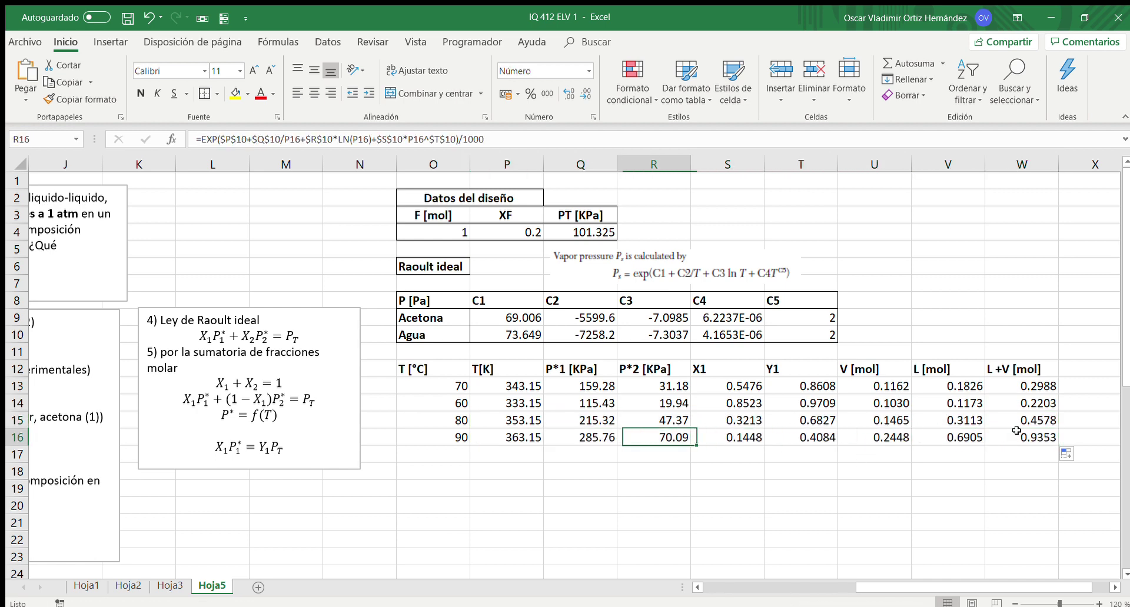
pyautogui.press('Down')
pyautogui.write('95')
pyautogui.press('Return')
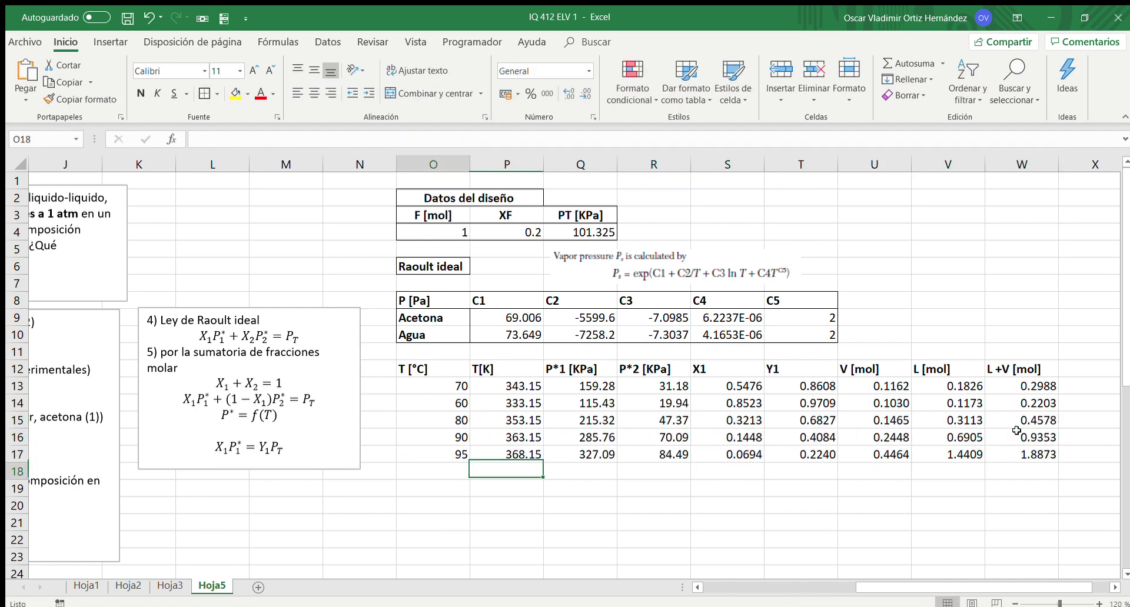
# - Add trial temperatures of 92 °C in O18 and 91 °C in O19
pyautogui.click(1037, 454)
pyautogui.click(451, 477)
pyautogui.write('9')
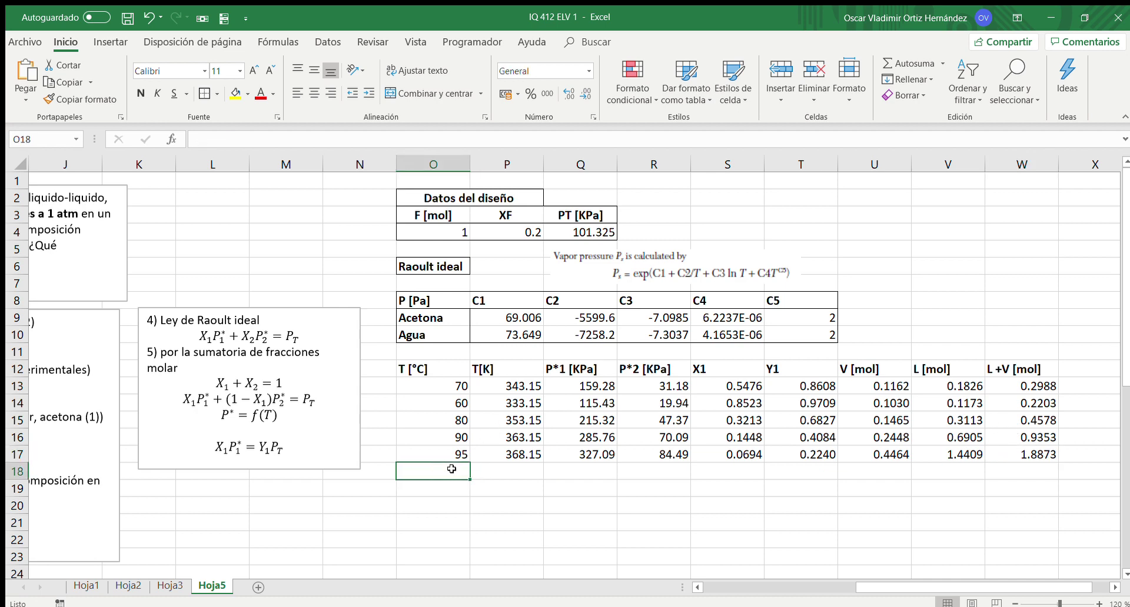
pyautogui.write('2')
pyautogui.press('Return')
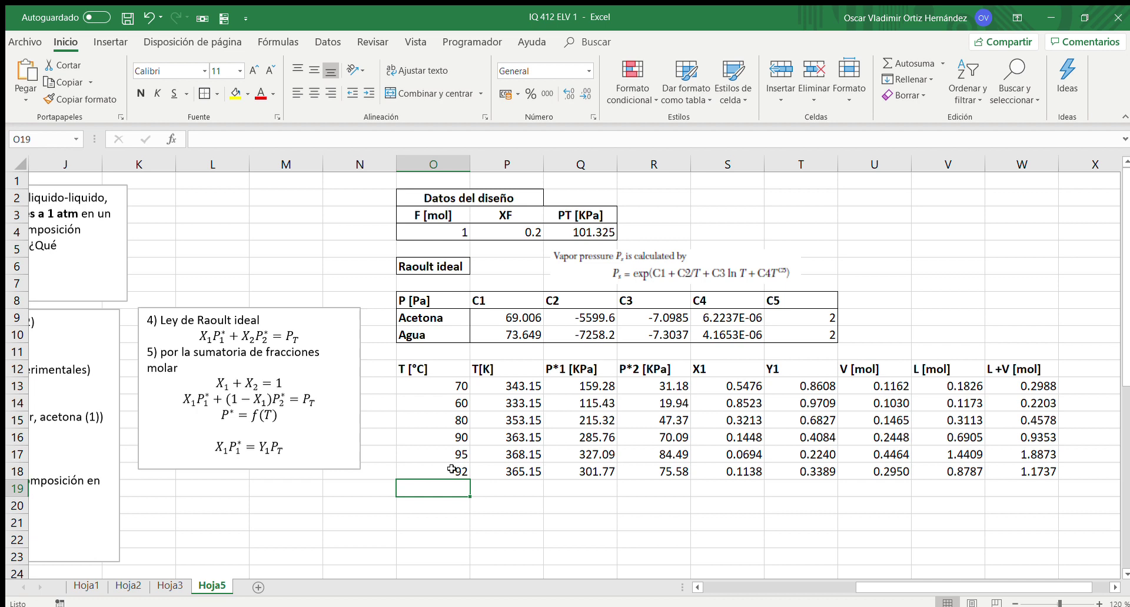
pyautogui.write('91')
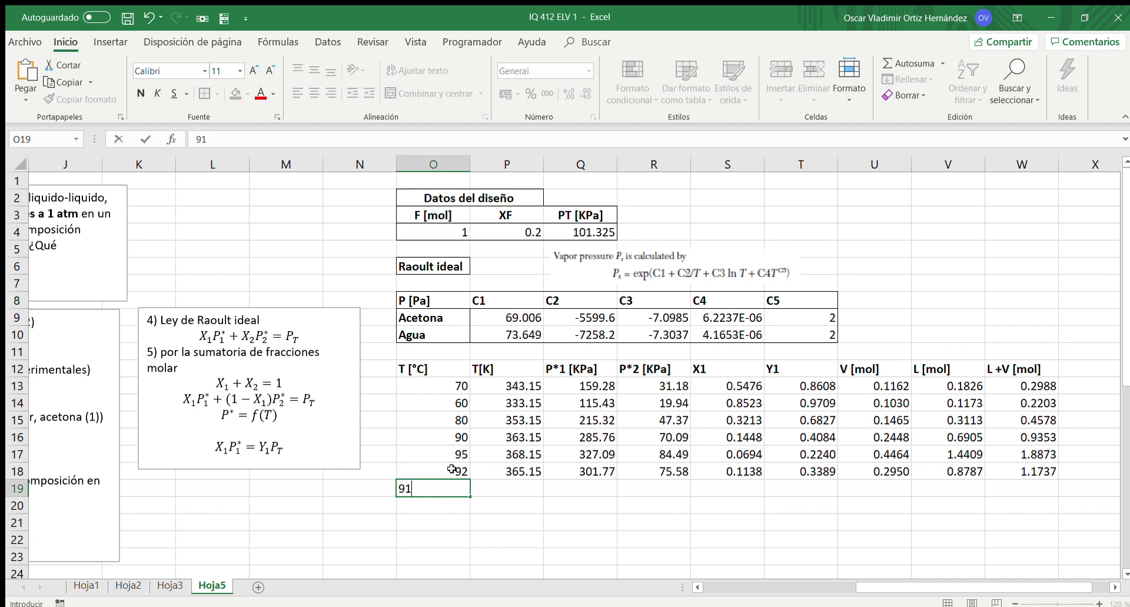
pyautogui.press('Return')
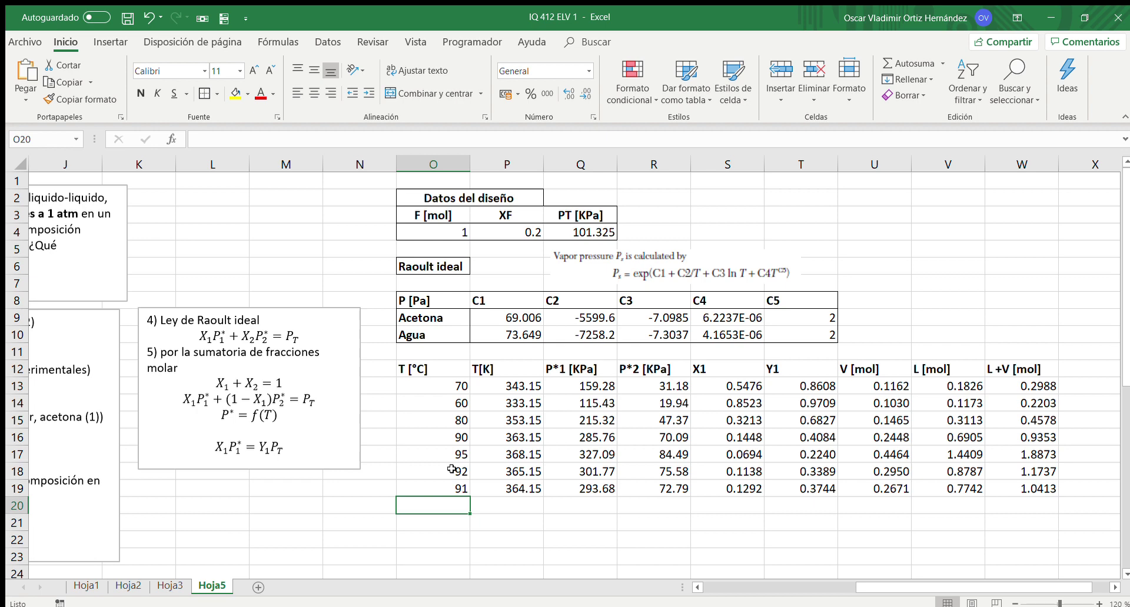
# - Add trial temperatures of 90.5, 90.7 and 90.6 °C in O20, O21 and O22
pyautogui.write('90.5')
pyautogui.press('Return')
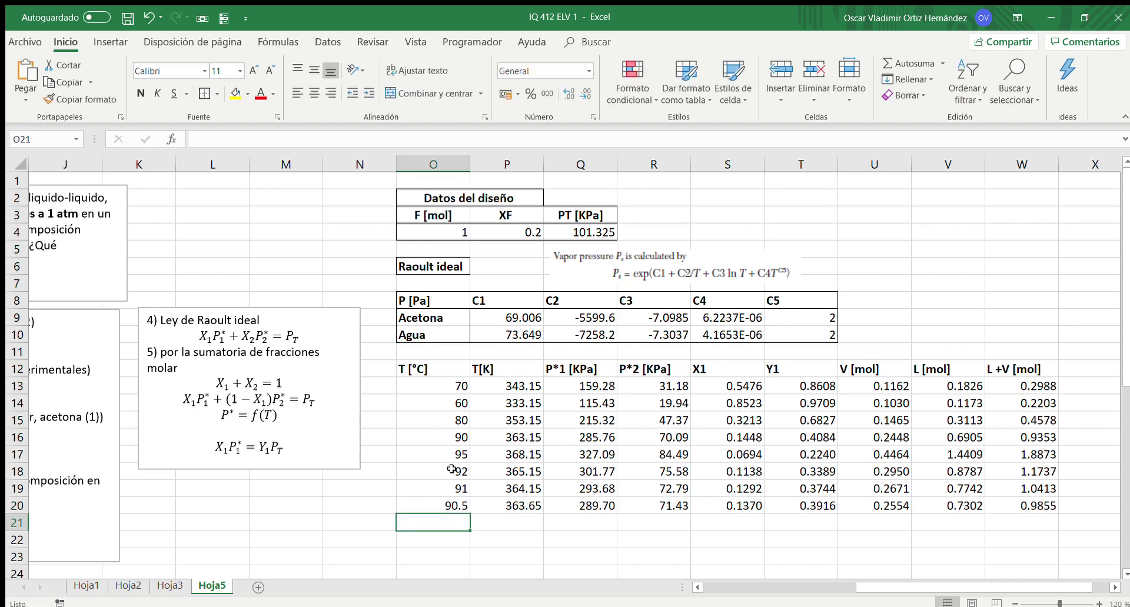
pyautogui.write('90.7')
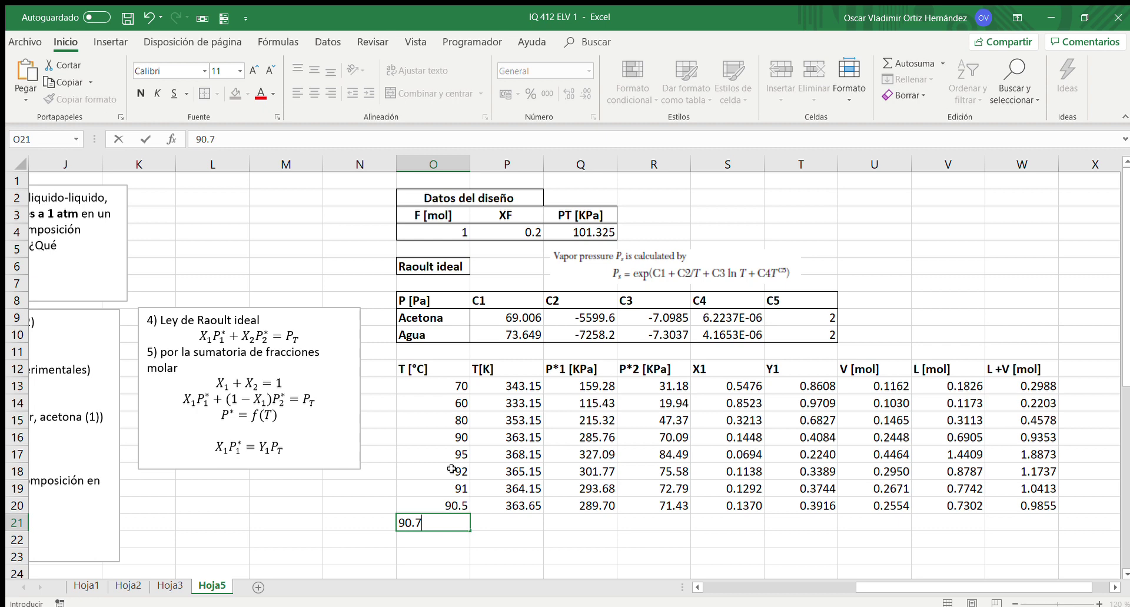
pyautogui.press('Return')
pyautogui.press('Up')
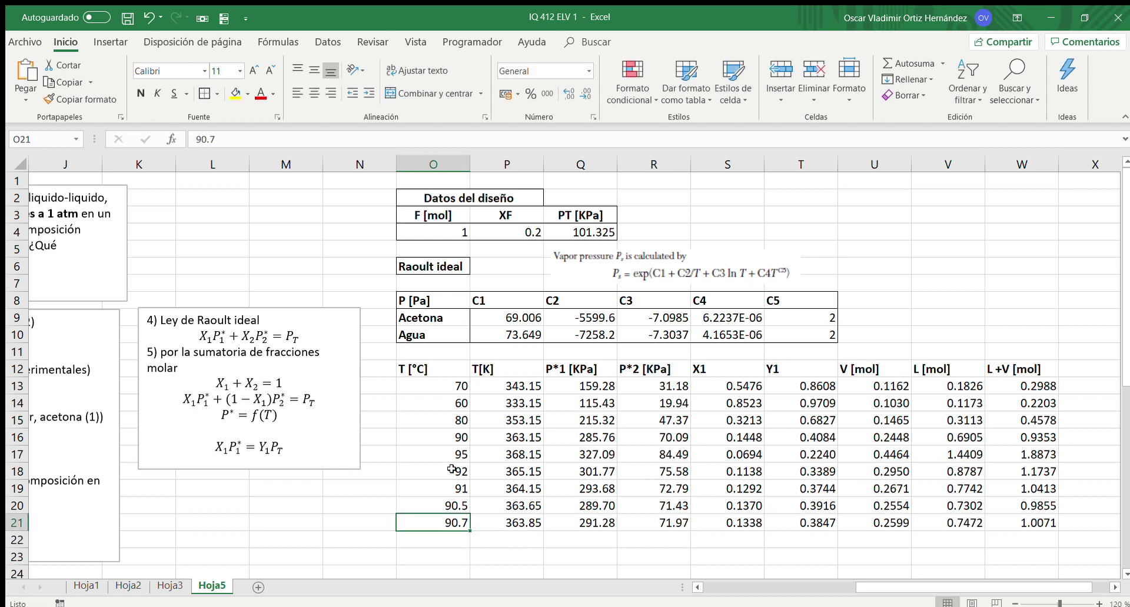
pyautogui.press('Down')
pyautogui.write('90.6')
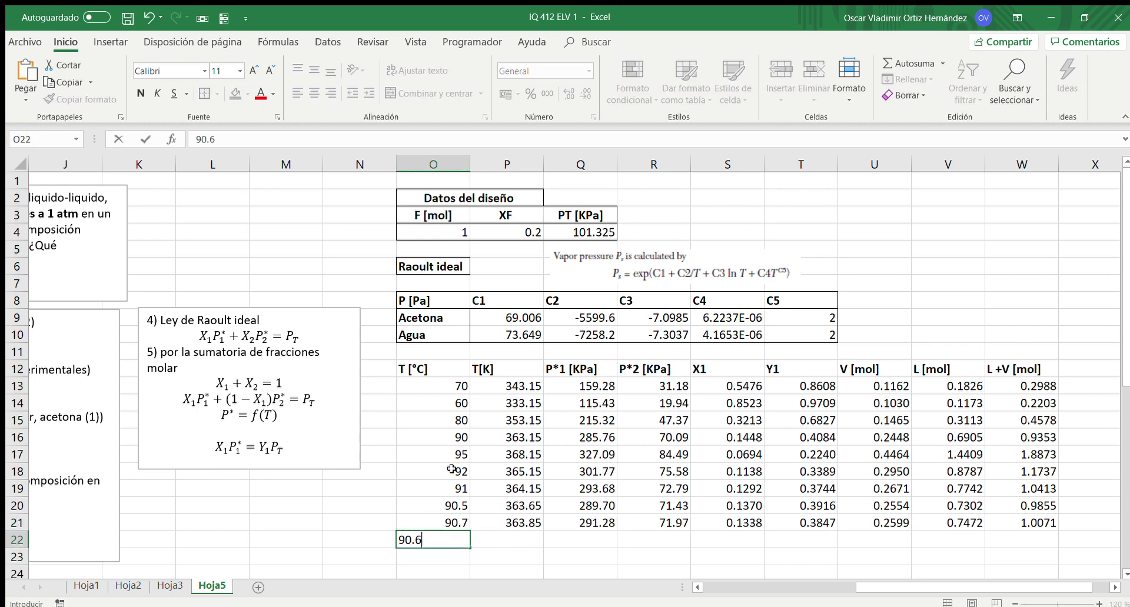
pyautogui.press('Return')
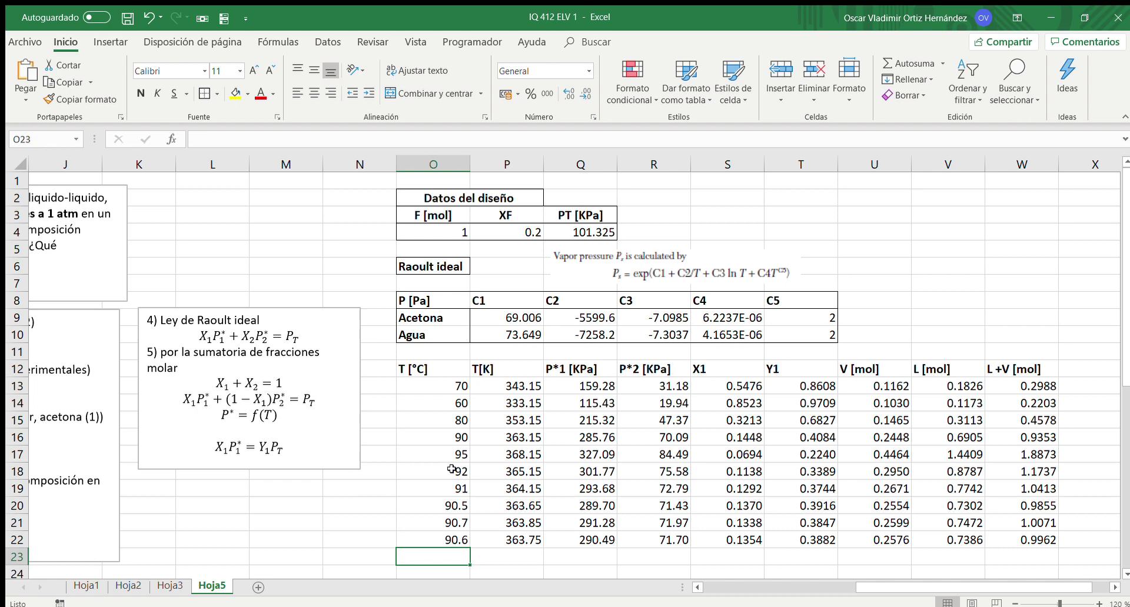
# - Try 90.65 and 90.62 °C as the trial temperature in O23, and settle on 90.63 °C
pyautogui.write('90.65')
pyautogui.press('Return')
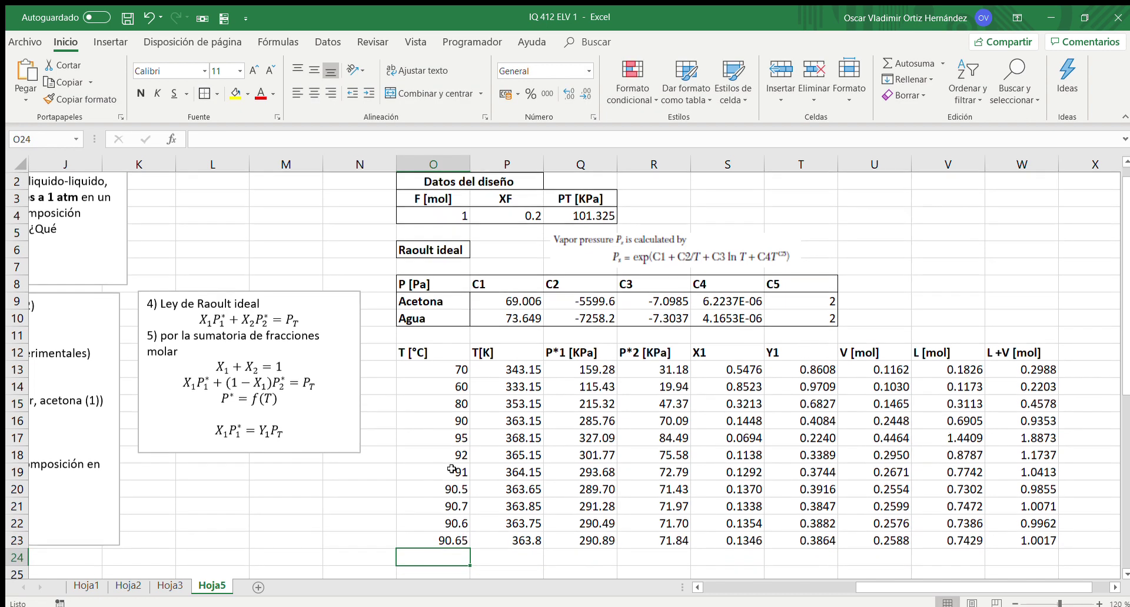
pyautogui.press('Up')
pyautogui.write('90')
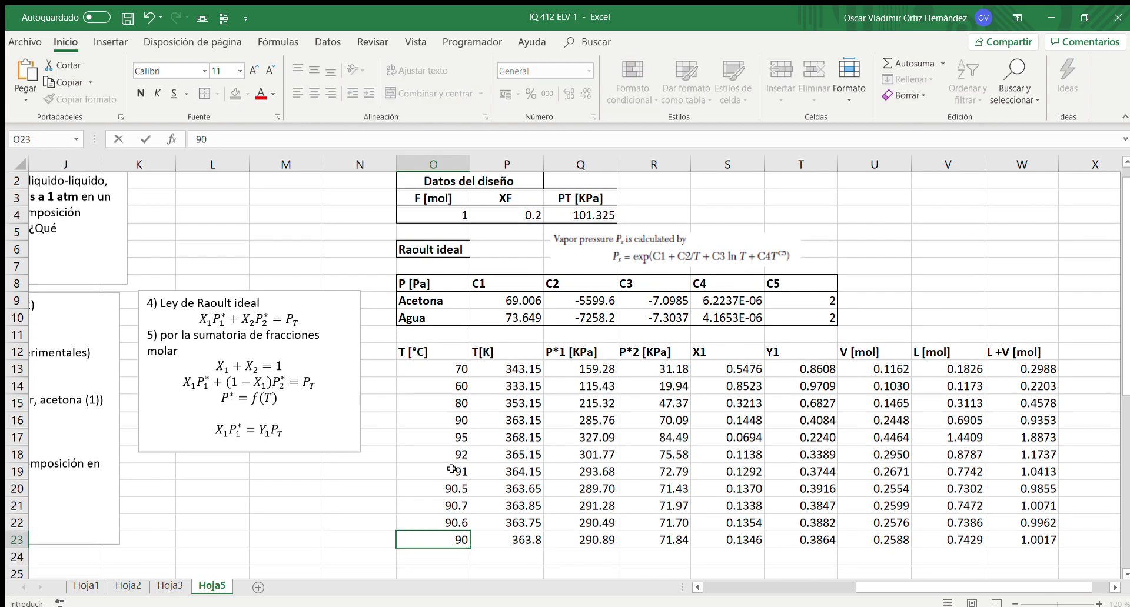
pyautogui.write('.62')
pyautogui.press('Return')
pyautogui.press('Up')
pyautogui.write('90.63')
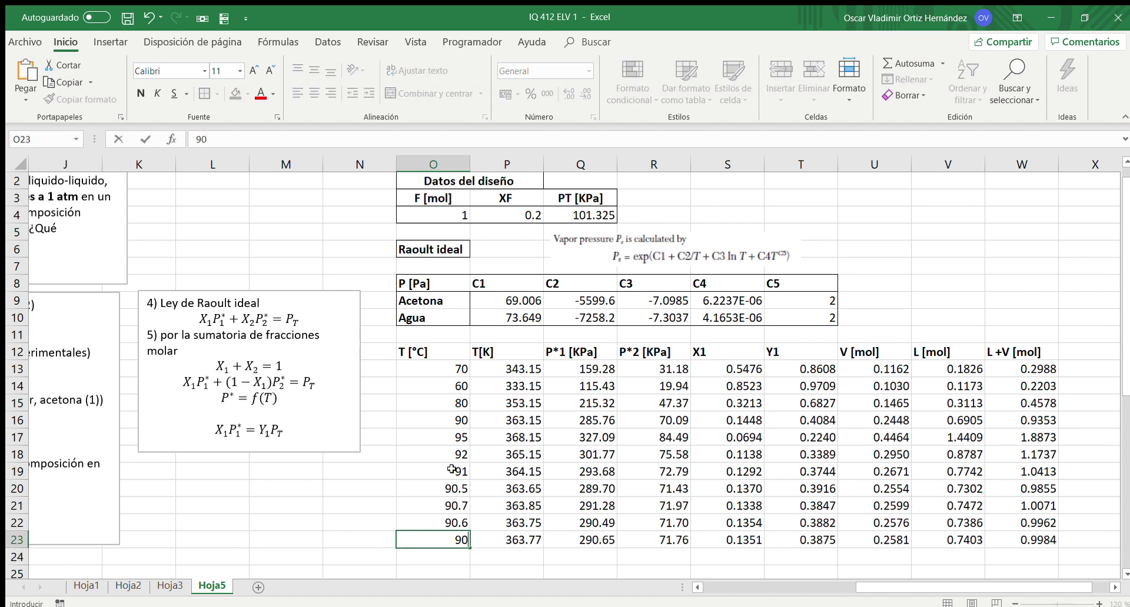
pyautogui.press('Return')
pyautogui.press('Up')
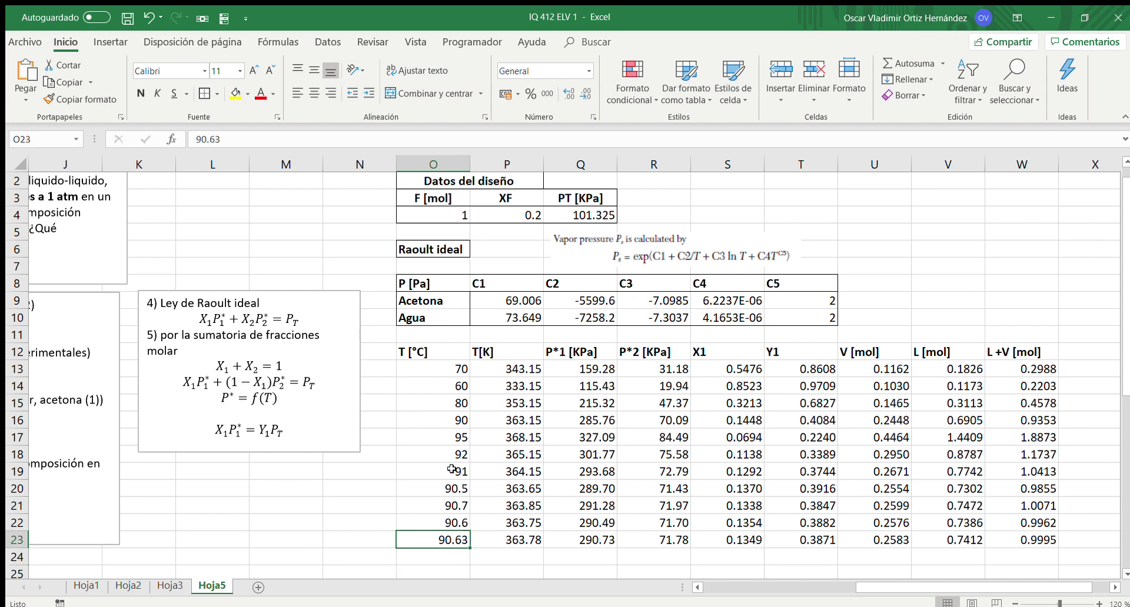
# - Make the 90.63 °C result row O23:W23 bold and outline it with a border
pyautogui.hotkey('shift', 'Right')
pyautogui.hotkey('shift', 'Left')
pyautogui.hotkey('shift', 'Right')
pyautogui.hotkey('shift', 'Right')
pyautogui.hotkey('shift', 'Right')
pyautogui.hotkey('shift', 'Right')
pyautogui.hotkey('shift', 'Right')
pyautogui.hotkey('shift', 'Right')
pyautogui.hotkey('shift', 'Right')
pyautogui.hotkey('shift', 'Right')
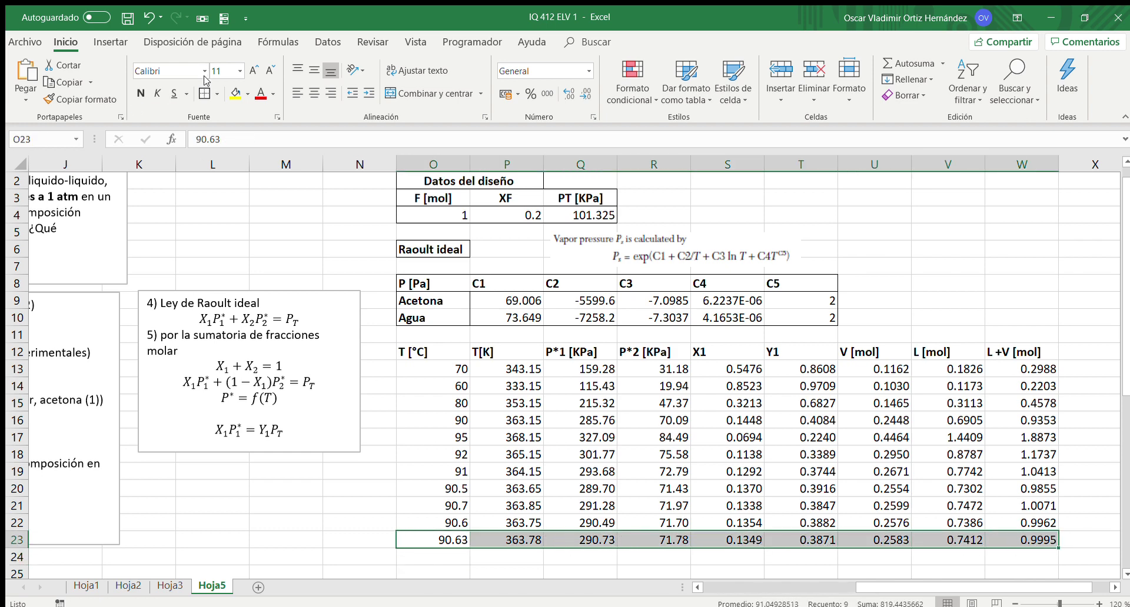
pyautogui.click(140, 93)
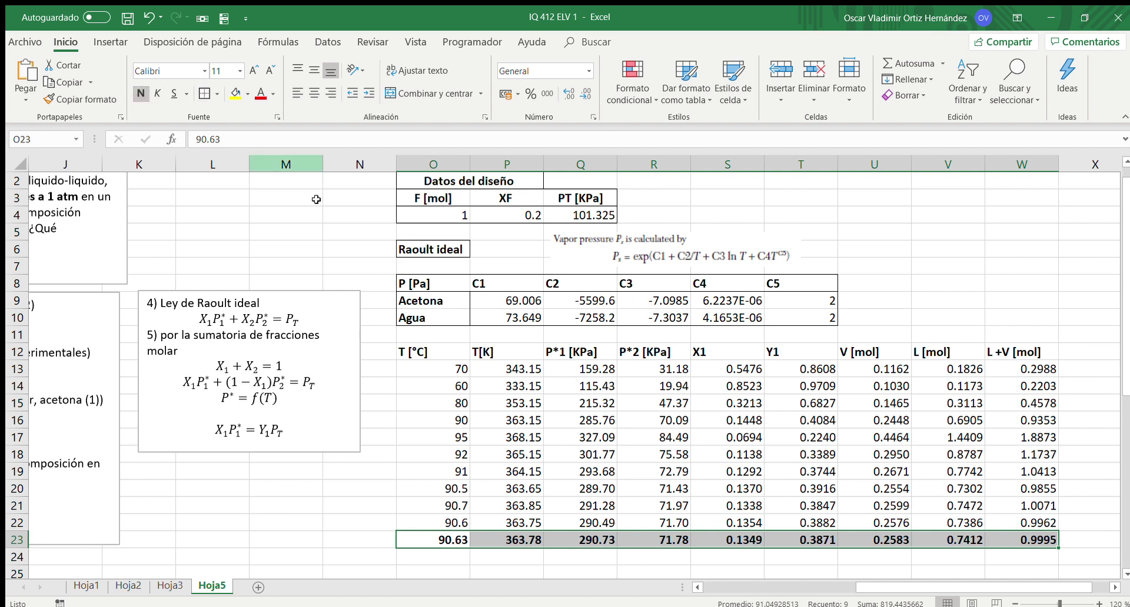
# - Apply outside borders to the header row O12:W12 and to the table range O12:W22
pyautogui.moveTo(422, 352); pyautogui.dragTo(1045, 353)
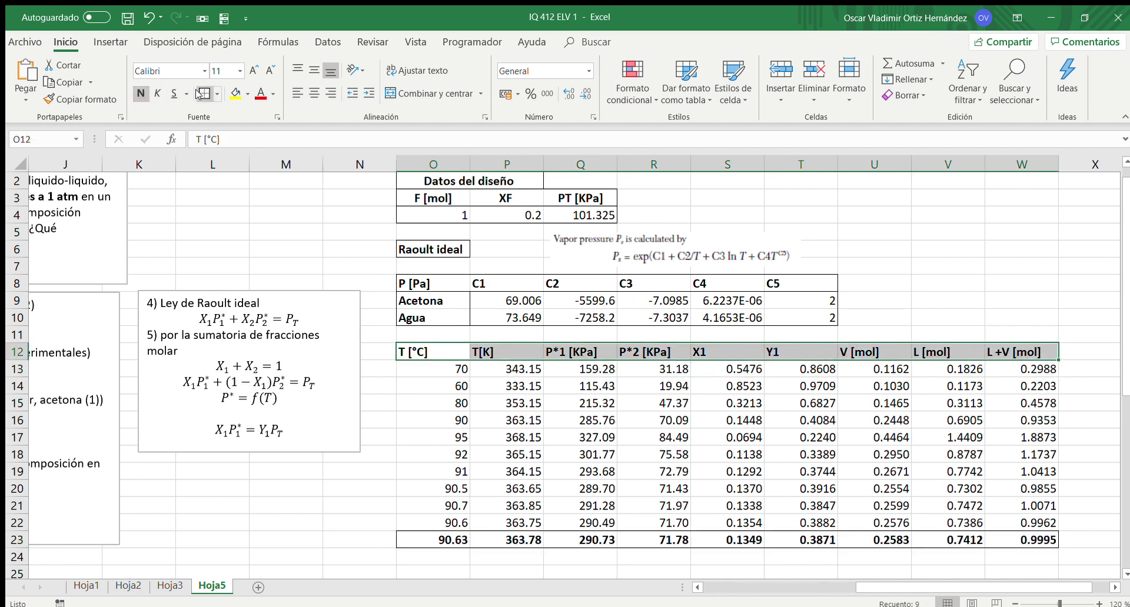
pyautogui.hotkey('shift', 'Down')
pyautogui.hotkey('shift', 'Down')
pyautogui.hotkey('shift', 'Down')
pyautogui.hotkey('shift', 'Down')
pyautogui.hotkey('shift', 'Down')
pyautogui.hotkey('shift', 'Down')
pyautogui.hotkey('shift', 'Down')
pyautogui.hotkey('shift', 'Down')
pyautogui.hotkey('shift', 'Down')
pyautogui.hotkey('shift', 'Down')
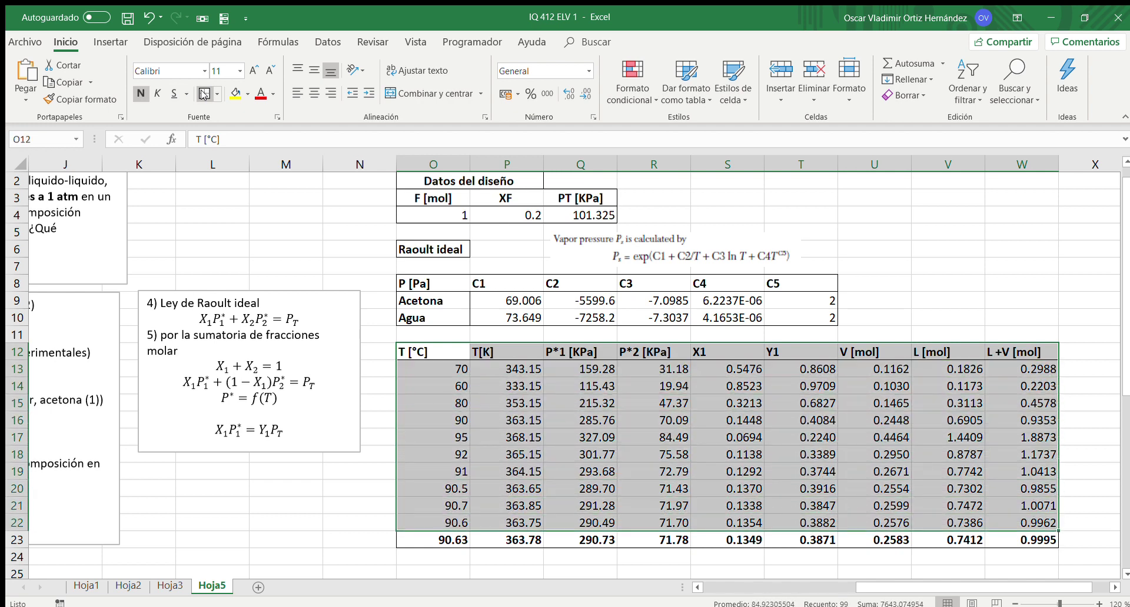
# - Review the experimental-data Iteración table in rows 32 to 42 for comparison with the ideal Raoult table
pyautogui.press('Down')
pyautogui.press('Down')
pyautogui.press('Down')
pyautogui.press('Down')
pyautogui.press('Down')
pyautogui.press('Down')
pyautogui.press('Down')
pyautogui.press('Down')
pyautogui.press('Down')
pyautogui.press('Down')
pyautogui.press('Down')
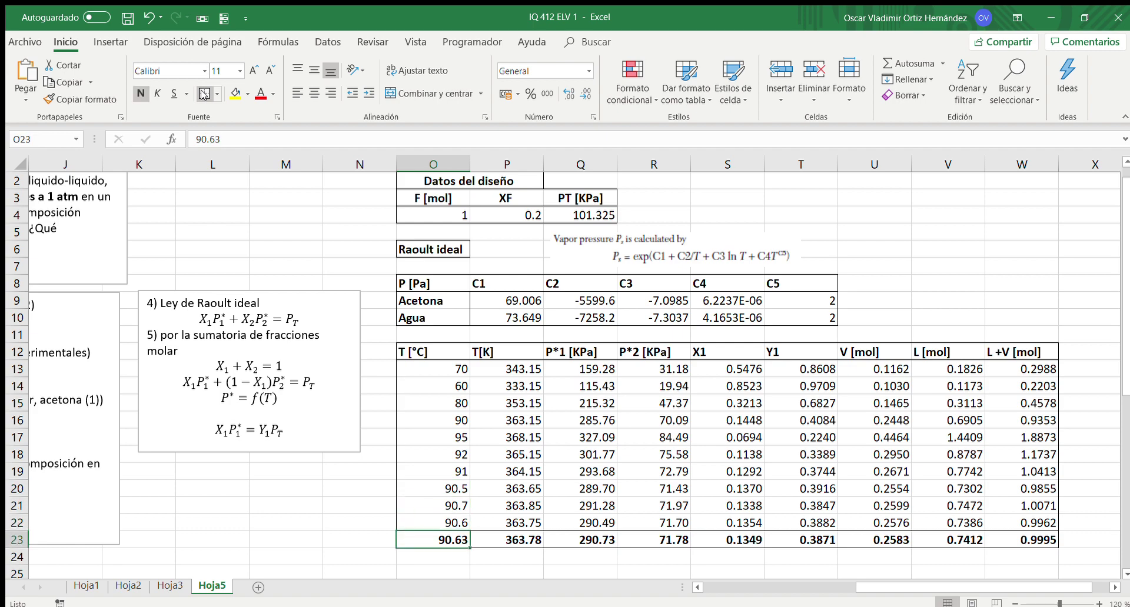
pyautogui.press('Left')
pyautogui.press('Left')
pyautogui.press('Left')
pyautogui.press('Left')
pyautogui.press('Left')
pyautogui.press('Left')
pyautogui.press('Left')
pyautogui.press('Left')
pyautogui.press('Left')
pyautogui.press('Left')
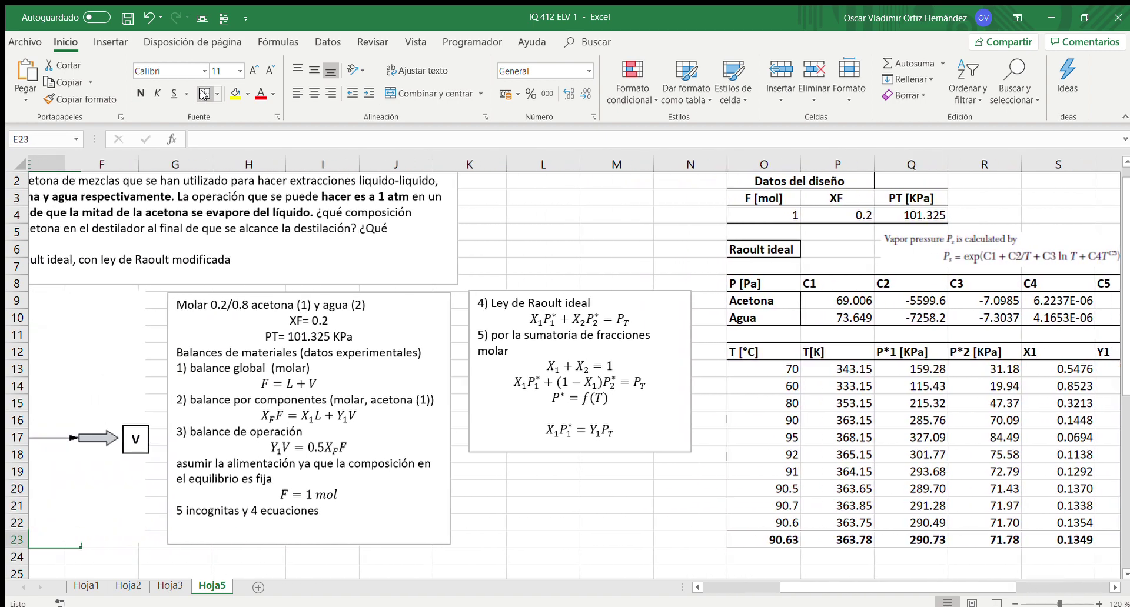
pyautogui.press('Left')
pyautogui.press('Left')
pyautogui.press('Left')
pyautogui.press('Down')
pyautogui.press('Down')
pyautogui.press('Down')
pyautogui.press('Down')
pyautogui.press('Down')
pyautogui.press('Down')
pyautogui.press('Down')
pyautogui.press('Down')
pyautogui.press('Down')
pyautogui.press('Down')
pyautogui.press('Down')
pyautogui.press('Down')
pyautogui.press('Down')
pyautogui.press('Down')
pyautogui.press('Down')
pyautogui.press('Down')
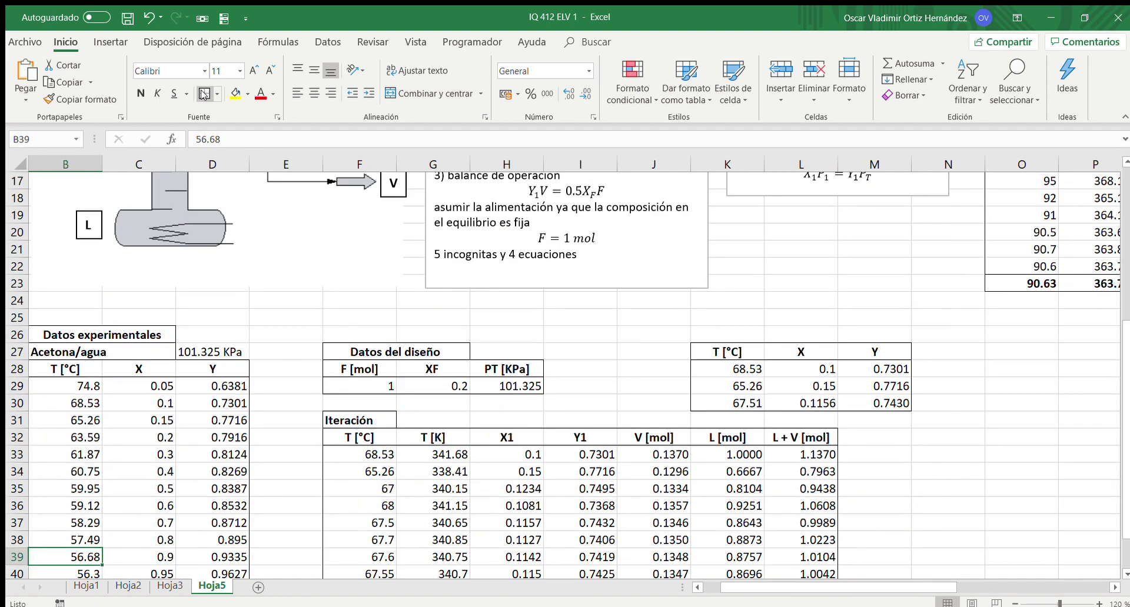
pyautogui.press('Down')
pyautogui.press('Down')
pyautogui.press('Down')
pyautogui.press('Down')
pyautogui.press('Right')
pyautogui.press('Right')
pyautogui.press('Right')
pyautogui.press('Right')
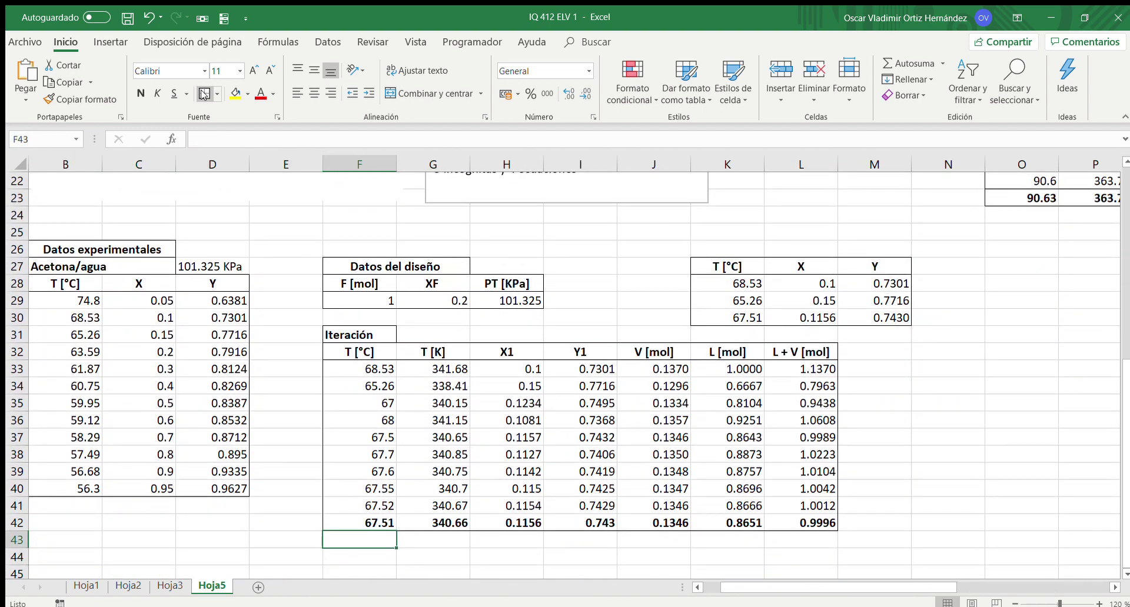
pyautogui.press('Up')
pyautogui.press('Right')
pyautogui.press('Right')
pyautogui.press('Right')
pyautogui.press('Right')
pyautogui.press('Right')
pyautogui.press('Right')
pyautogui.press('Right')
pyautogui.press('Right')
pyautogui.press('Right')
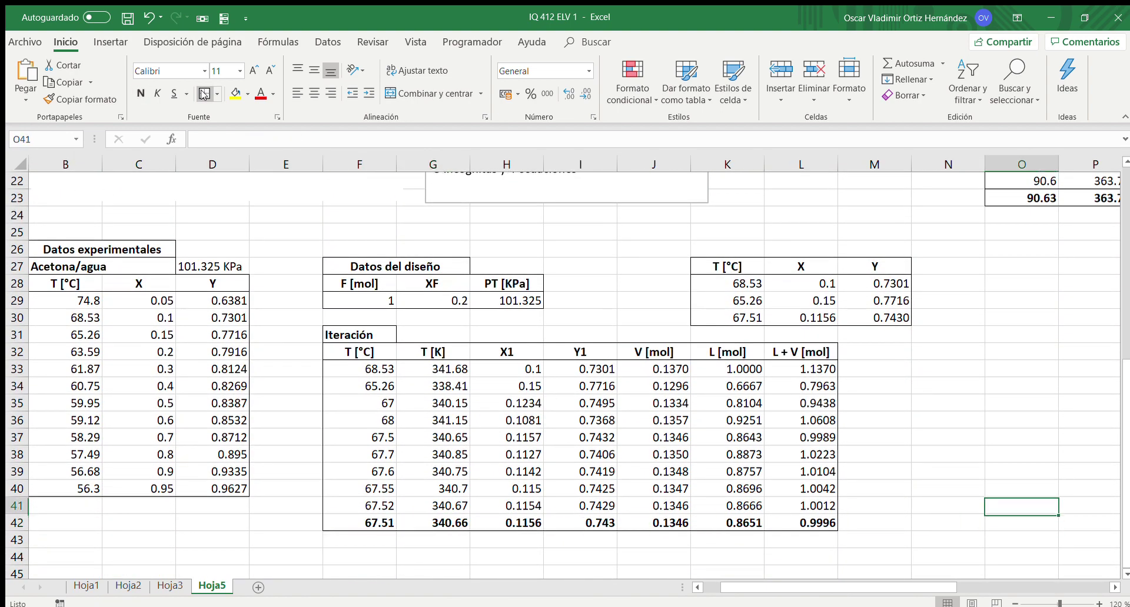
# - Examine the ideal Raoult iteration table in O12:W23, including its final 90.63 °C row, against the experimental iteration
pyautogui.press('Up')
pyautogui.press('Up')
pyautogui.press('Up')
pyautogui.press('Up')
pyautogui.press('Up')
pyautogui.press('Up')
pyautogui.press('Up')
pyautogui.press('Up')
pyautogui.press('Up')
pyautogui.press('Up')
pyautogui.press('Up')
pyautogui.press('Up')
pyautogui.press('Up')
pyautogui.press('Up')
pyautogui.press('Up')
pyautogui.press('Up')
pyautogui.press('Up')
pyautogui.press('Up')
pyautogui.press('Up')
pyautogui.press('Up')
pyautogui.press('Up')
pyautogui.press('Up')
pyautogui.press('Up')
pyautogui.press('Up')
pyautogui.press('Up')
pyautogui.press('Up')
pyautogui.press('Up')
pyautogui.press('Up')
pyautogui.press('Up')
pyautogui.press('Up')
pyautogui.press('Up')
pyautogui.press('Up')
pyautogui.press('Up')
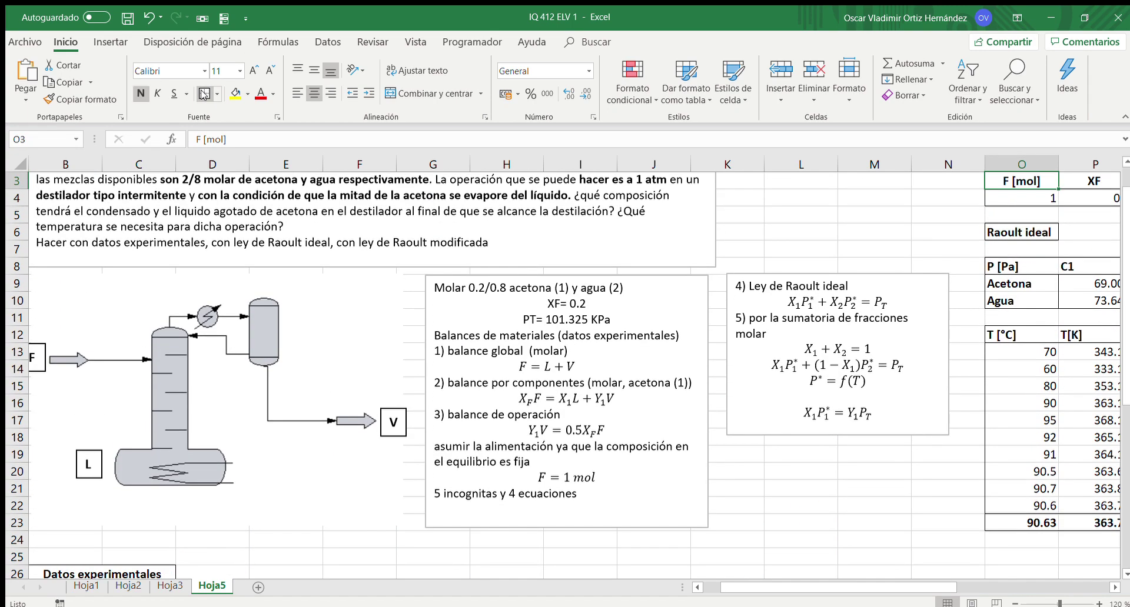
pyautogui.press('Right')
pyautogui.press('Right')
pyautogui.press('Right')
pyautogui.press('Right')
pyautogui.press('Right')
pyautogui.press('Right')
pyautogui.press('Right')
pyautogui.press('Right')
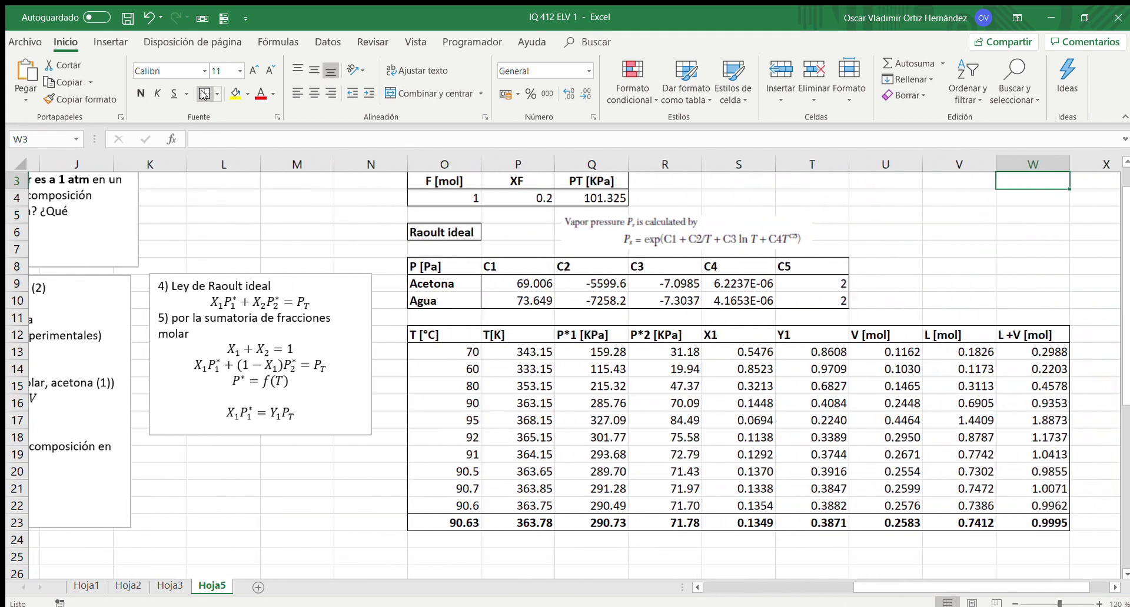
pyautogui.press('Down')
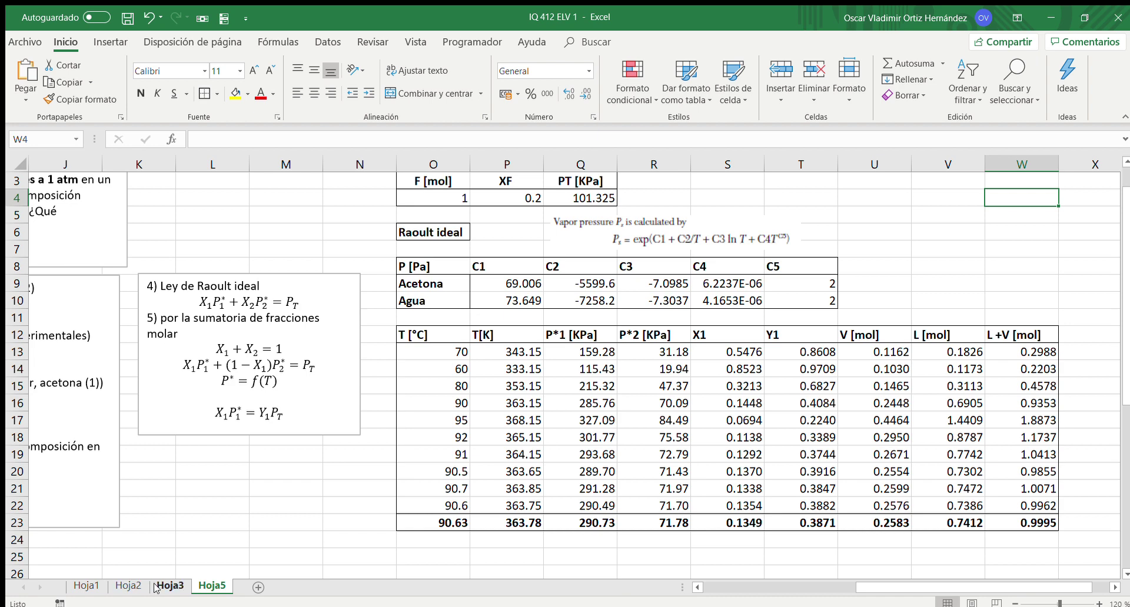
# - Compare the acetone/water NRTL and VAP equilibrium diagrams on Hoja2 with the ideal Raoult results on Hoja5
pyautogui.click(129, 586)
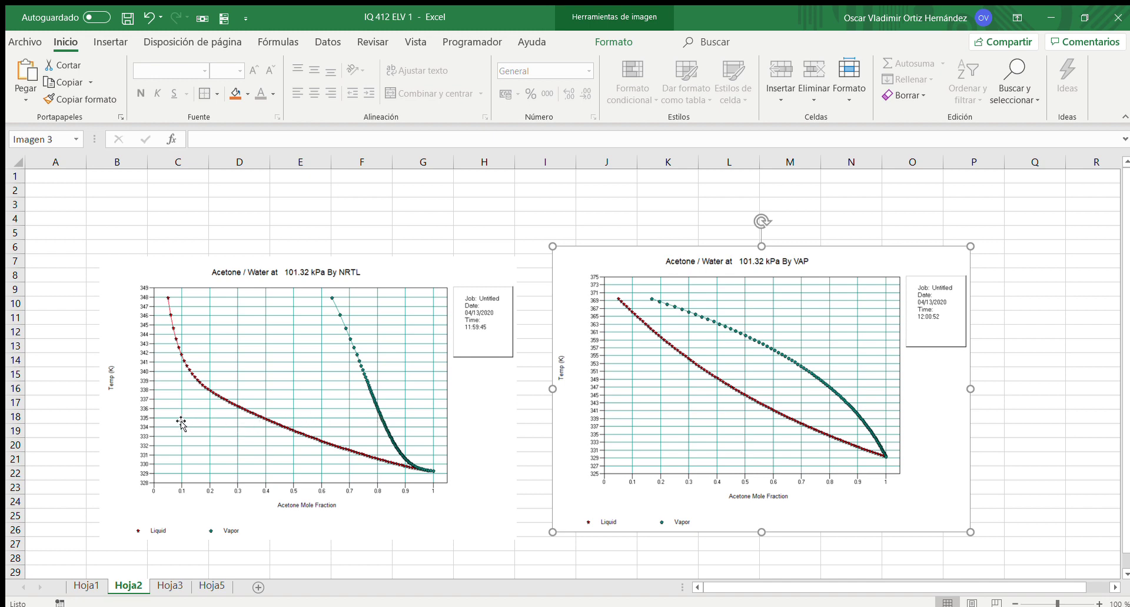
pyautogui.click(211, 586)
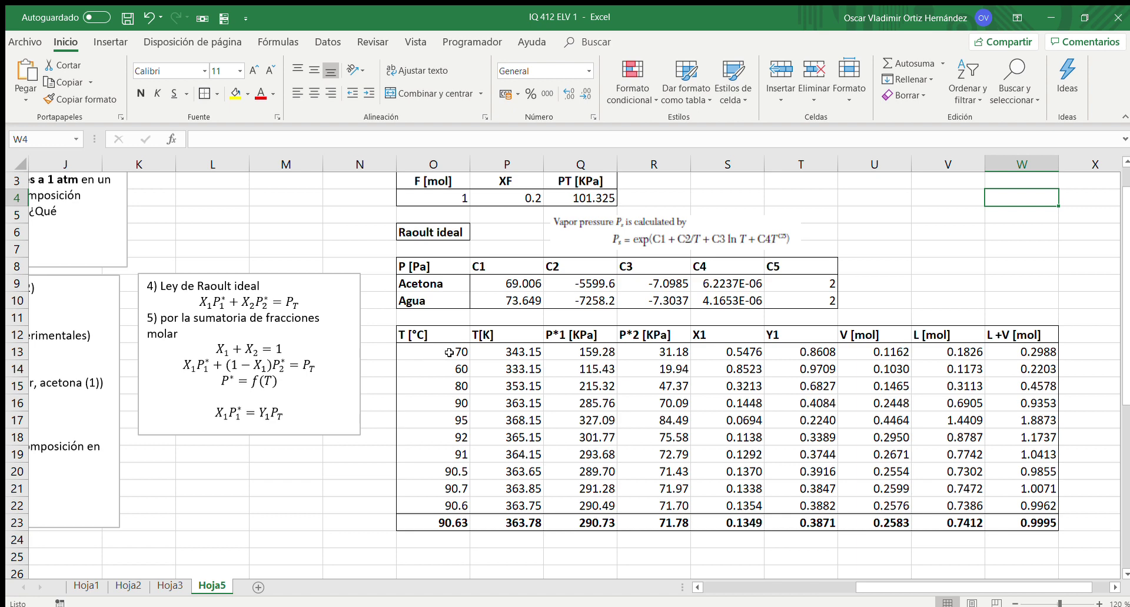
pyautogui.click(137, 587)
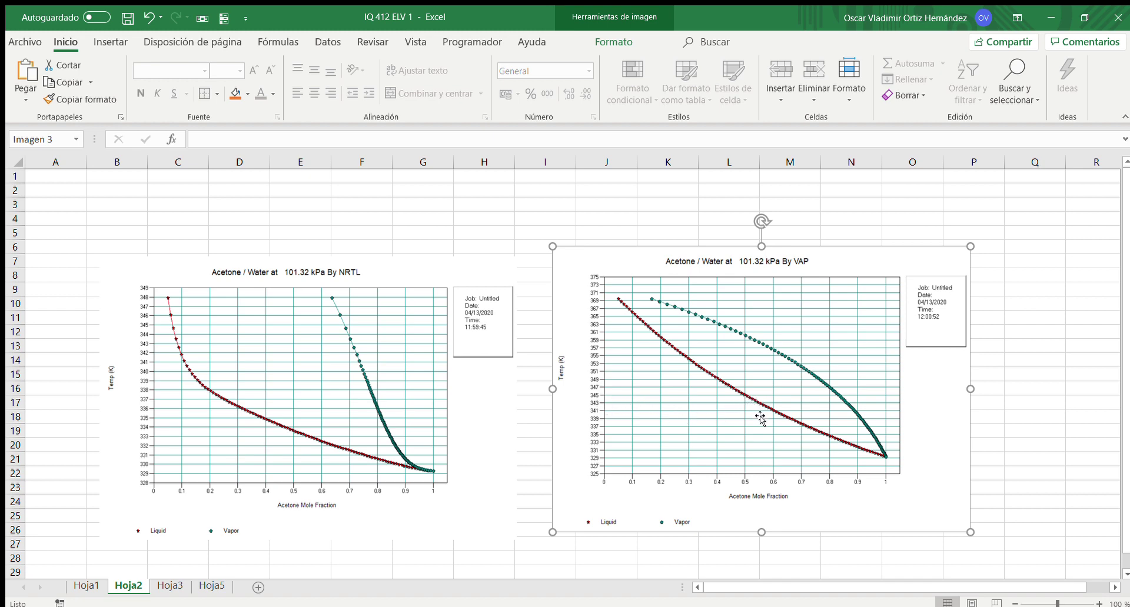
pyautogui.click(213, 586)
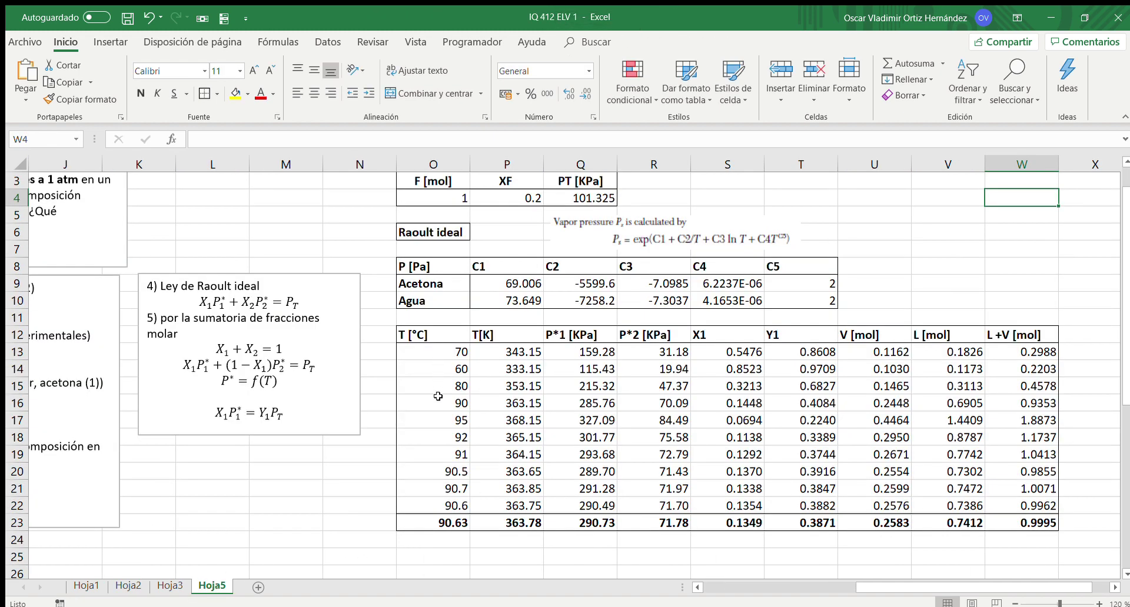
# - Examine the acetone/water experimental data on Hoja5, particularly the liquid compositions 0.05 and 0.1
pyautogui.click(703, 350)
pyautogui.press('Left')
pyautogui.press('Left')
pyautogui.press('Left')
pyautogui.press('Left')
pyautogui.press('Left')
pyautogui.press('Left')
pyautogui.press('Left')
pyautogui.press('Left')
pyautogui.press('Left')
pyautogui.press('Left')
pyautogui.press('Left')
pyautogui.press('Left')
pyautogui.press('Left')
pyautogui.press('Left')
pyautogui.press('Left')
pyautogui.press('Left')
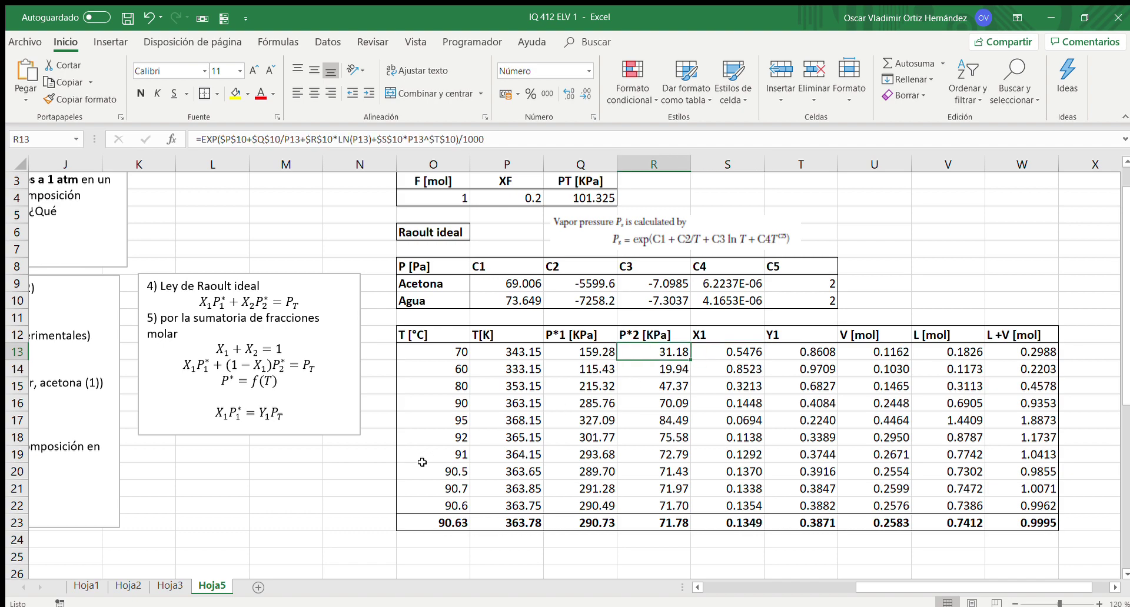
pyautogui.press('Down')
pyautogui.press('Down')
pyautogui.press('Down')
pyautogui.press('Down')
pyautogui.press('Down')
pyautogui.press('Down')
pyautogui.press('Down')
pyautogui.press('Down')
pyautogui.press('Down')
pyautogui.press('Down')
pyautogui.press('Down')
pyautogui.press('Down')
pyautogui.press('Down')
pyautogui.press('Down')
pyautogui.press('Down')
pyautogui.press('Down')
pyautogui.press('Down')
pyautogui.press('Down')
pyautogui.press('Down')
pyautogui.press('Down')
pyautogui.press('Down')
pyautogui.press('Left')
pyautogui.press('Left')
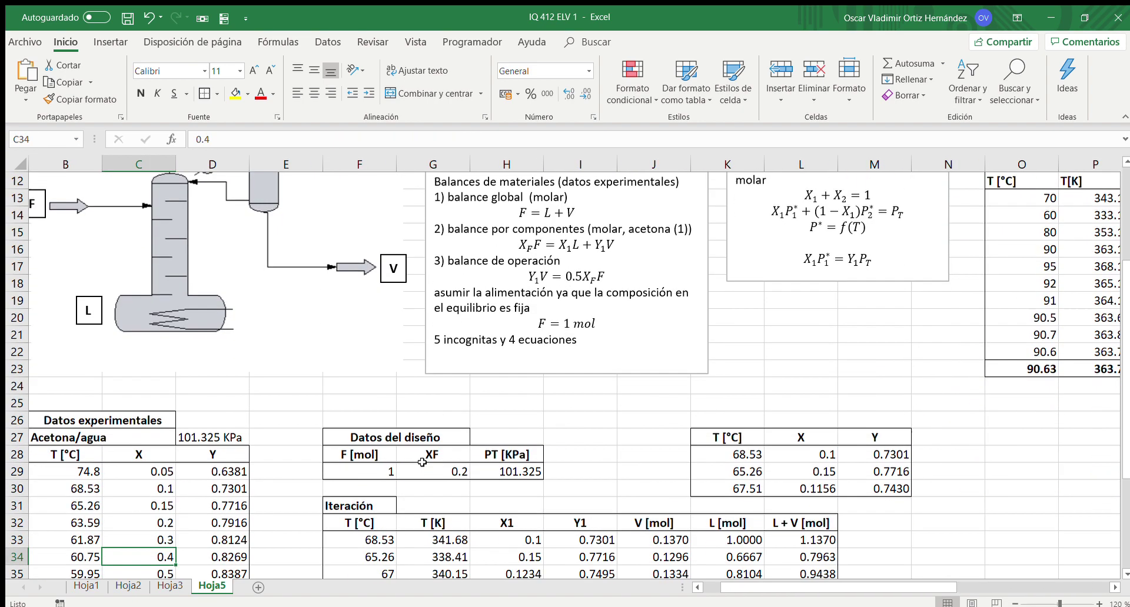
pyautogui.press('Up')
pyautogui.press('Up')
pyautogui.press('Up')
pyautogui.press('Up')
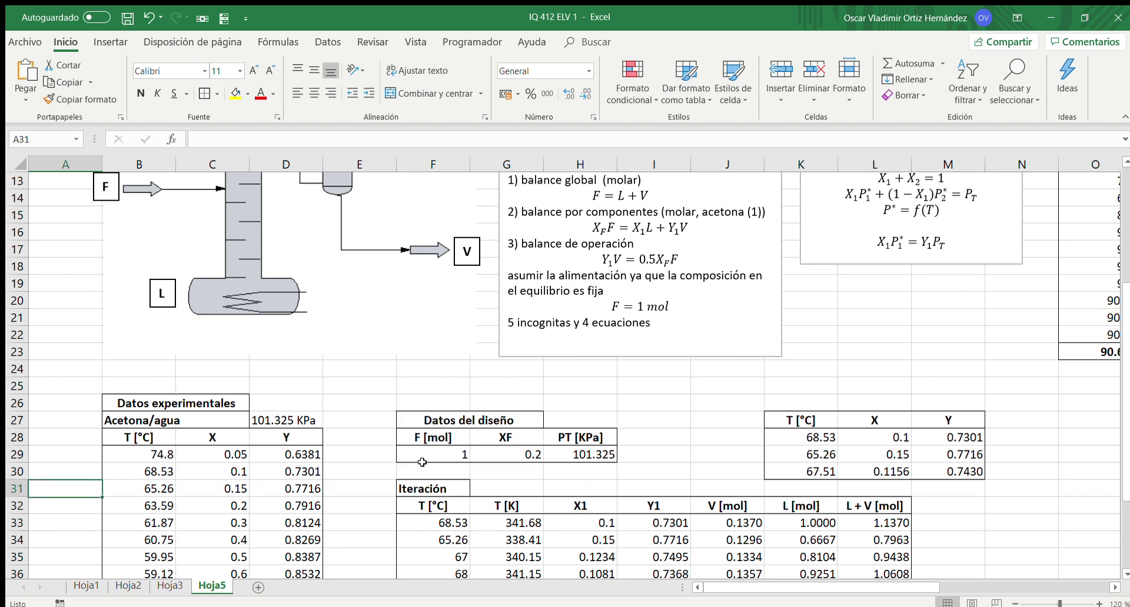
pyautogui.press('Right')
pyautogui.press('Up')
pyautogui.press('Right')
pyautogui.press('Up')
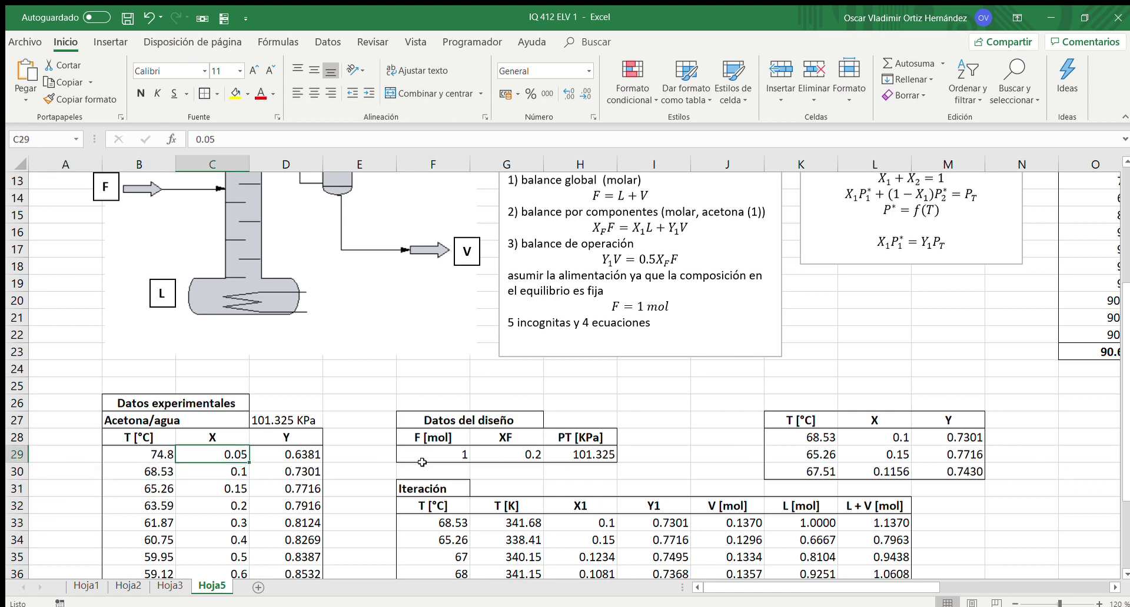
pyautogui.press('Down')
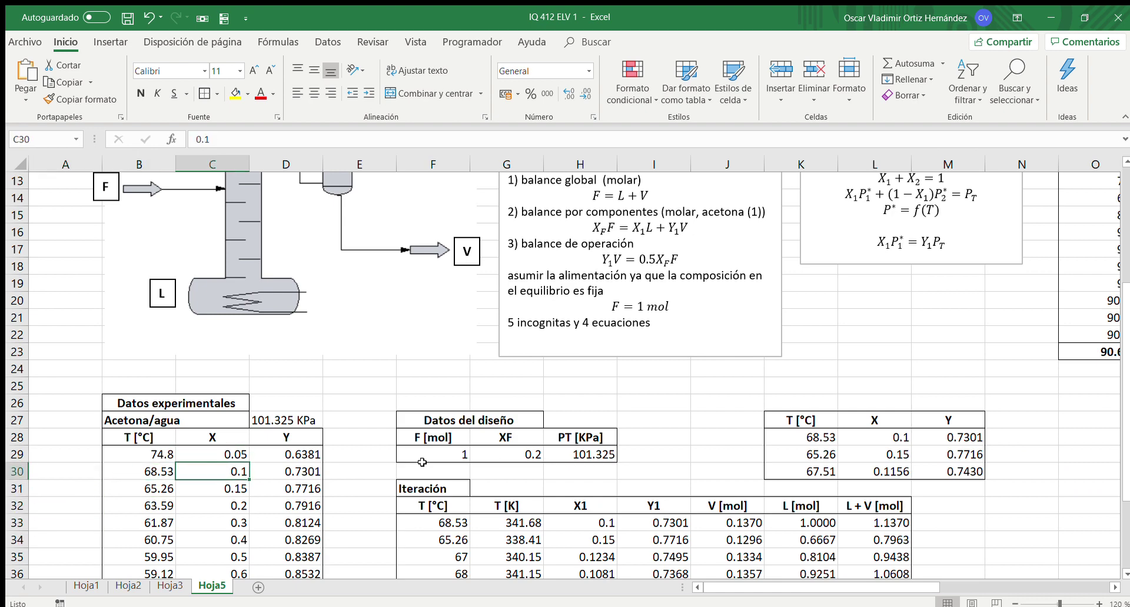
# - Examine the NRTL diagram on Hoja2 side by side with the VAP diagram for acetone/water at 101.32 kPa
pyautogui.click(128, 586)
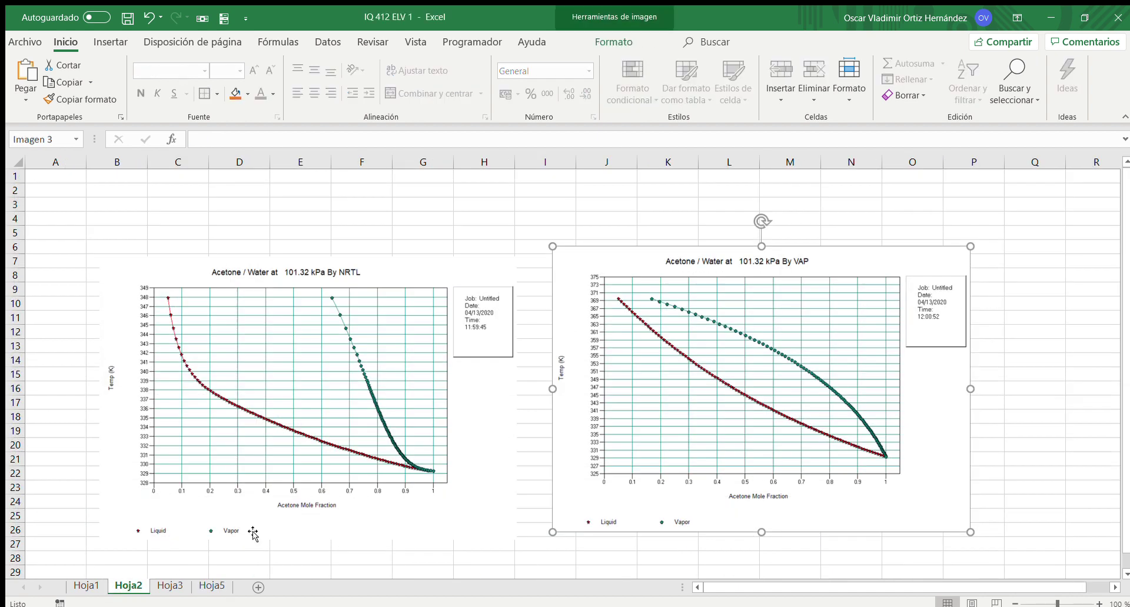
pyautogui.click(452, 390)
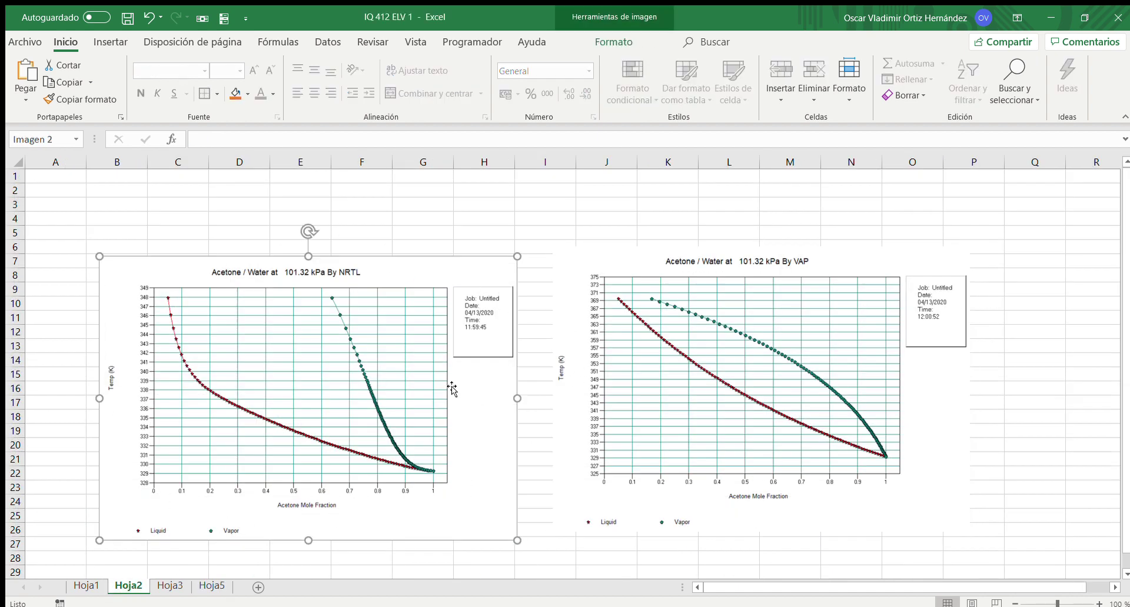
pyautogui.click(626, 404)
pyautogui.click(481, 412)
pyautogui.click(587, 437)
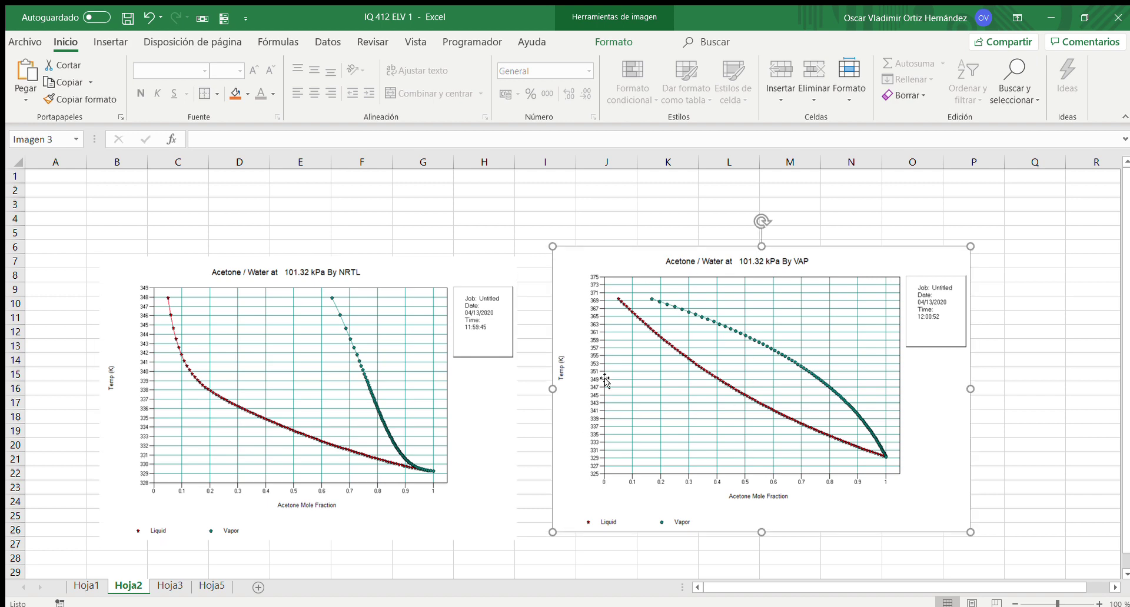
pyautogui.click(373, 425)
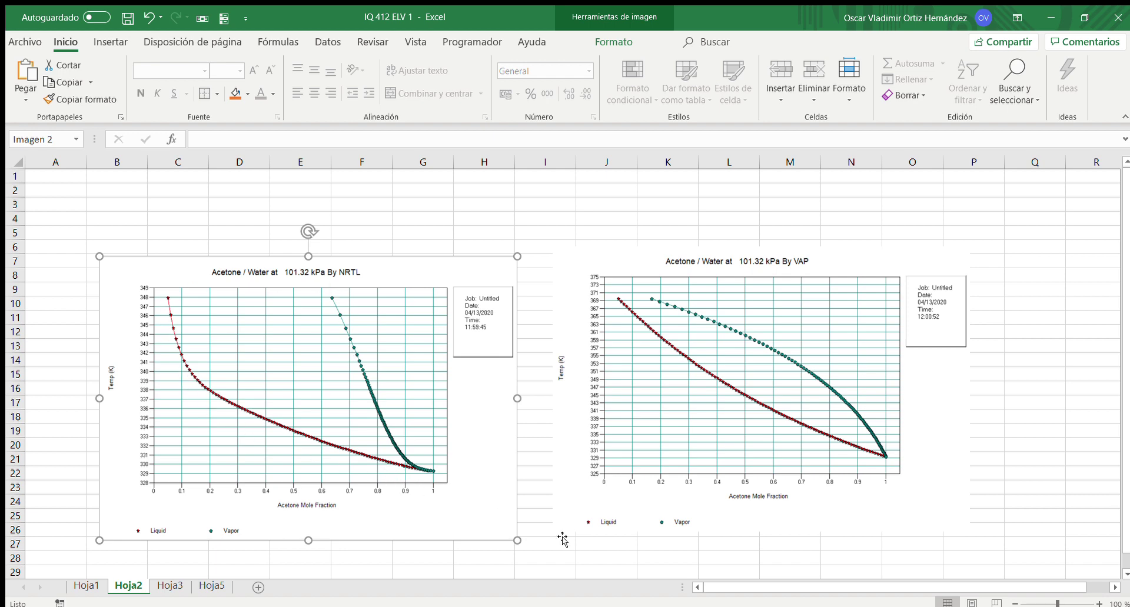
# - Go back to Hoja5 and review the design data, vapor pressure constants and ideal Raoult table in columns O to W
pyautogui.click(209, 585)
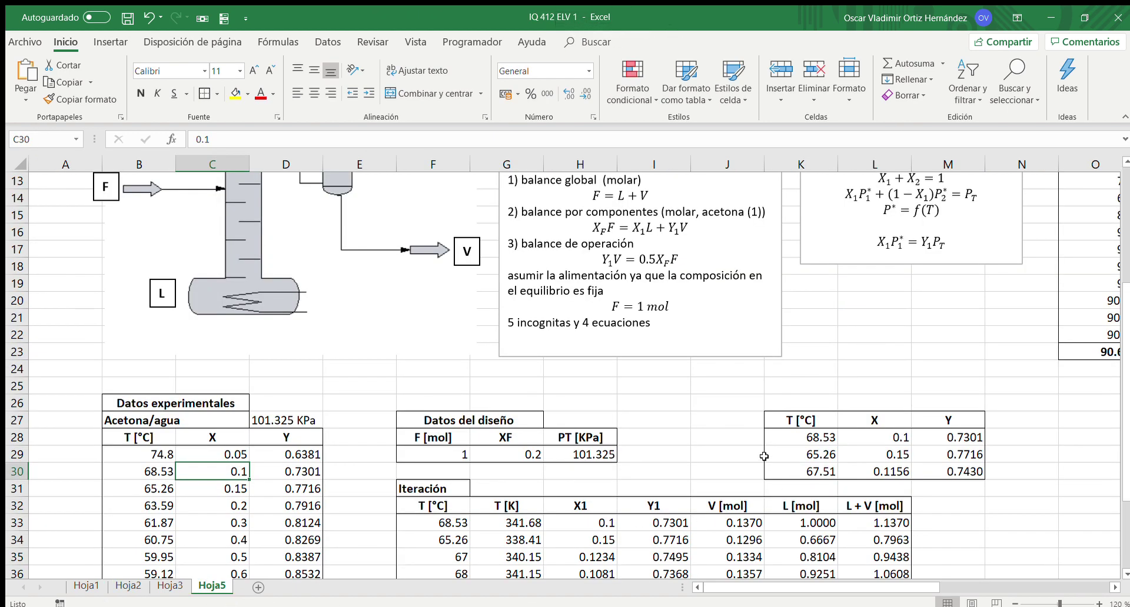
pyautogui.click(750, 448)
pyautogui.press('Right')
pyautogui.press('Right')
pyautogui.press('Right')
pyautogui.press('Right')
pyautogui.press('Right')
pyautogui.press('Right')
pyautogui.press('Right')
pyautogui.press('Right')
pyautogui.press('Right')
pyautogui.press('Right')
pyautogui.press('Up')
pyautogui.press('Up')
pyautogui.press('Up')
pyautogui.press('Up')
pyautogui.press('Up')
pyautogui.press('Up')
pyautogui.press('Up')
pyautogui.press('Up')
pyautogui.press('Up')
pyautogui.press('Up')
pyautogui.press('Up')
pyautogui.press('Up')
pyautogui.press('Up')
pyautogui.press('Up')
pyautogui.press('Up')
pyautogui.press('Up')
pyautogui.press('Up')
pyautogui.press('Up')
pyautogui.press('Up')
pyautogui.press('Up')
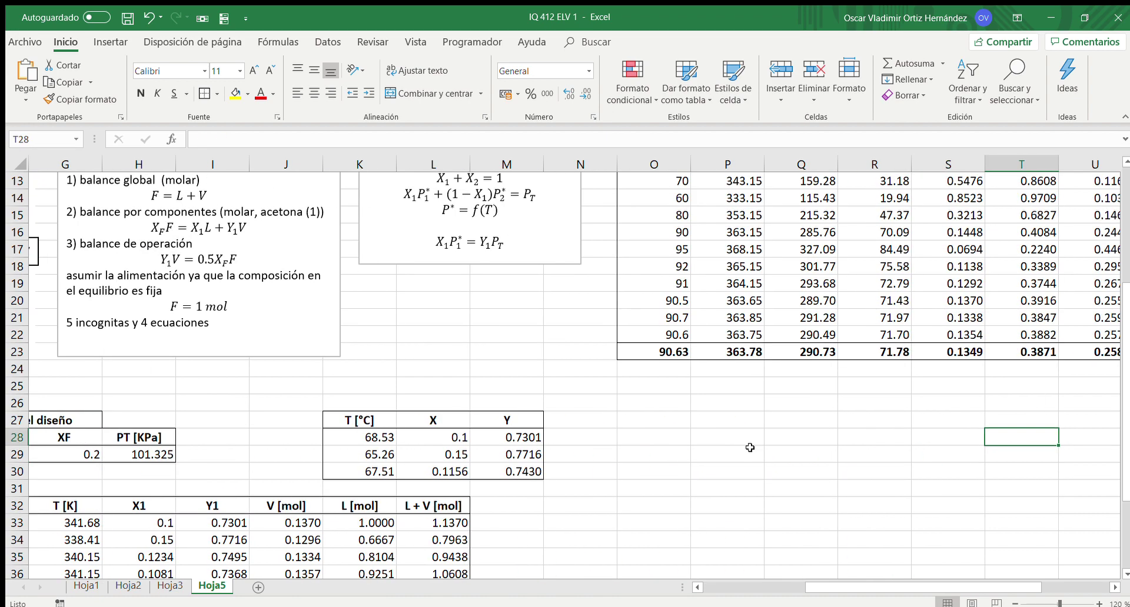
pyautogui.press('Right')
pyautogui.press('Right')
pyautogui.press('Right')
pyautogui.press('Right')
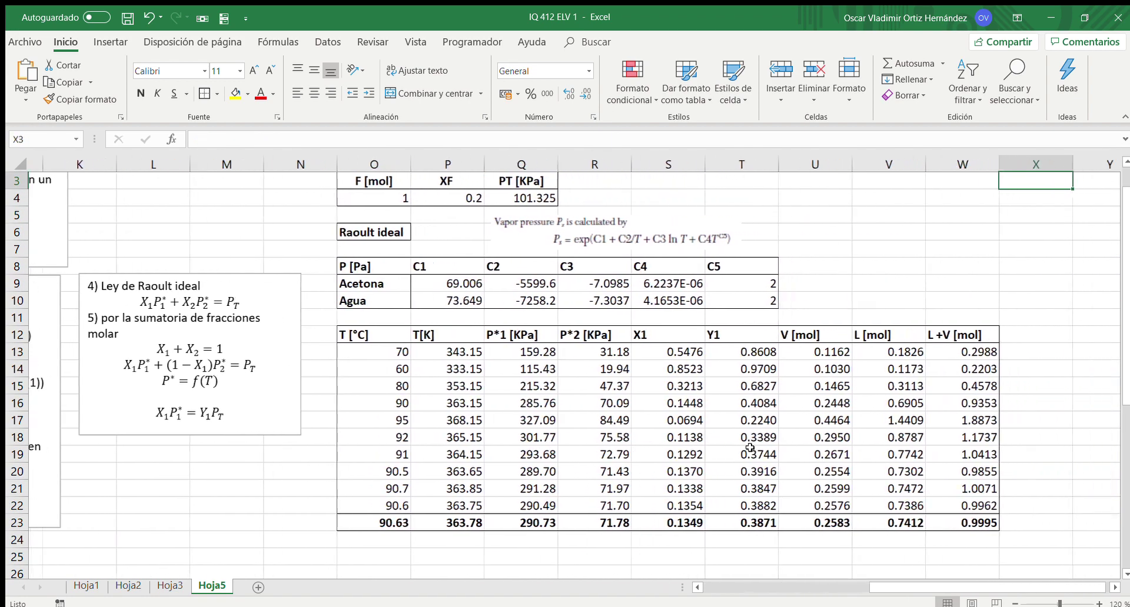
pyautogui.press('Left')
pyautogui.press('Left')
pyautogui.press('Left')
pyautogui.press('Up')
pyautogui.press('Up')
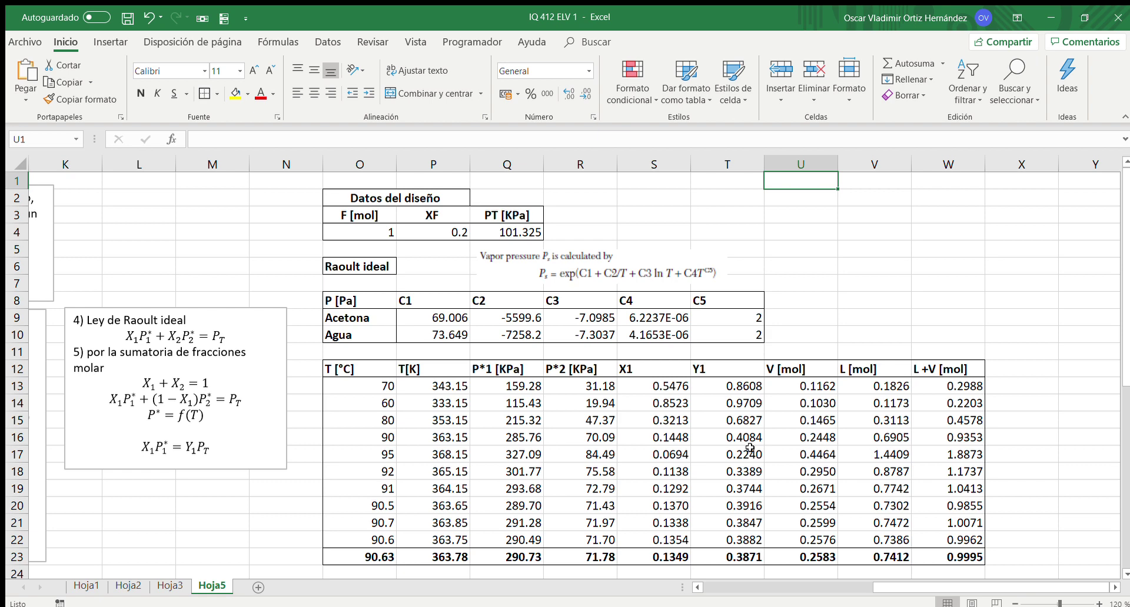
# - Examine the X1 liquid compositions in the ideal Raoult table, going down column S from the header through the temperature trials
pyautogui.press('Left')
pyautogui.press('Left')
pyautogui.press('Down')
pyautogui.press('Down')
pyautogui.press('Down')
pyautogui.press('Down')
pyautogui.press('Down')
pyautogui.press('Down')
pyautogui.press('Down')
pyautogui.press('Down')
pyautogui.press('Down')
pyautogui.press('Down')
pyautogui.press('Down')
pyautogui.press('Down')
pyautogui.press('Down')
pyautogui.press('Down')
pyautogui.press('Down')
pyautogui.press('Down')
pyautogui.press('Down')
pyautogui.press('Down')
pyautogui.press('Down')
pyautogui.press('Down')
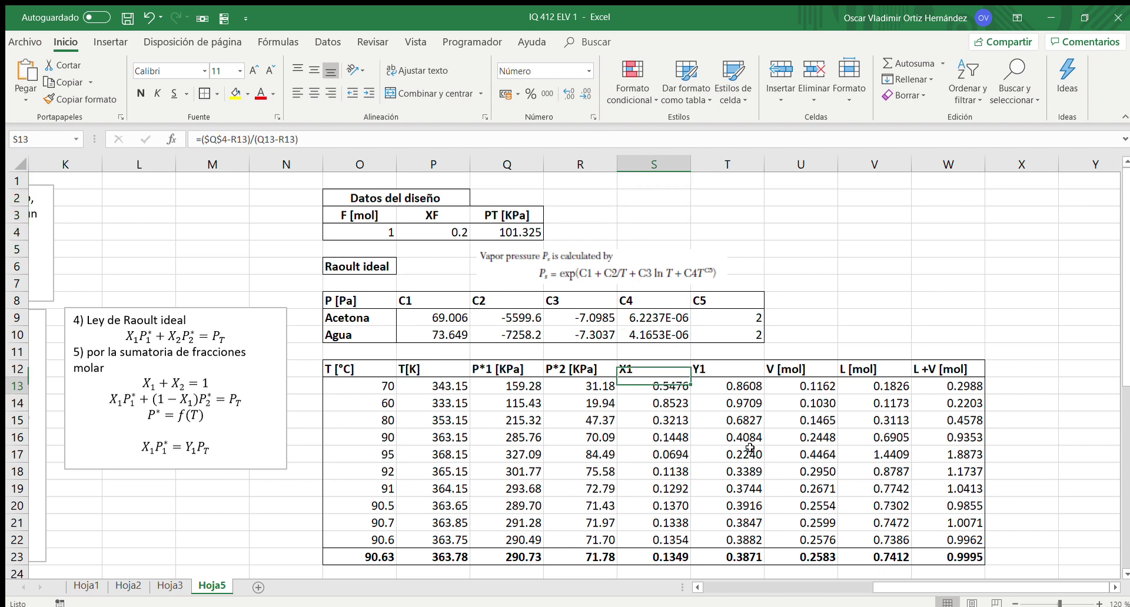